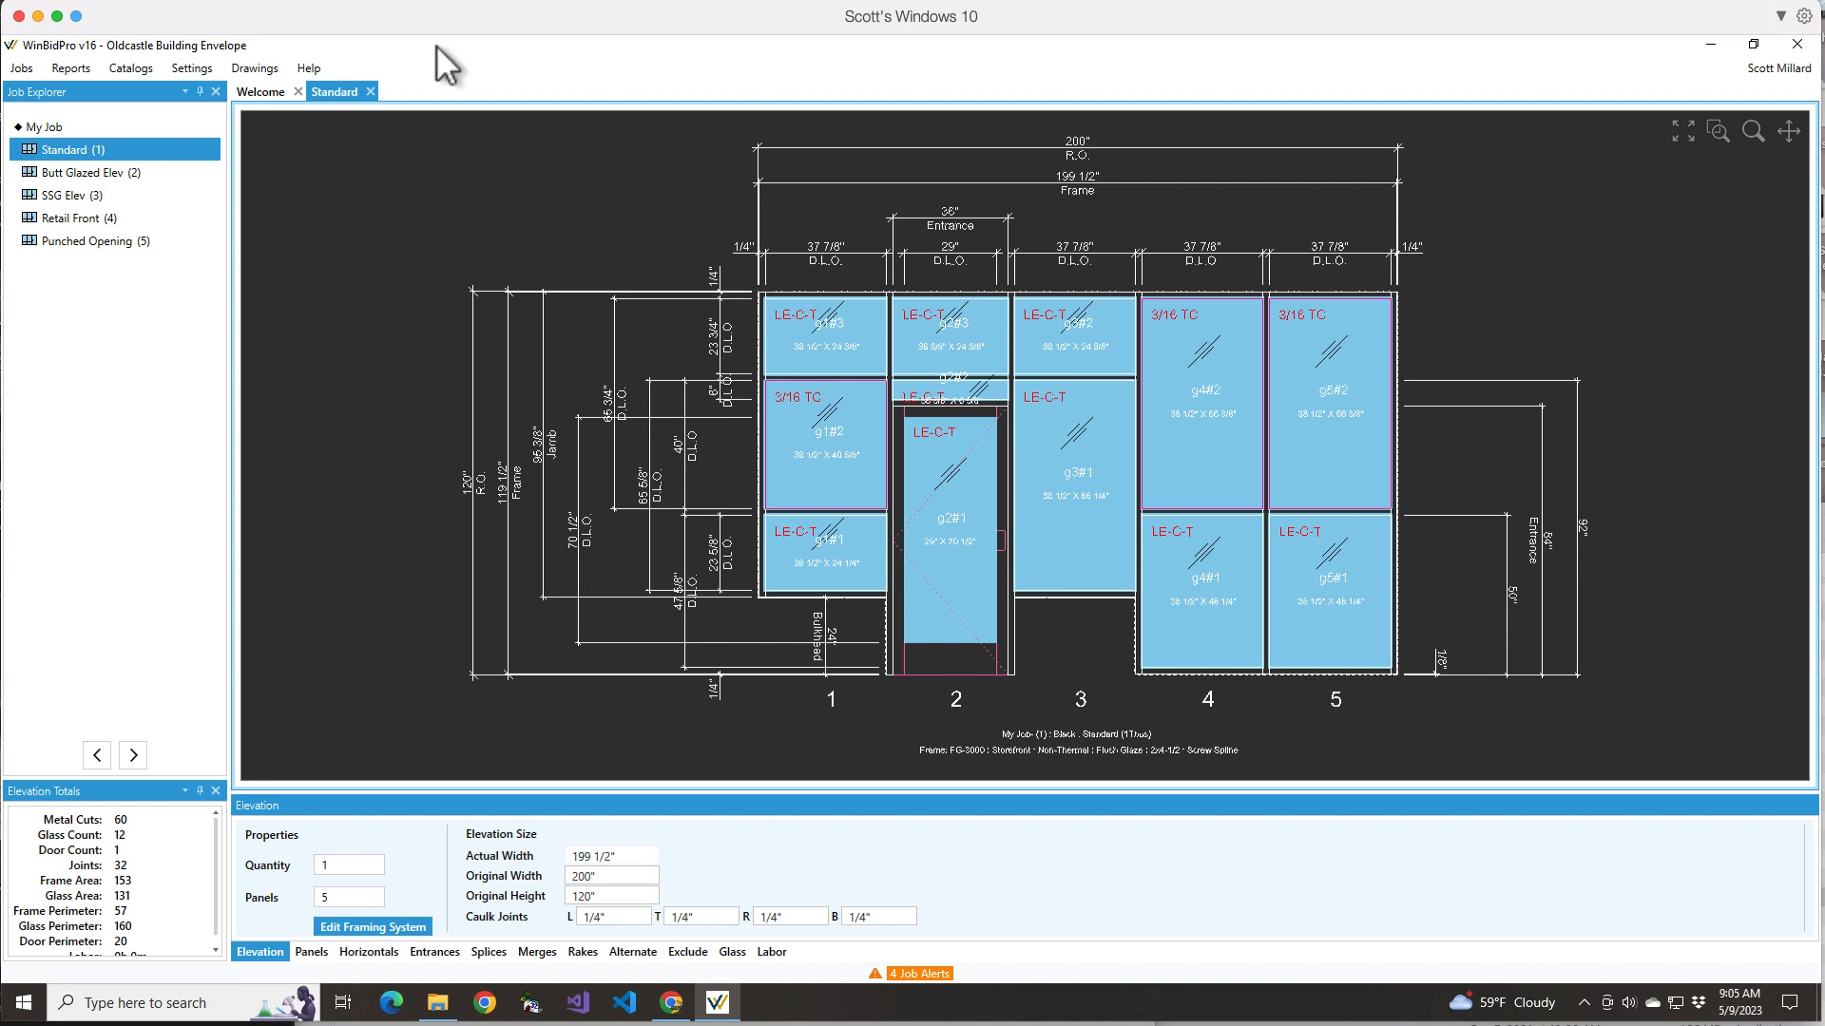
- Browse the available vendor catalogs, open the Oldcastle Building Envelope parts list, and reposition its window
click(130, 71)
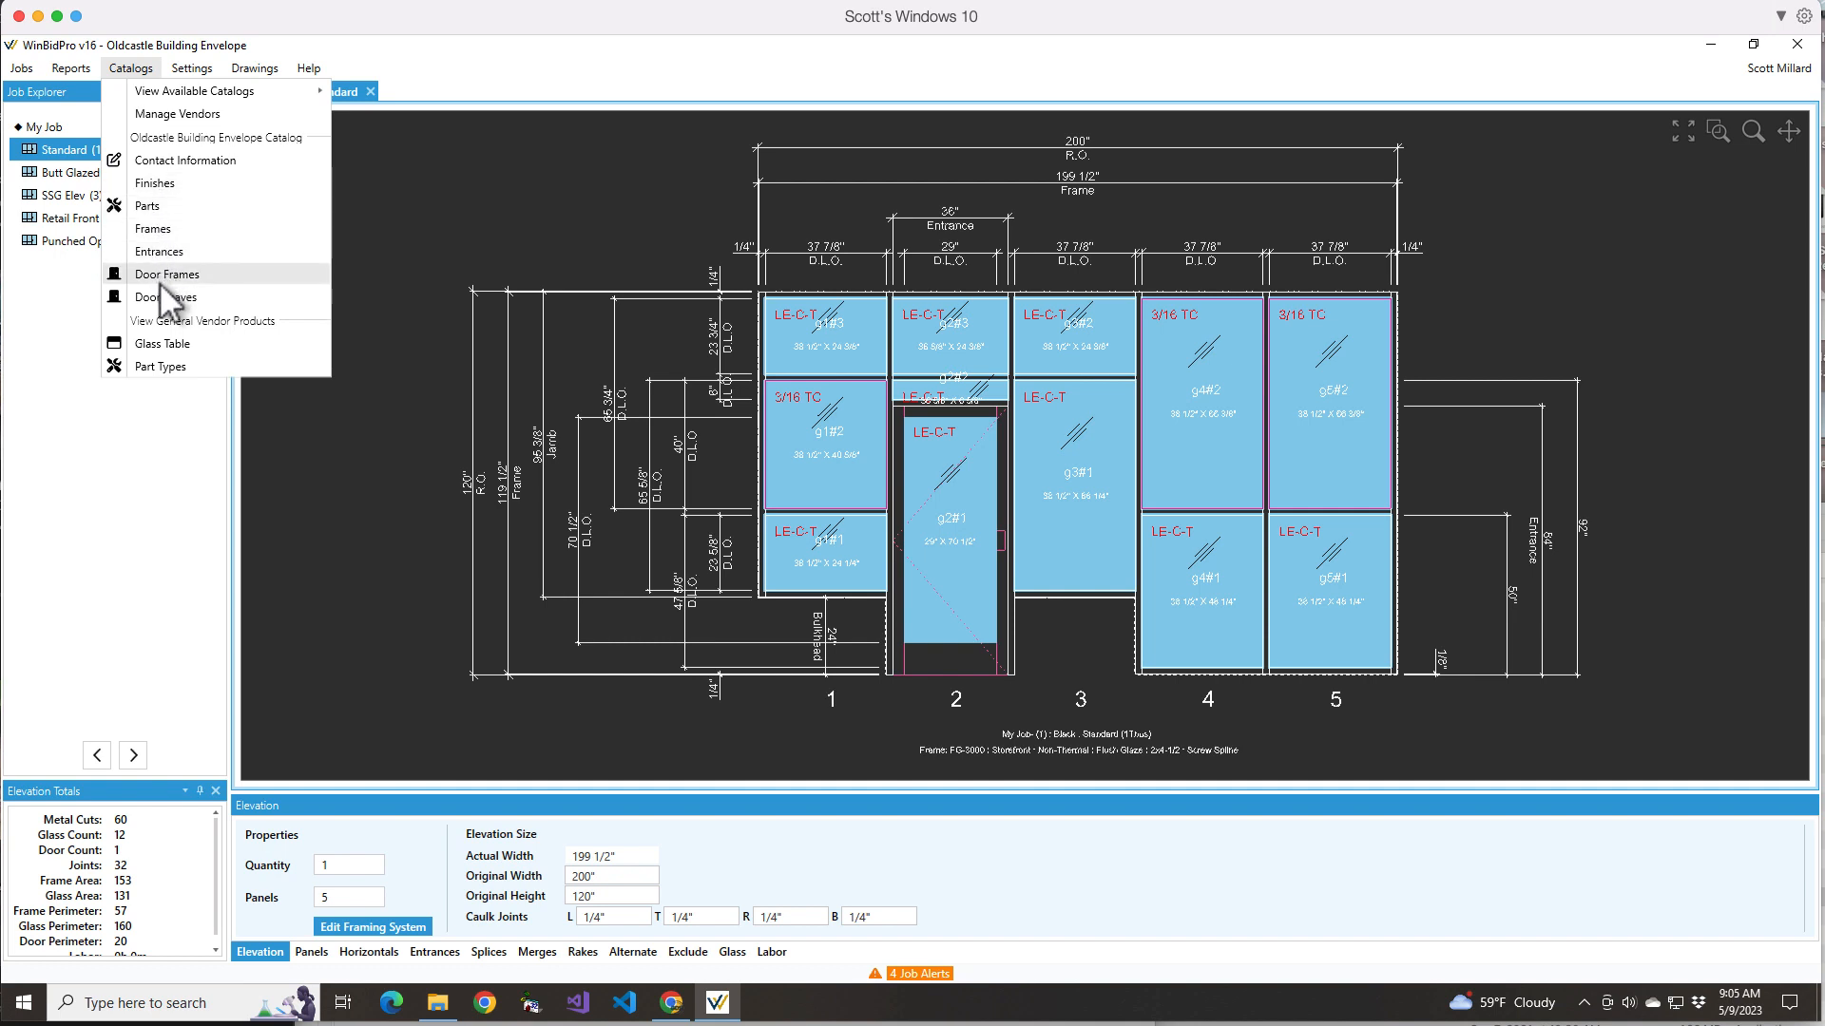
mouse_move(167, 95)
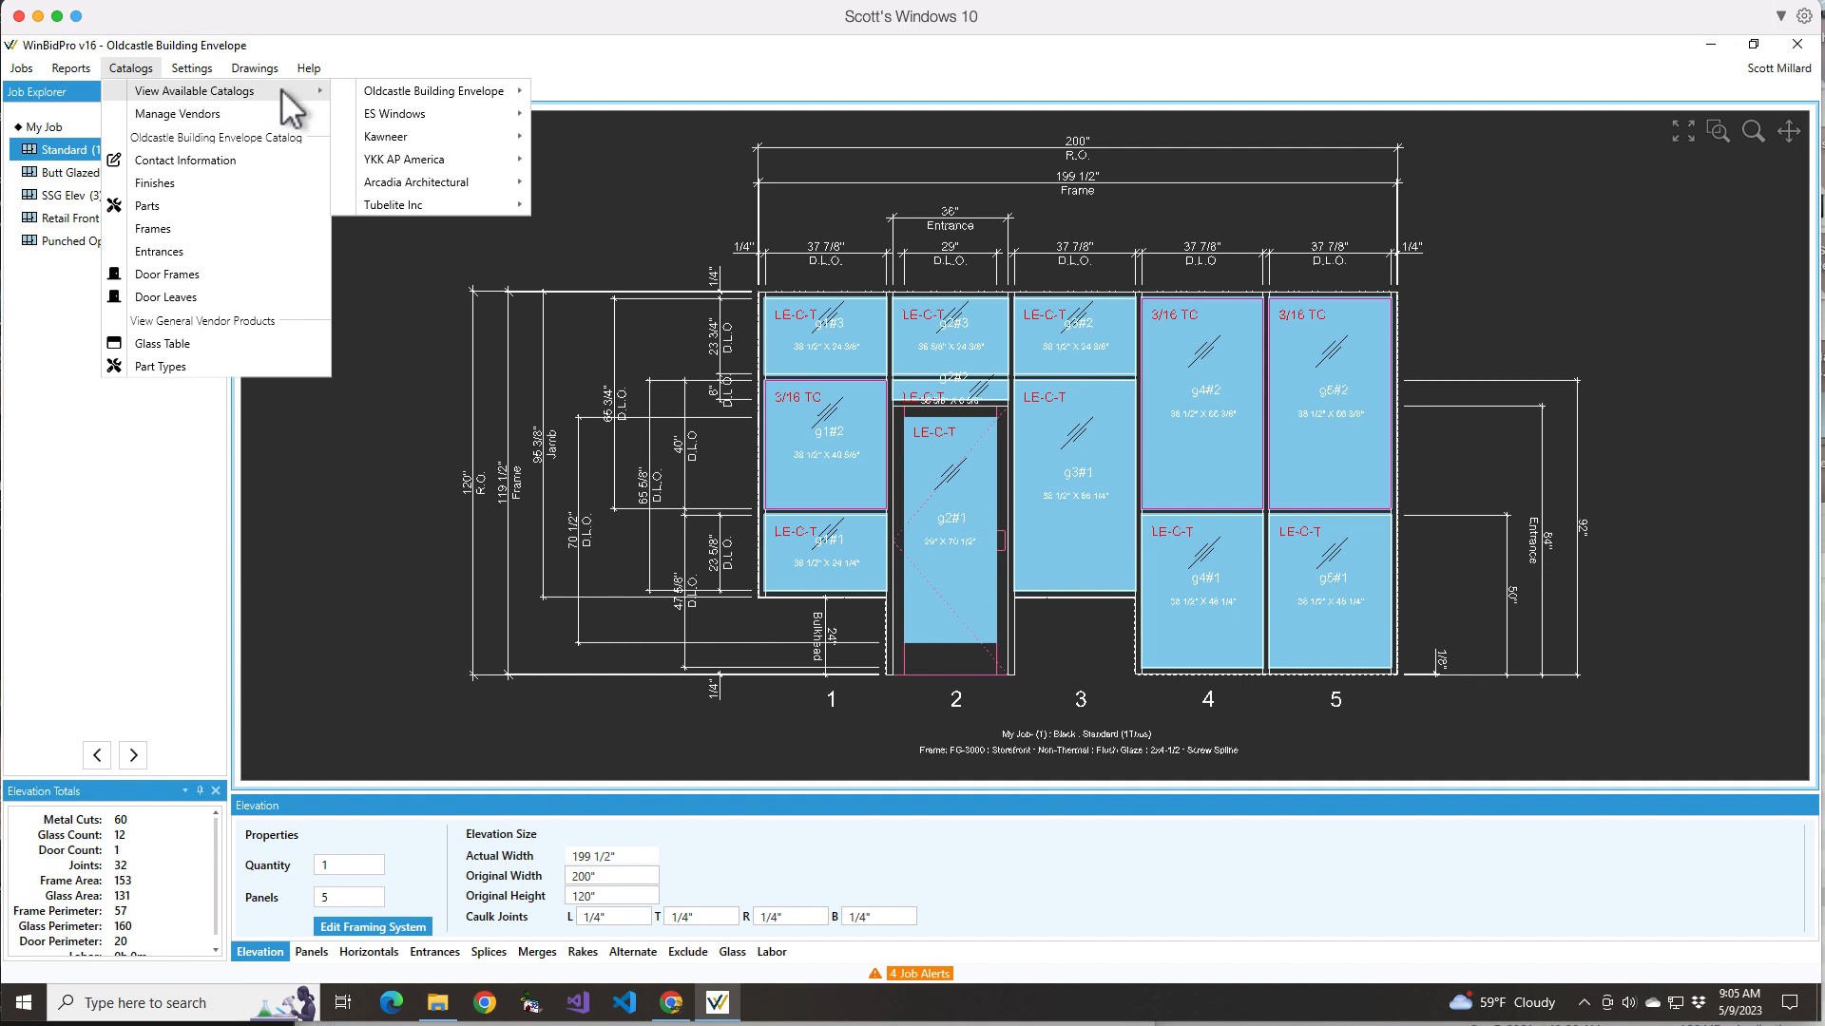
mouse_move(393, 112)
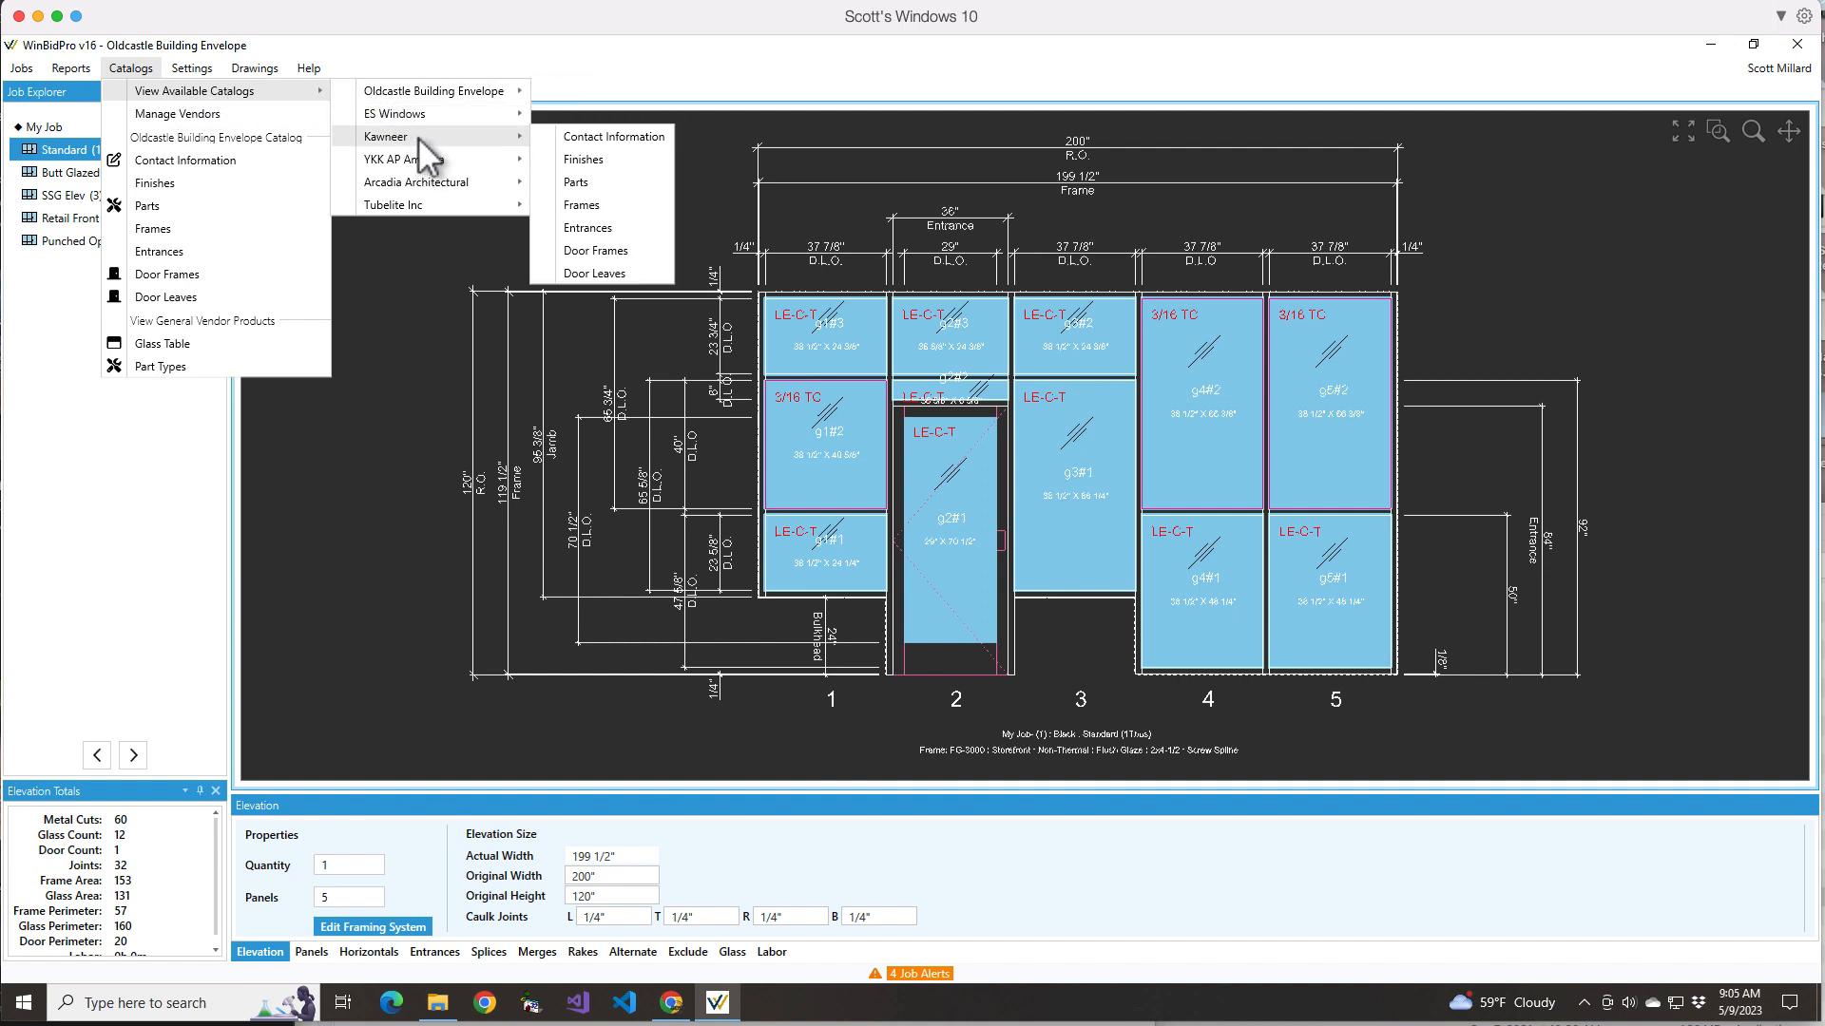
mouse_move(456, 115)
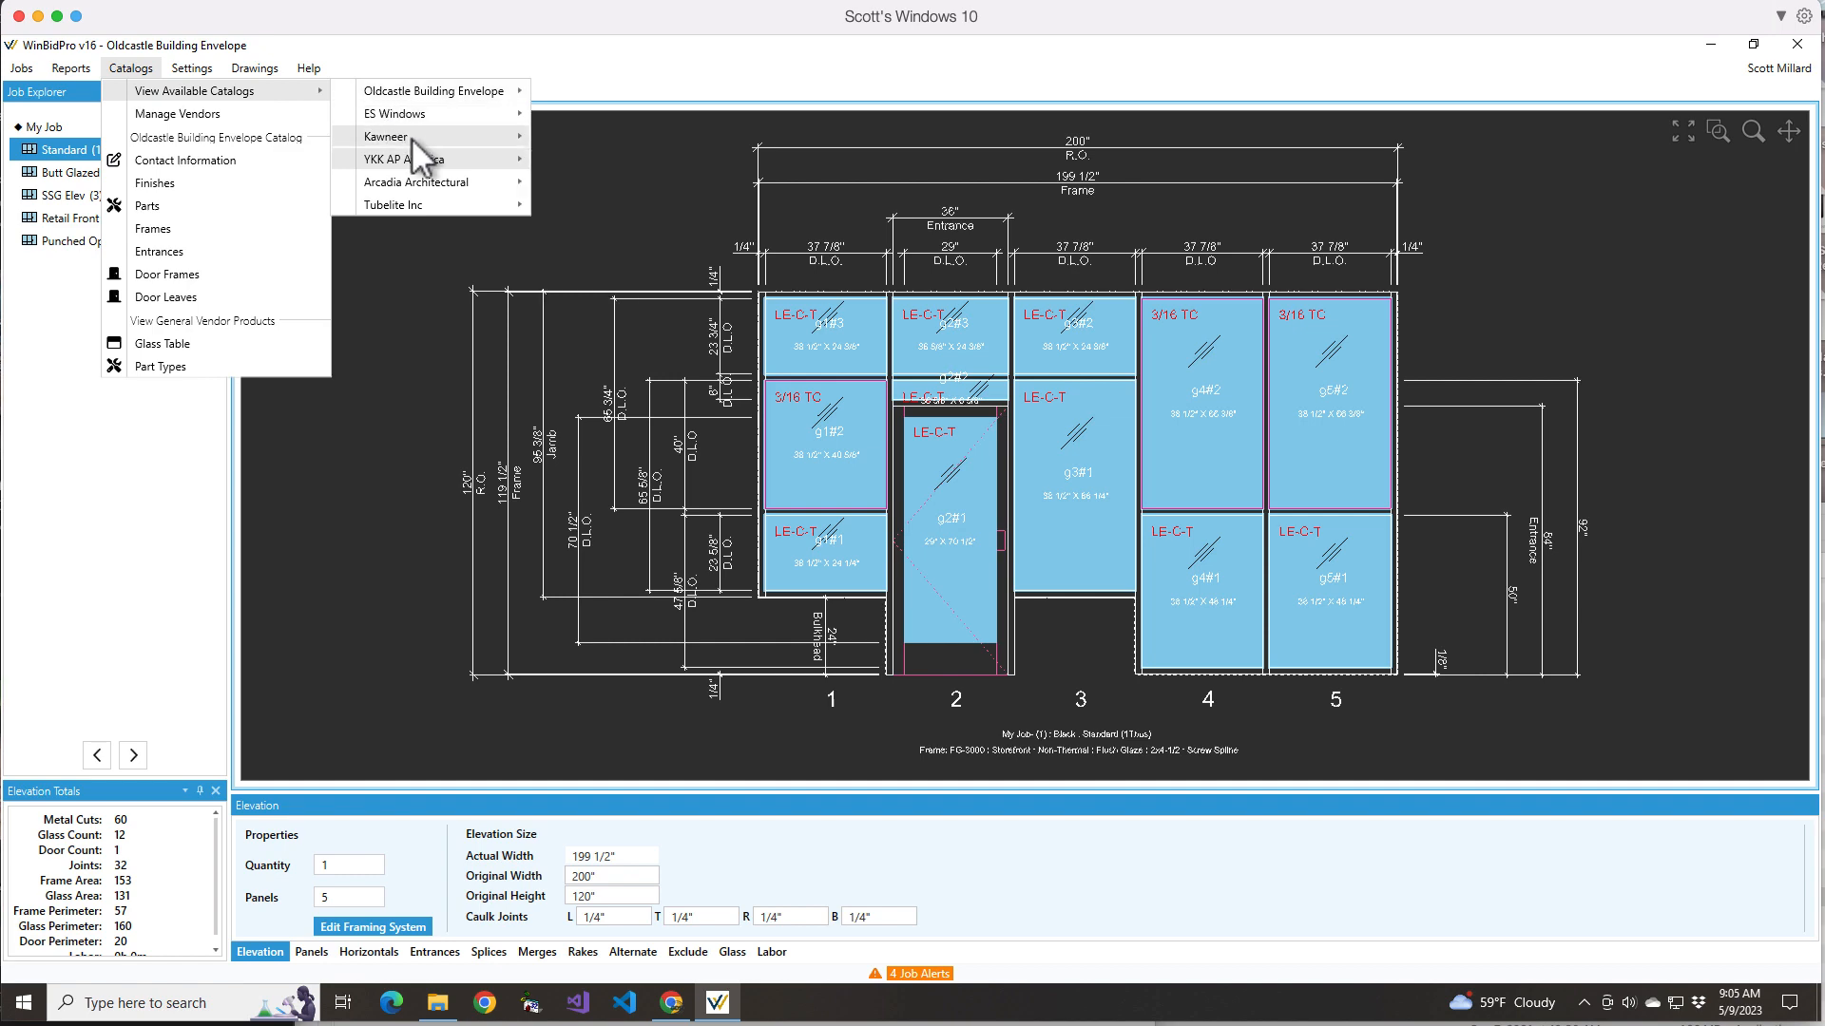
click(147, 207)
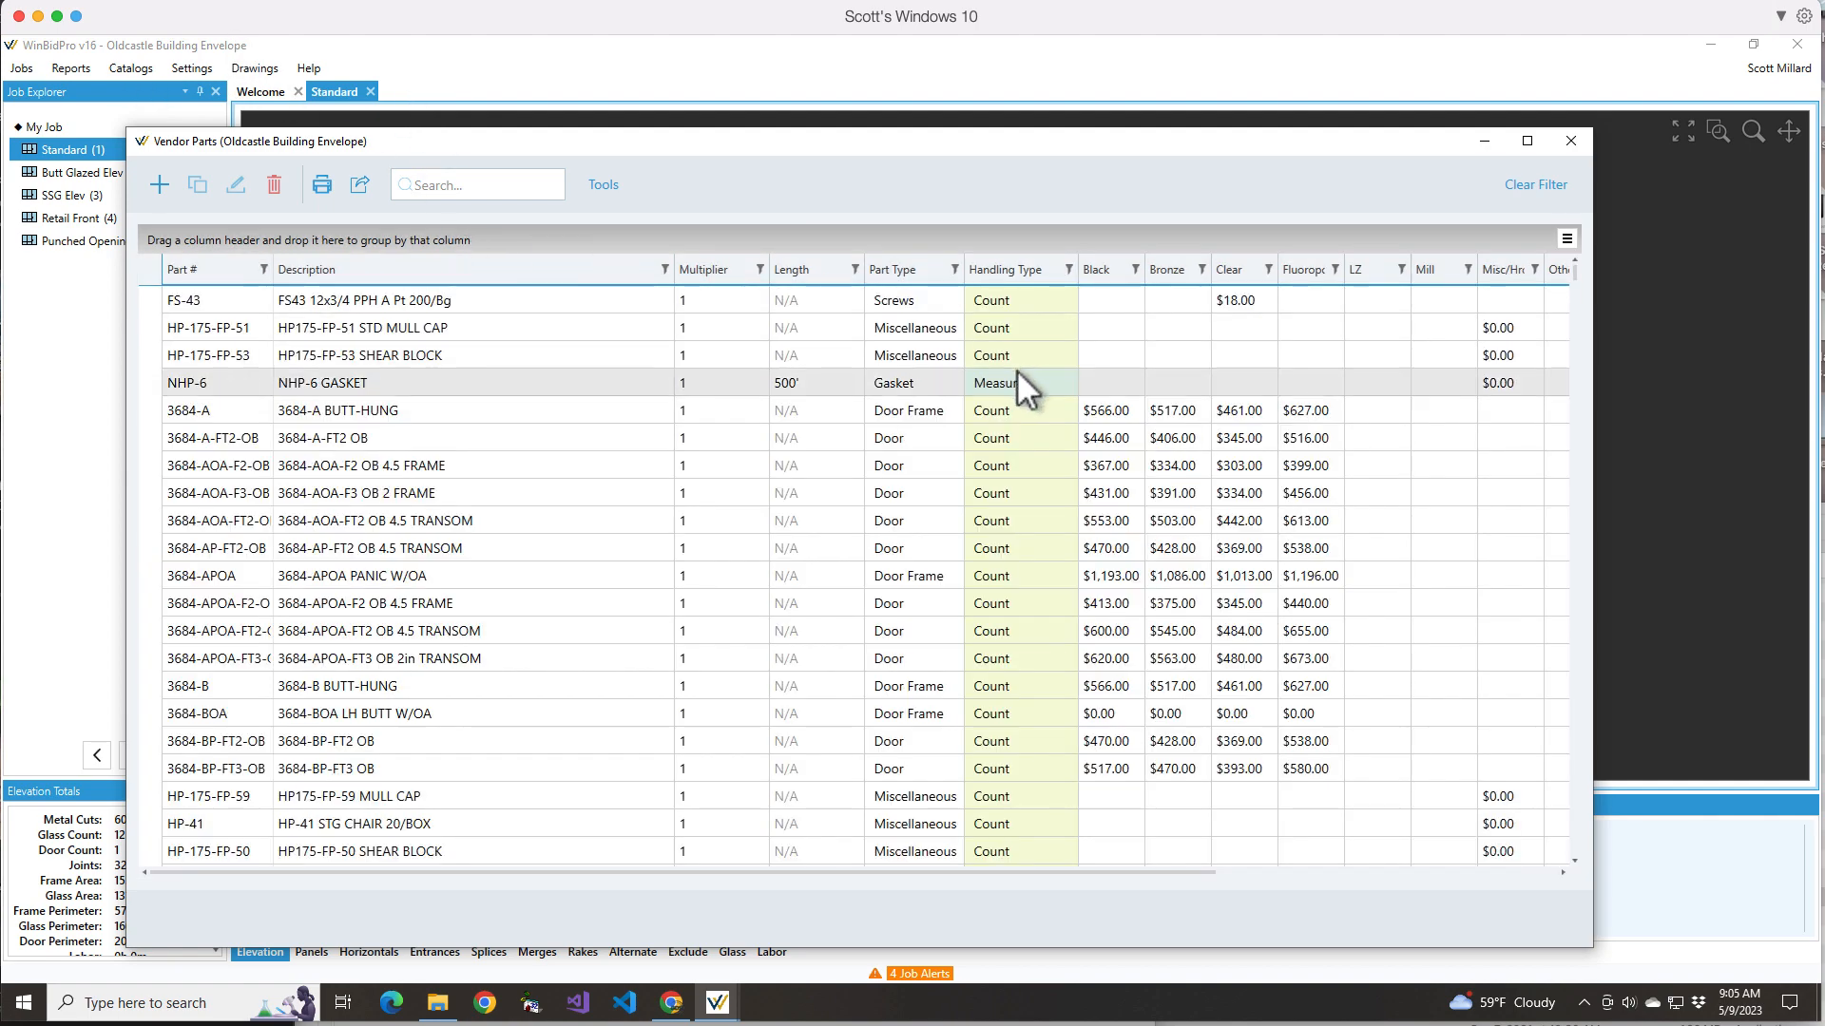
drag(755, 146, 825, 95)
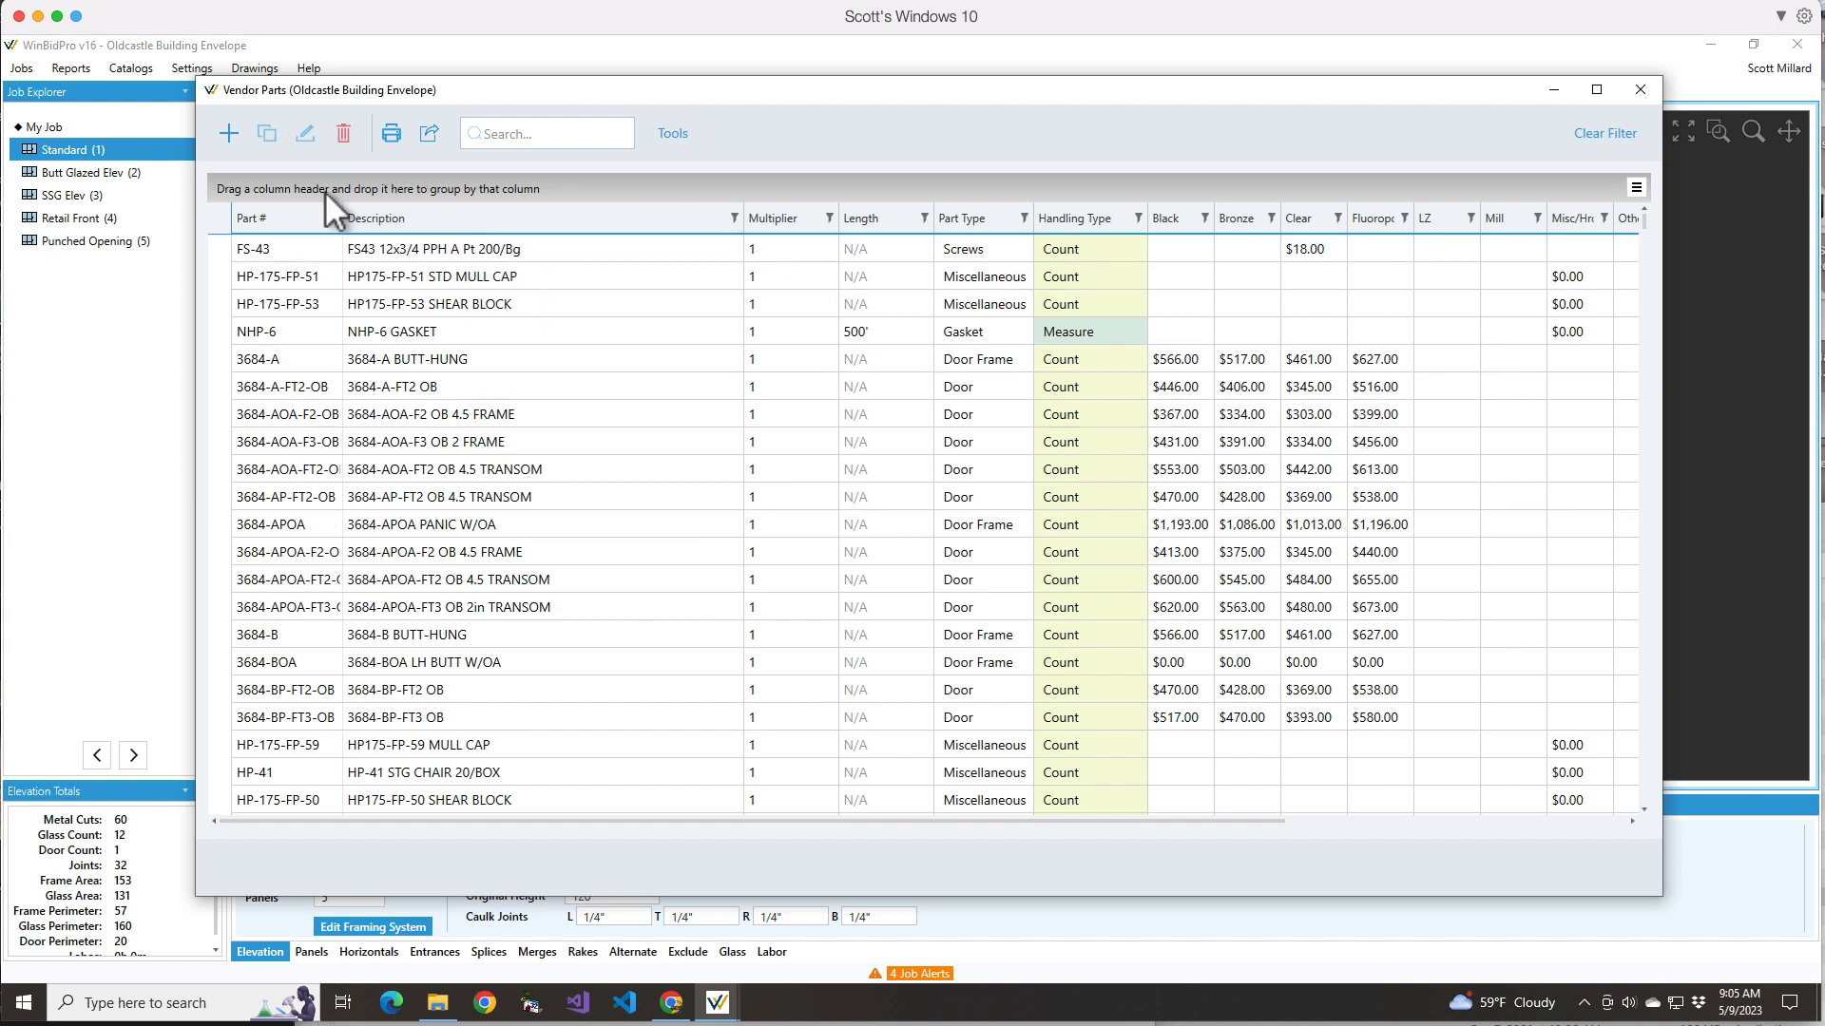
- Search the vendor parts list for "horizontal"
click(544, 134)
text(horiz)
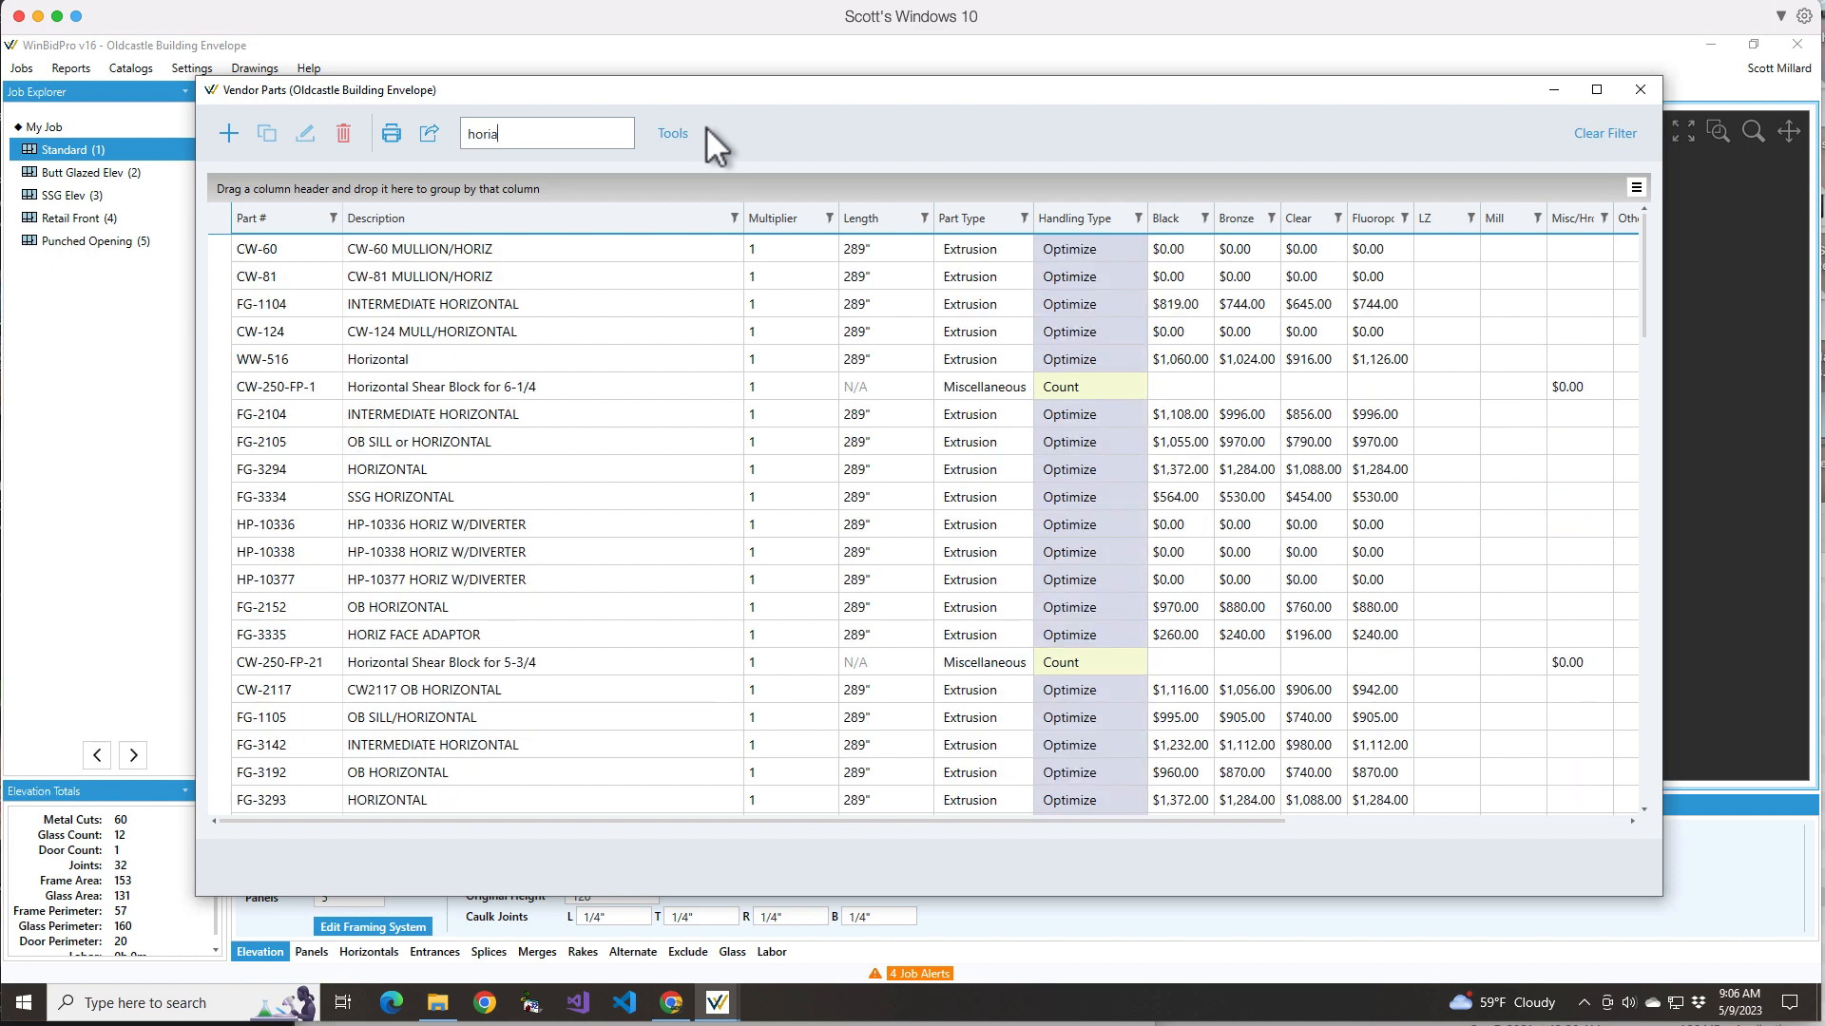
text(ontal)
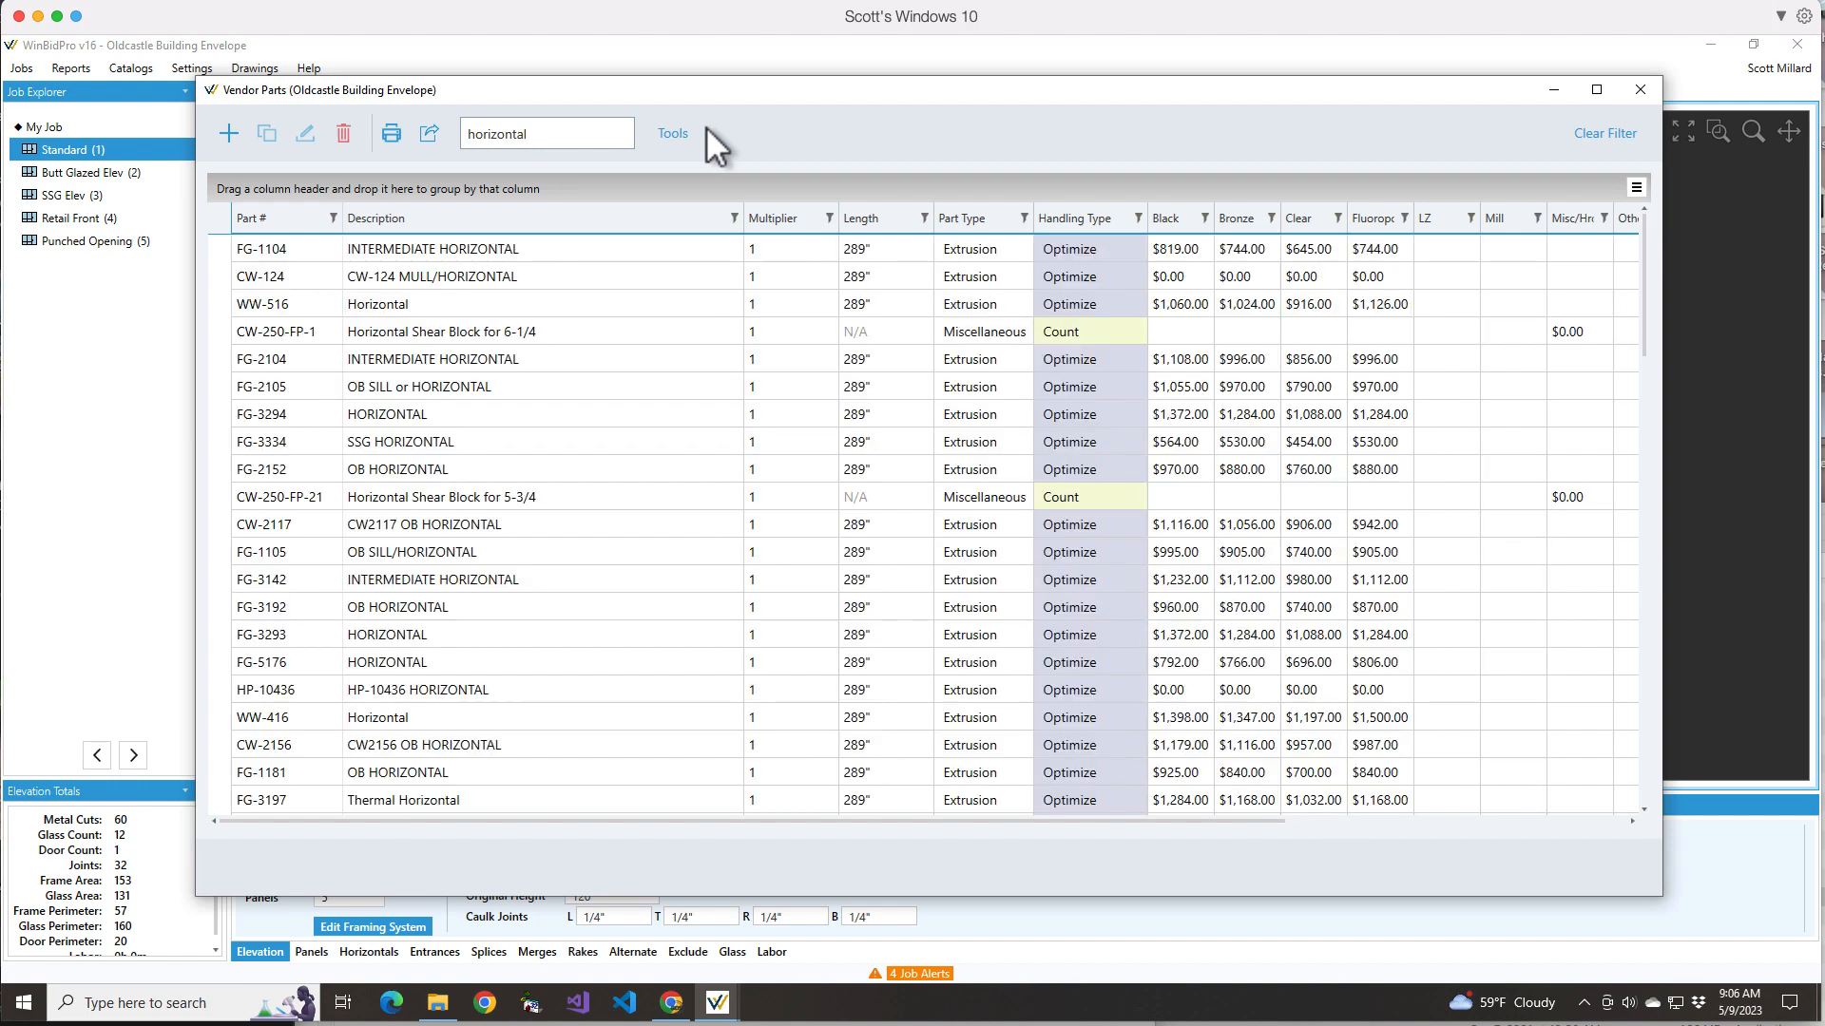
- Search the vendor parts for "3684" instead, and clear the search to restore the full list
drag(538, 136, 433, 134)
text(3684)
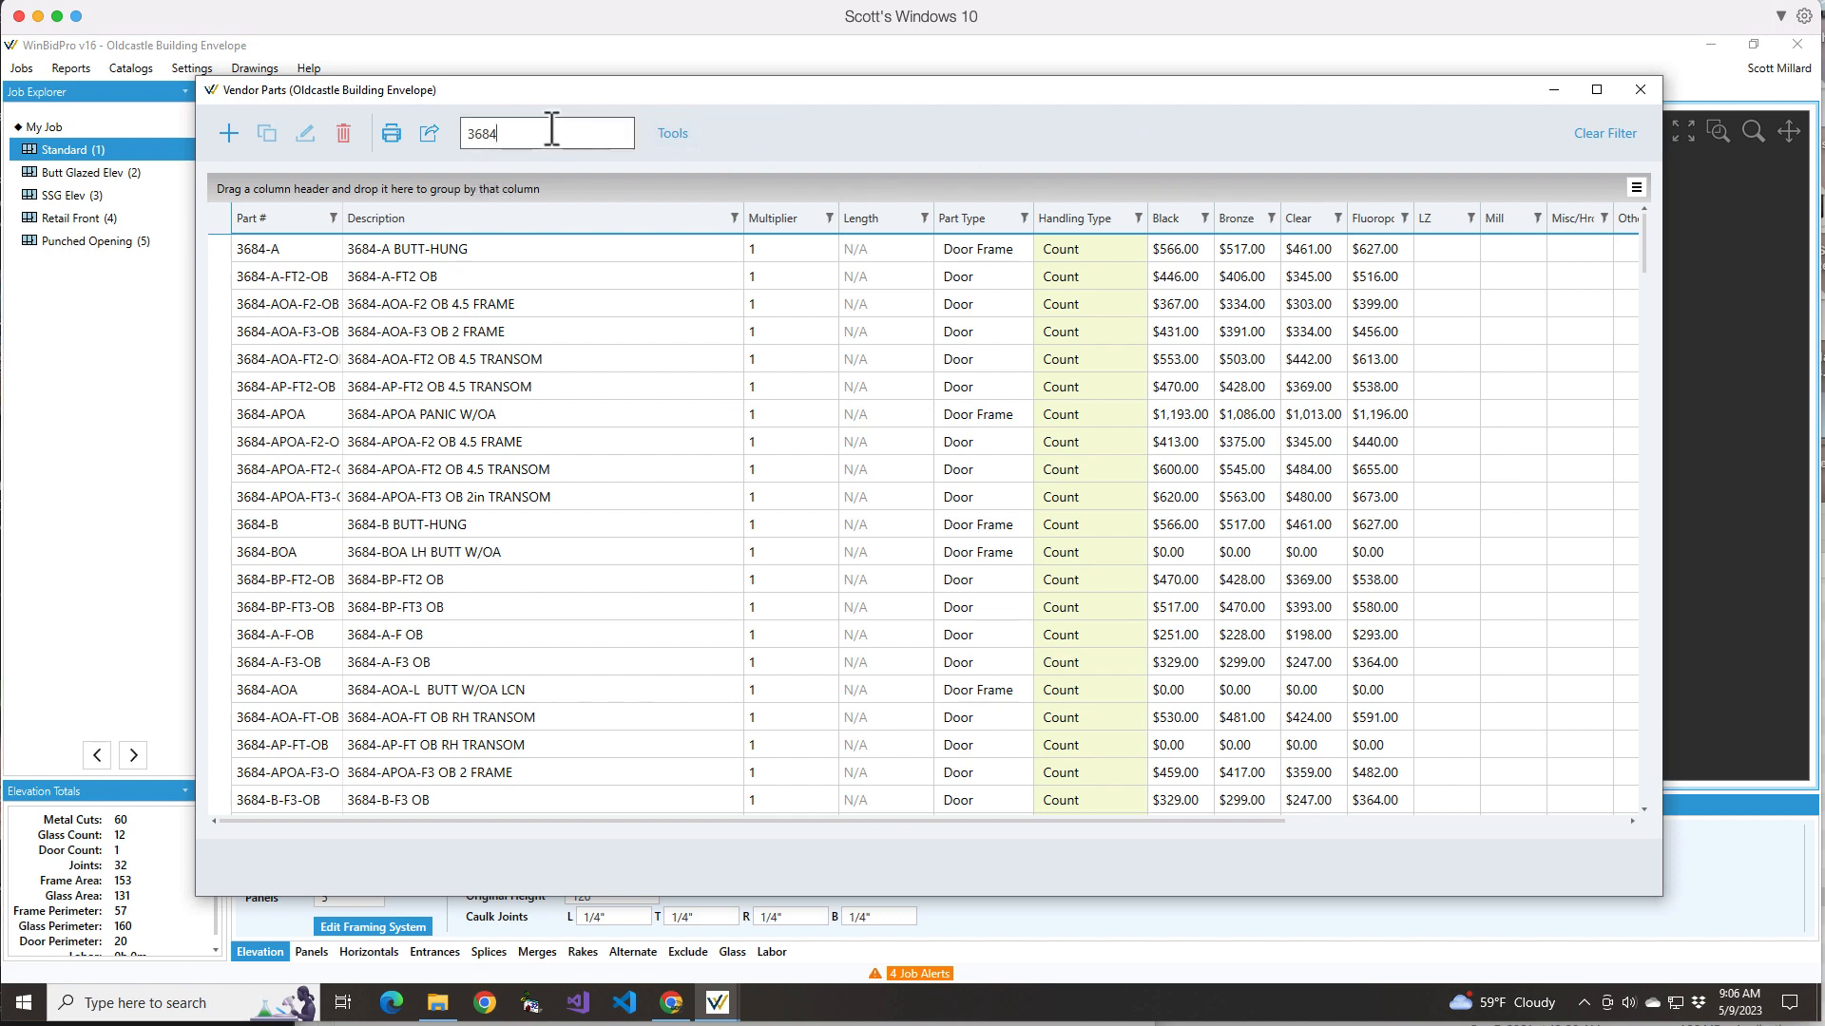
click(1622, 131)
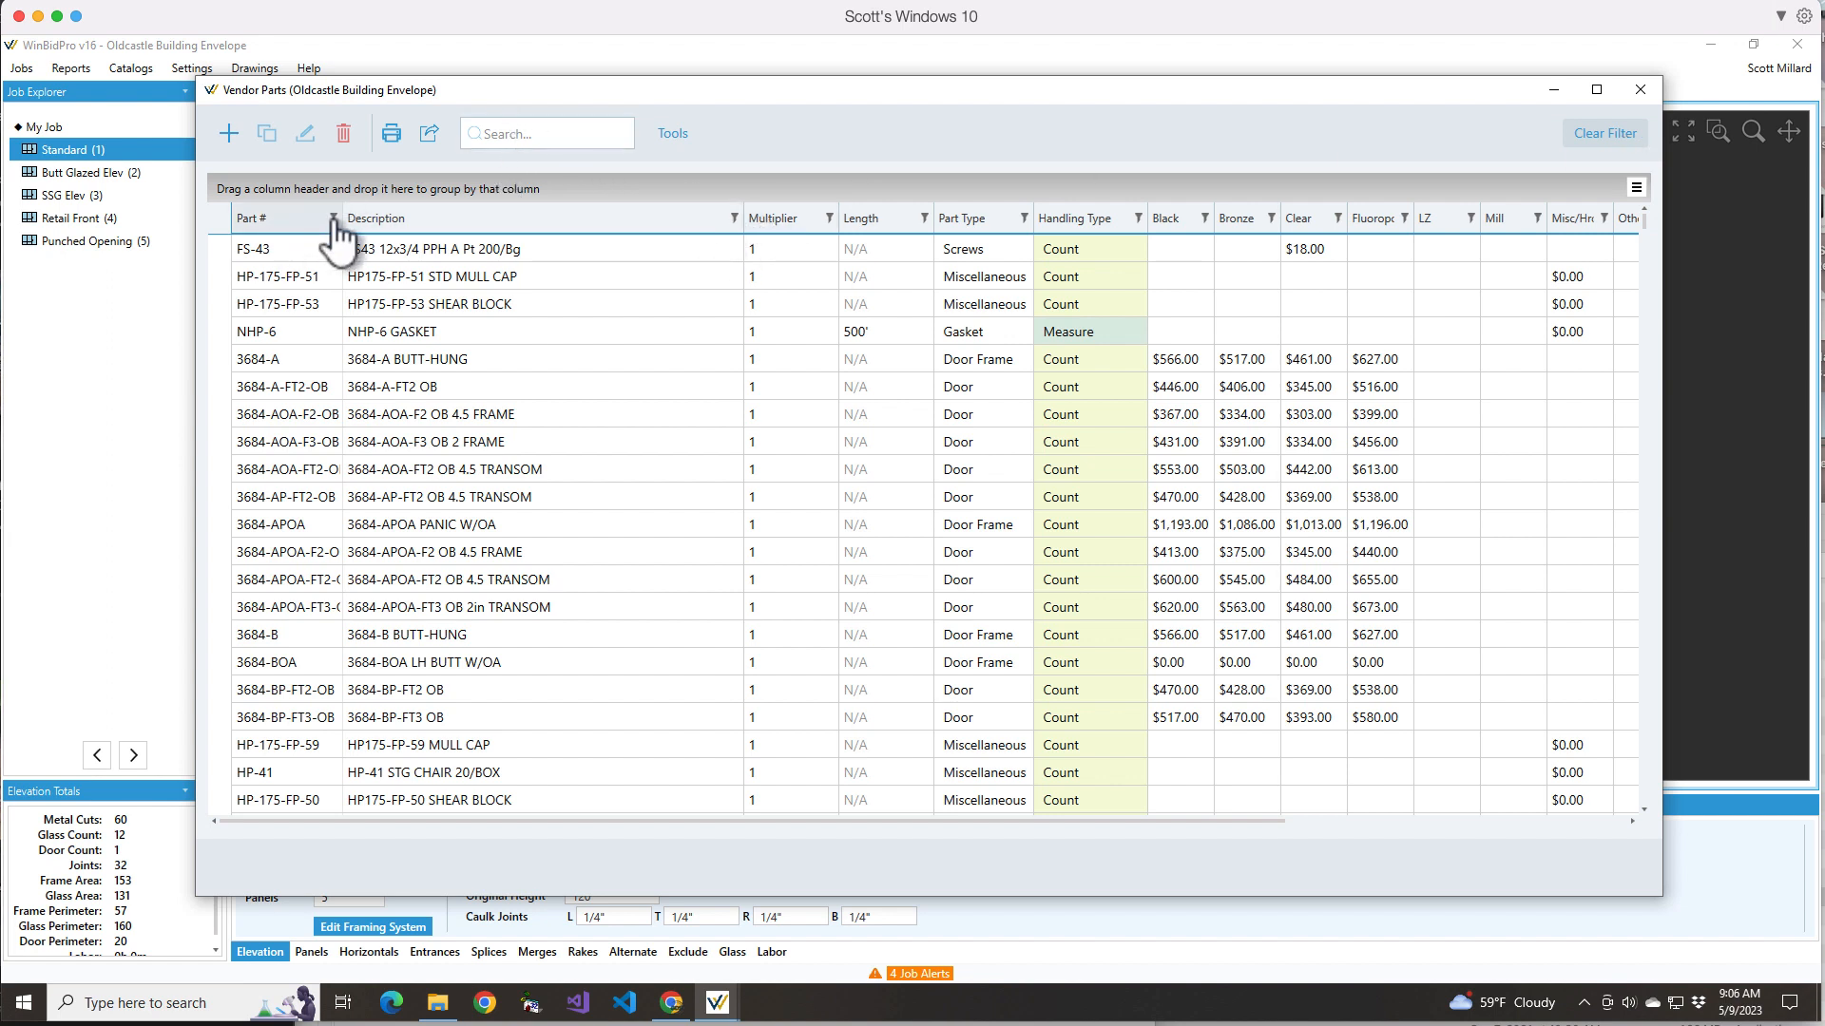
- Filter the vendor parts to the Anchor part type, and clear the filter to restore the full list
click(1023, 220)
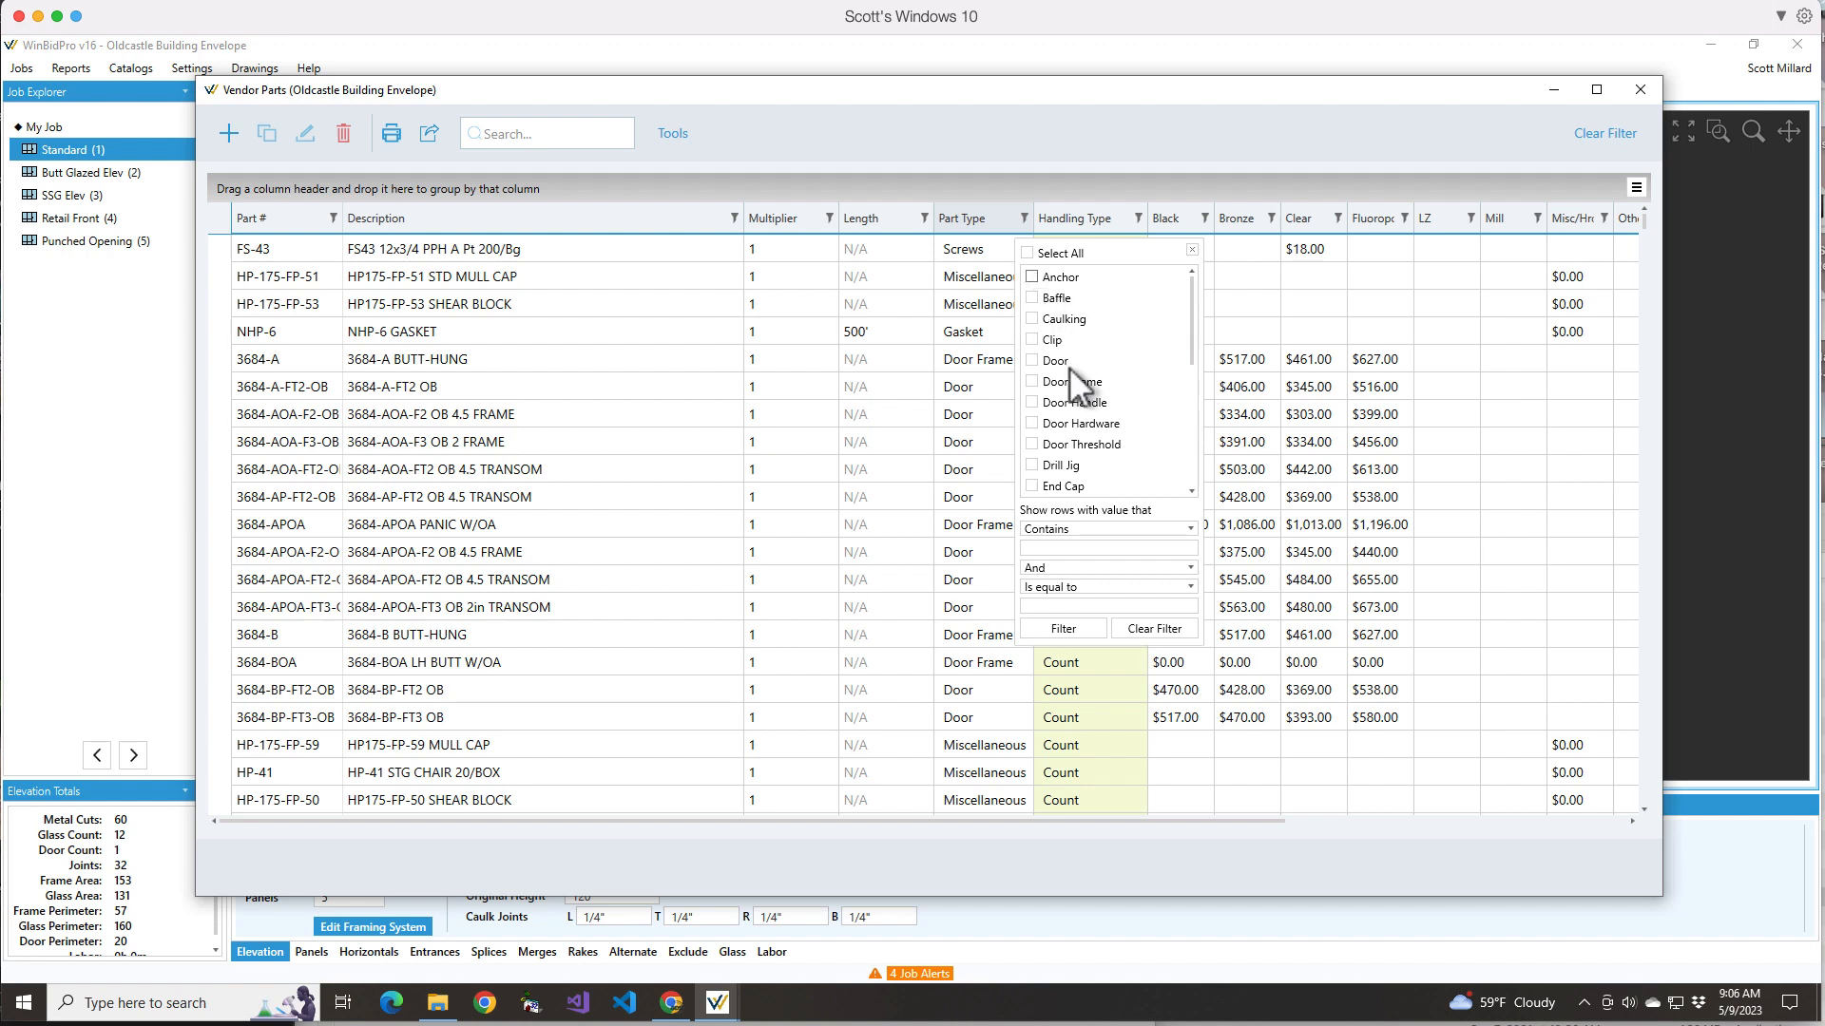
click(711, 385)
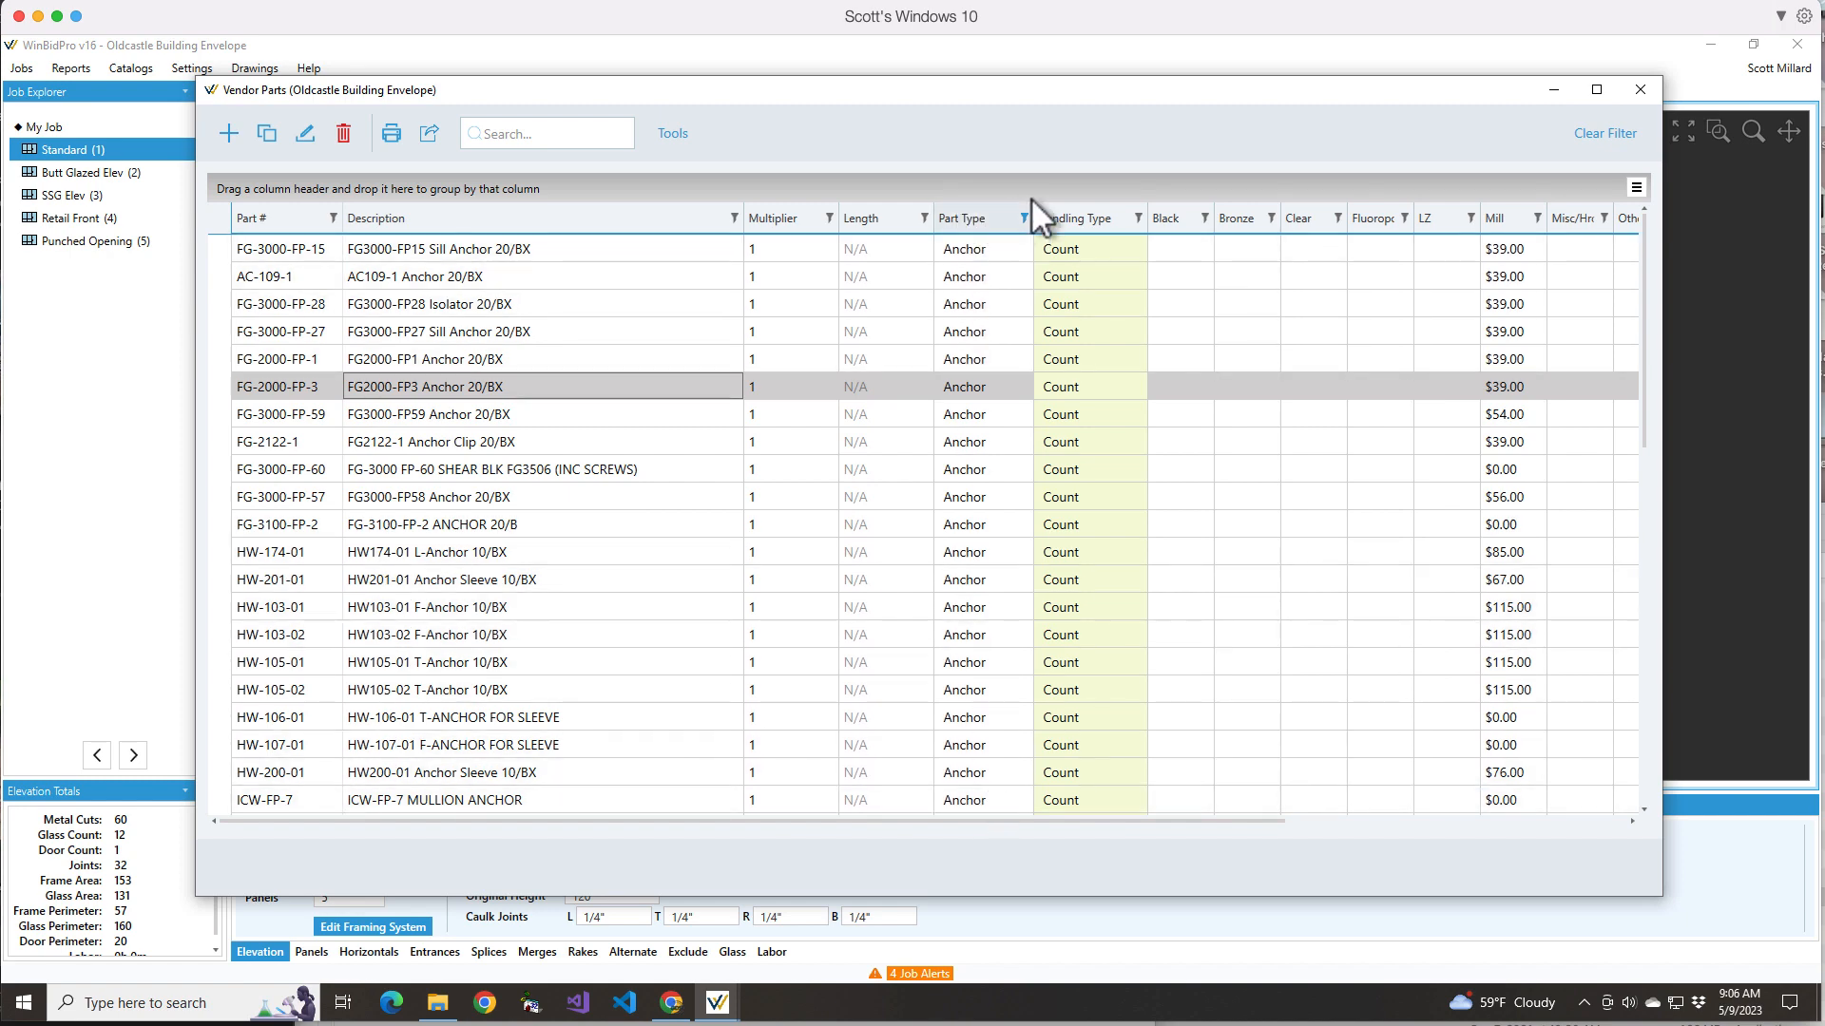
click(1593, 134)
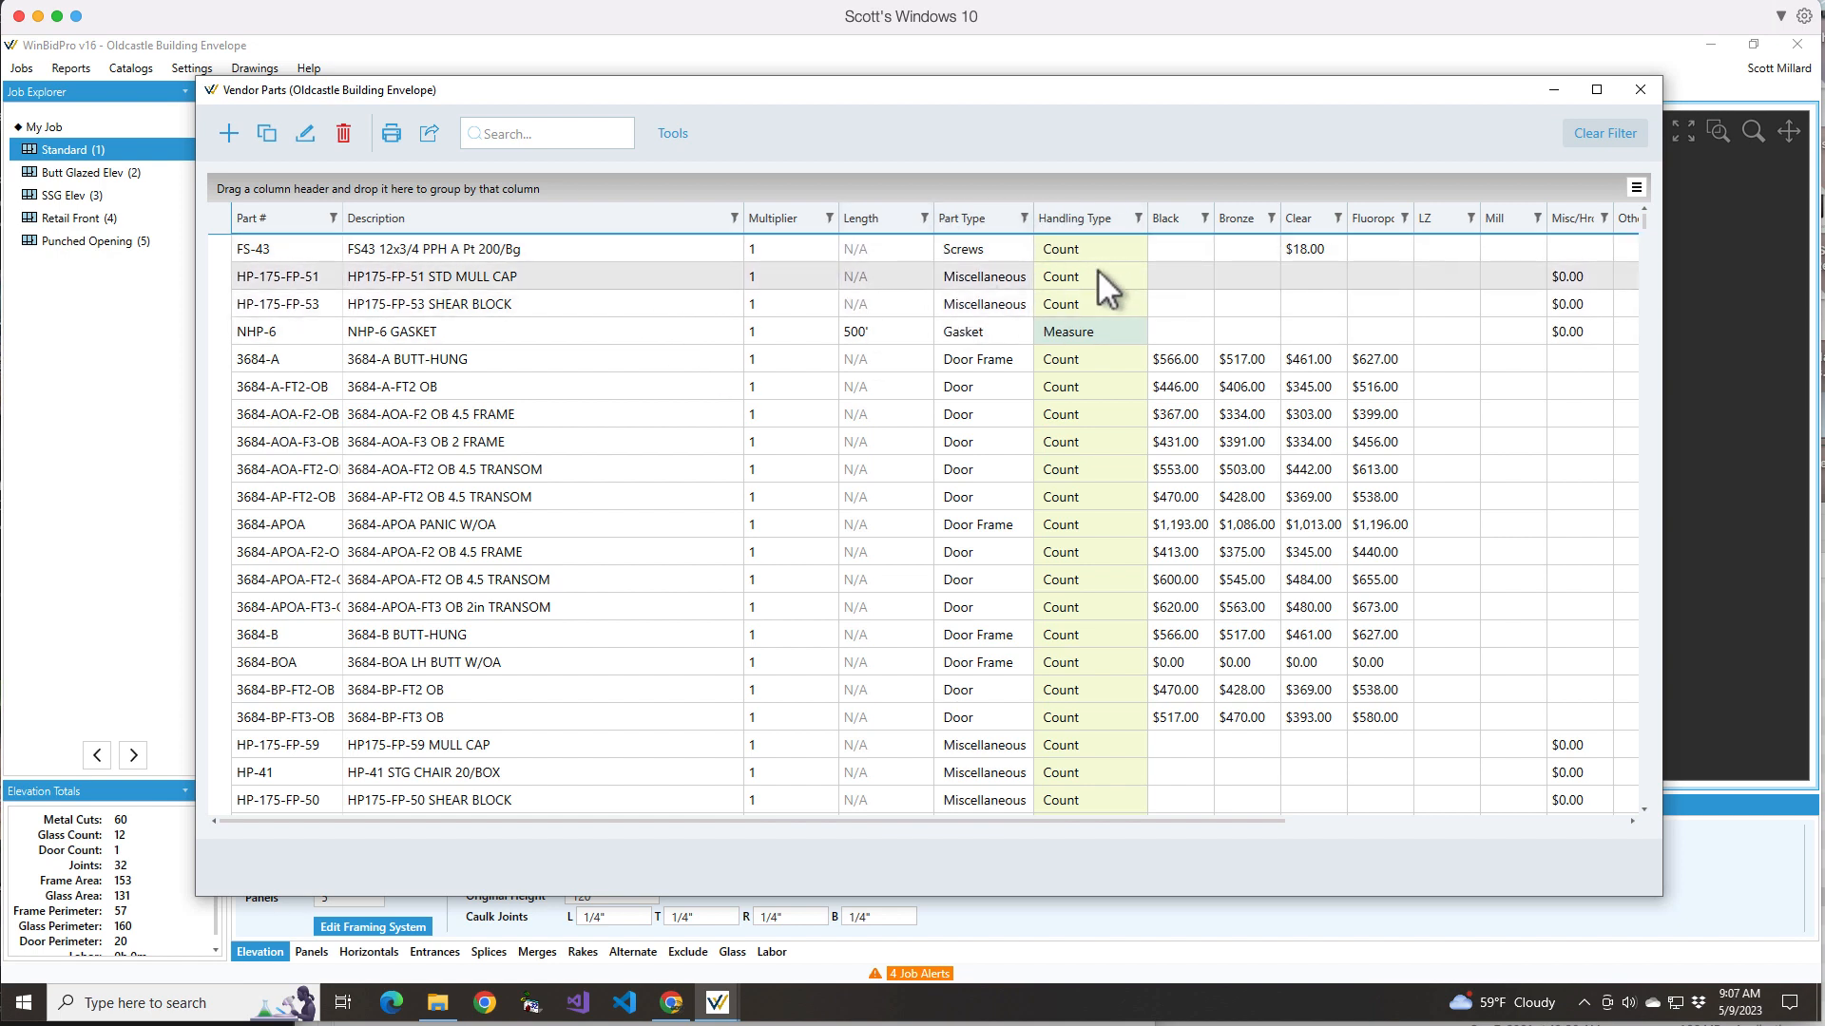
- Filter the vendor parts list to the Count handling type
click(1137, 218)
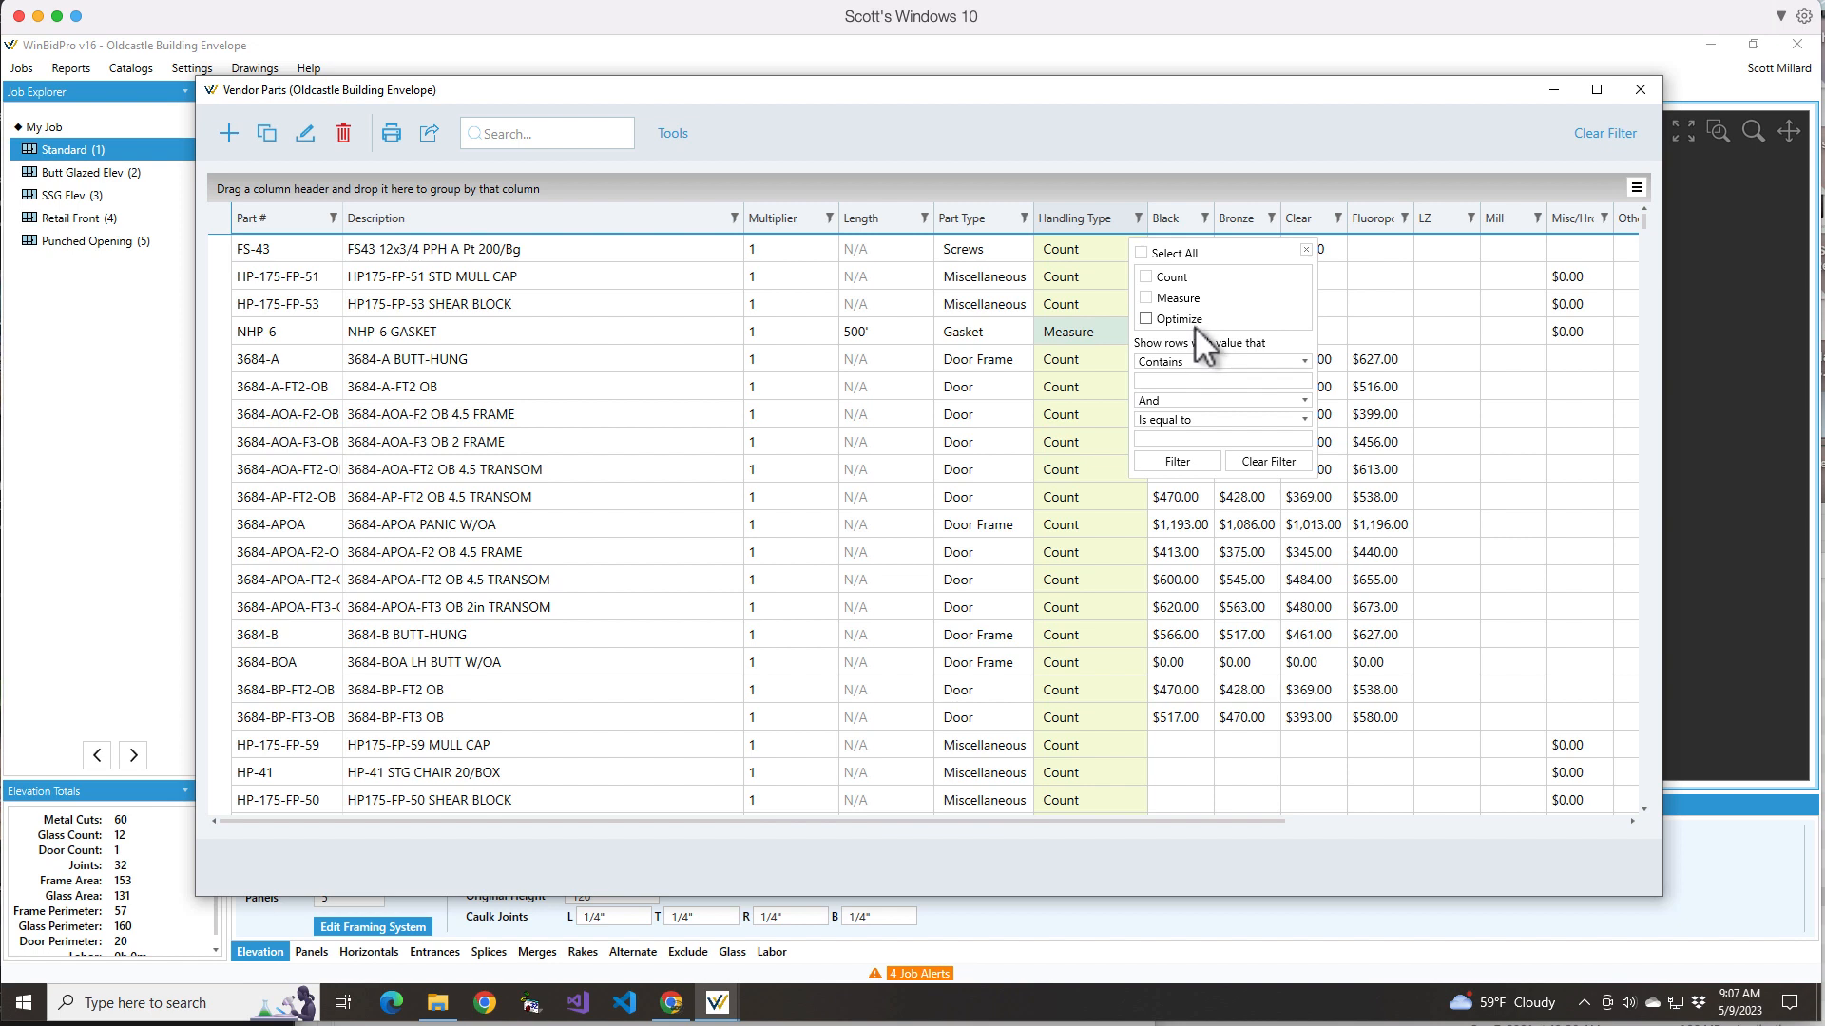
click(1147, 278)
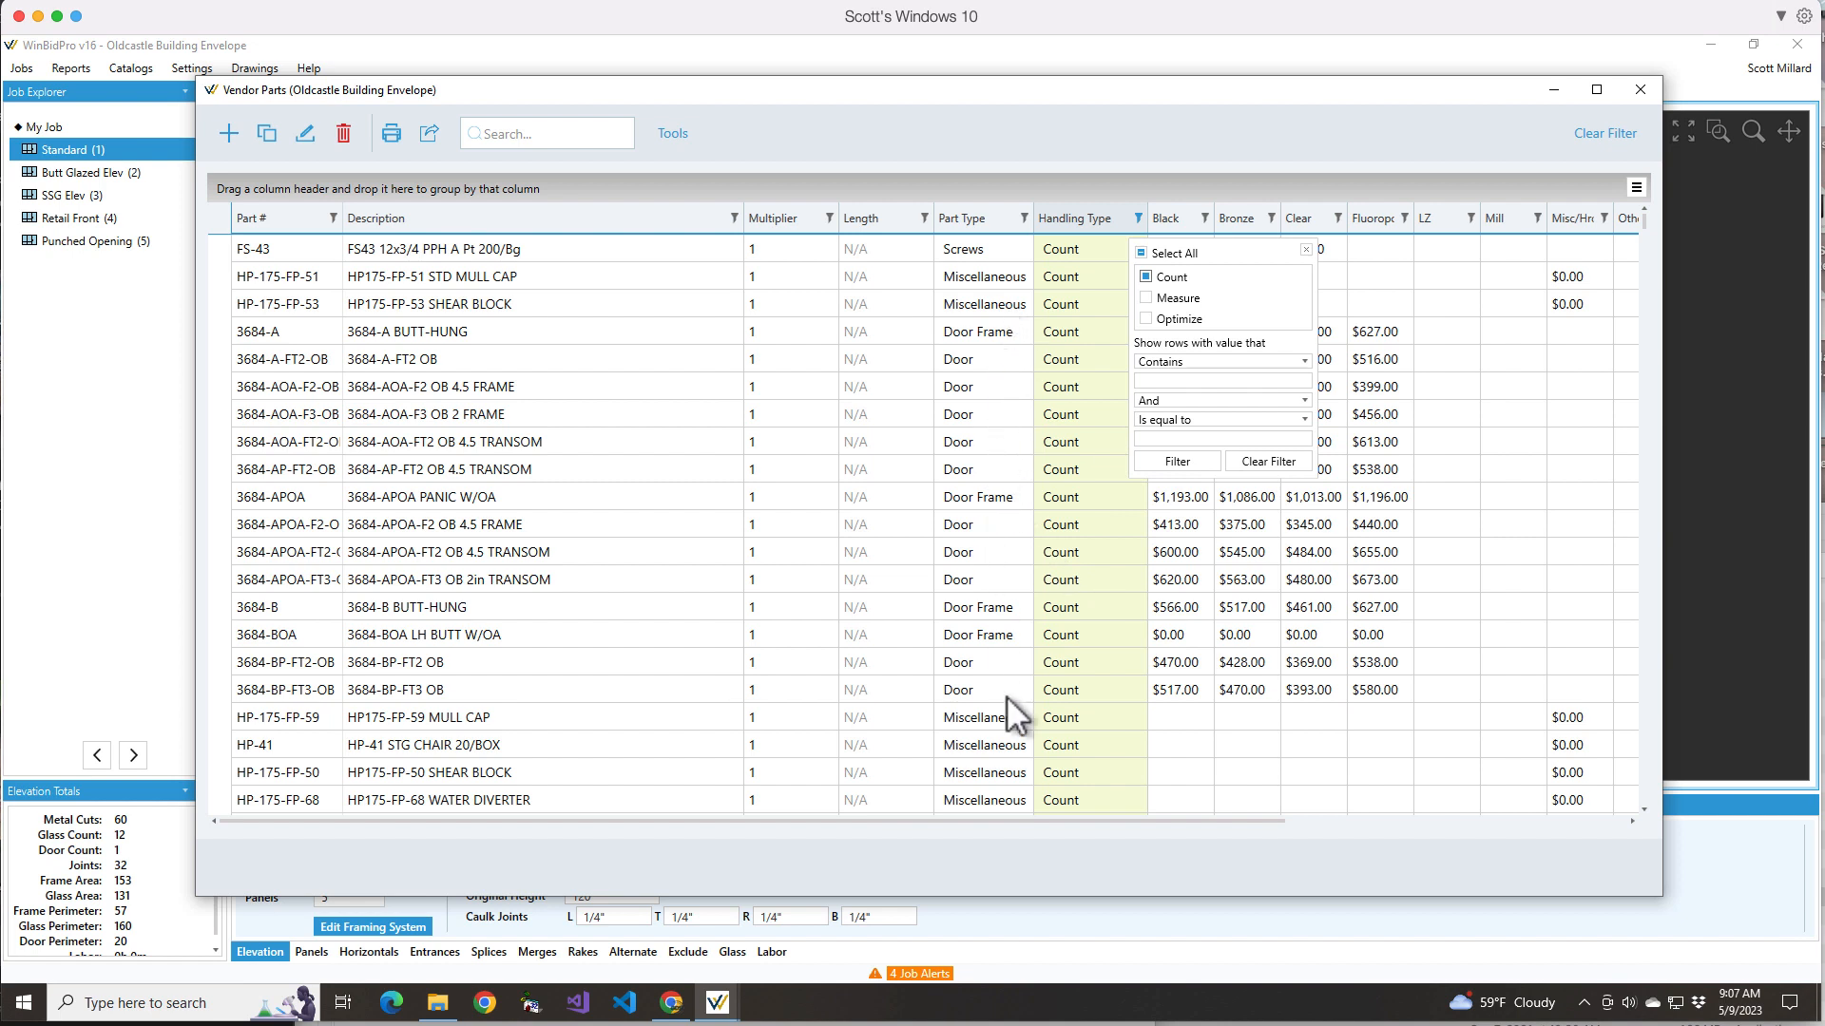
click(979, 219)
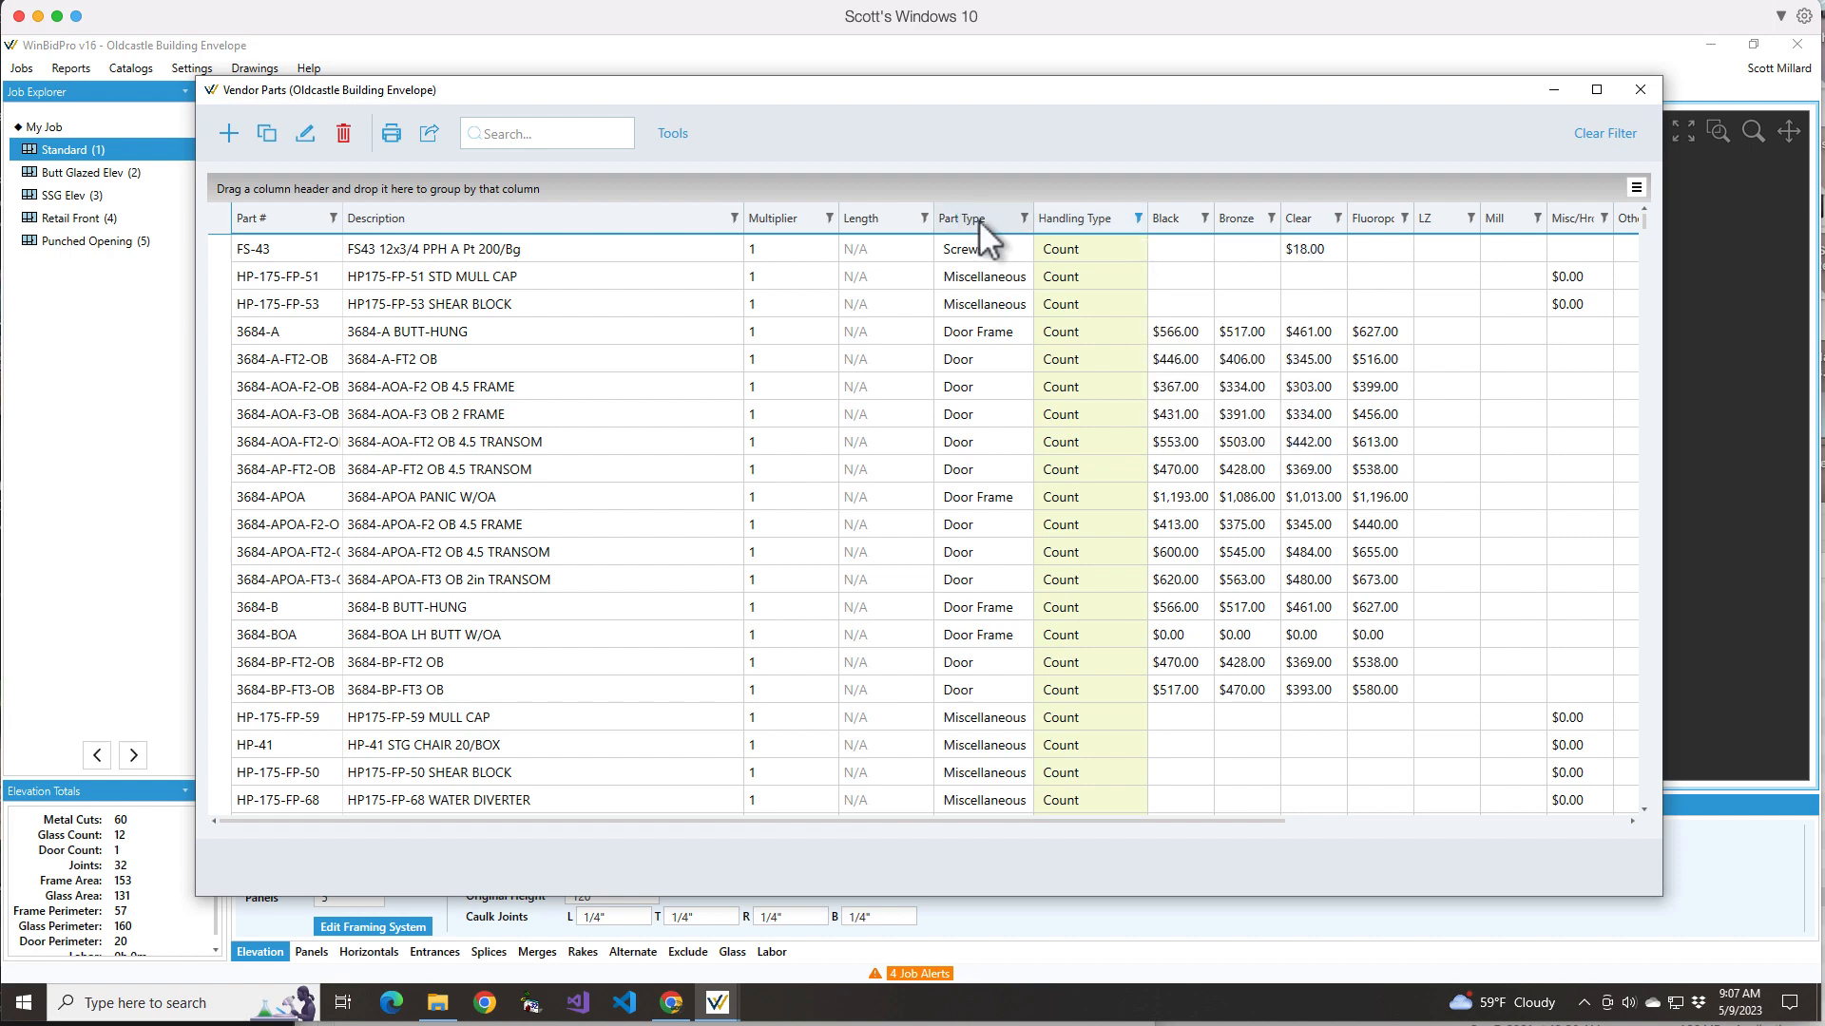
- Sort the vendor parts in ascending order by part type and additionally by part number
click(979, 220)
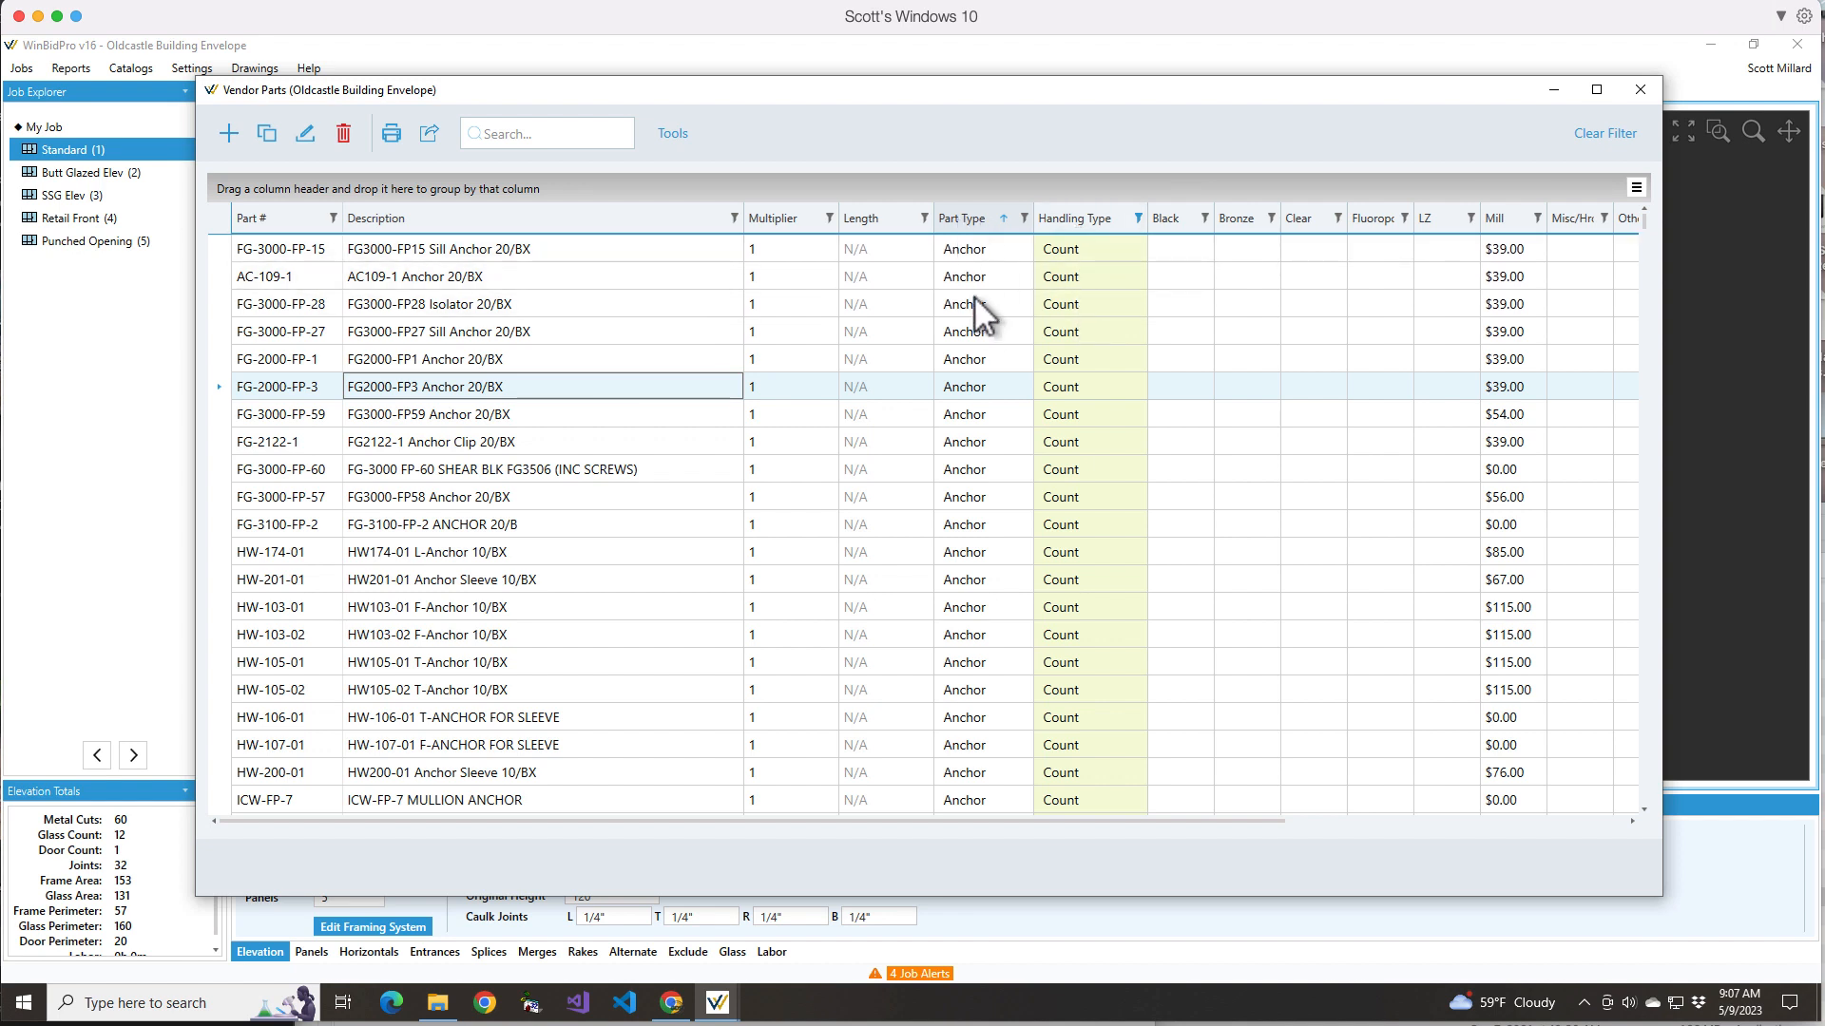
click(297, 220)
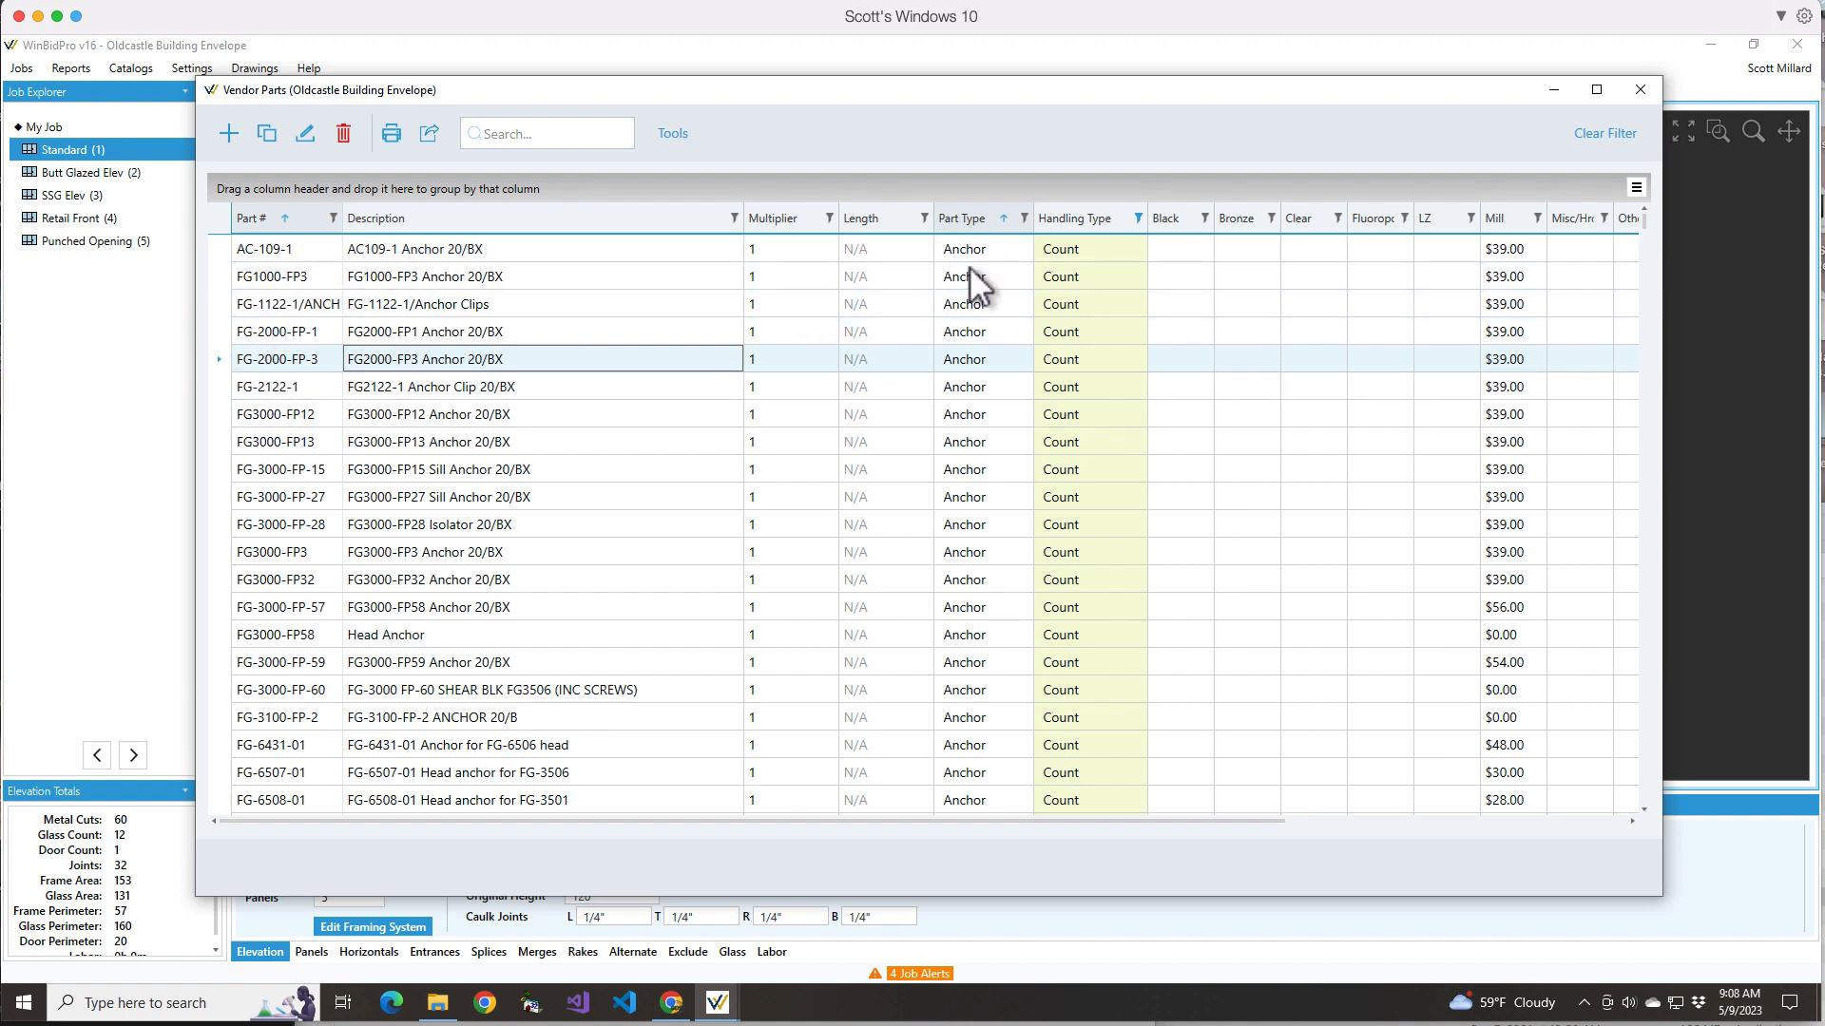
scroll(984, 597, down, 2)
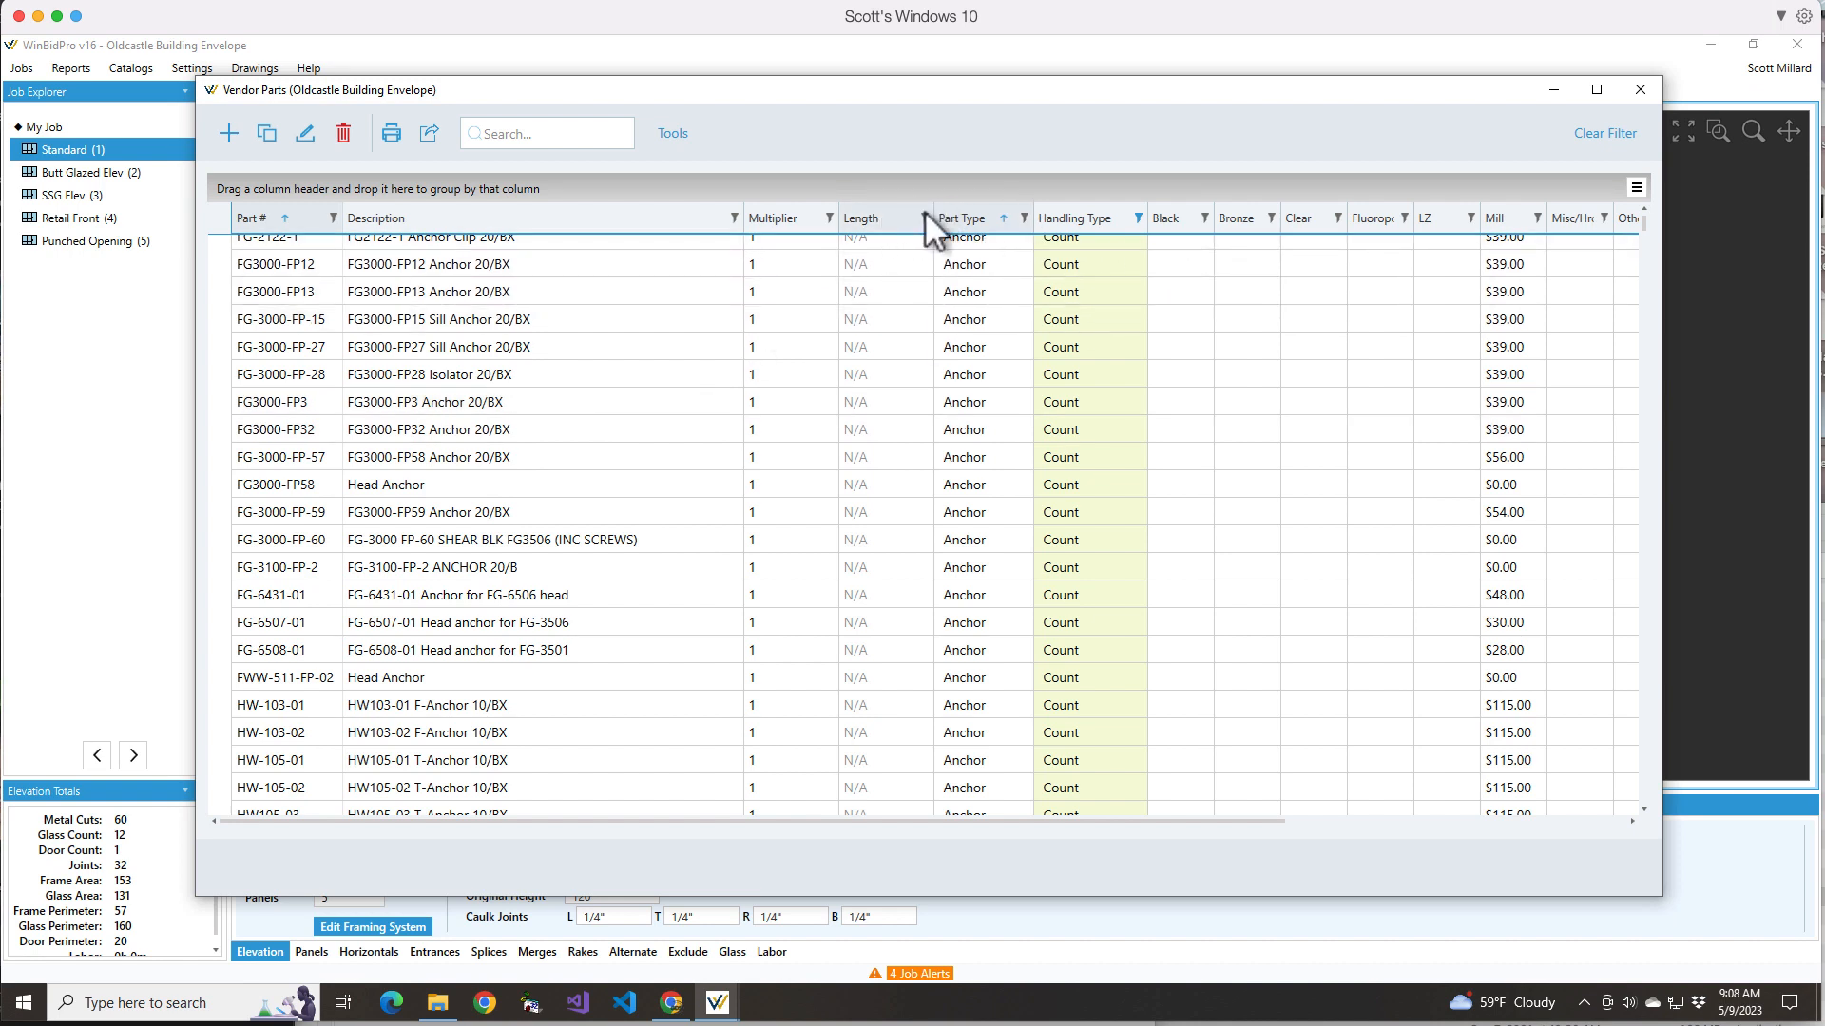
- Filter the part numbers to those containing 3000, and clear all filters from the parts list
click(332, 218)
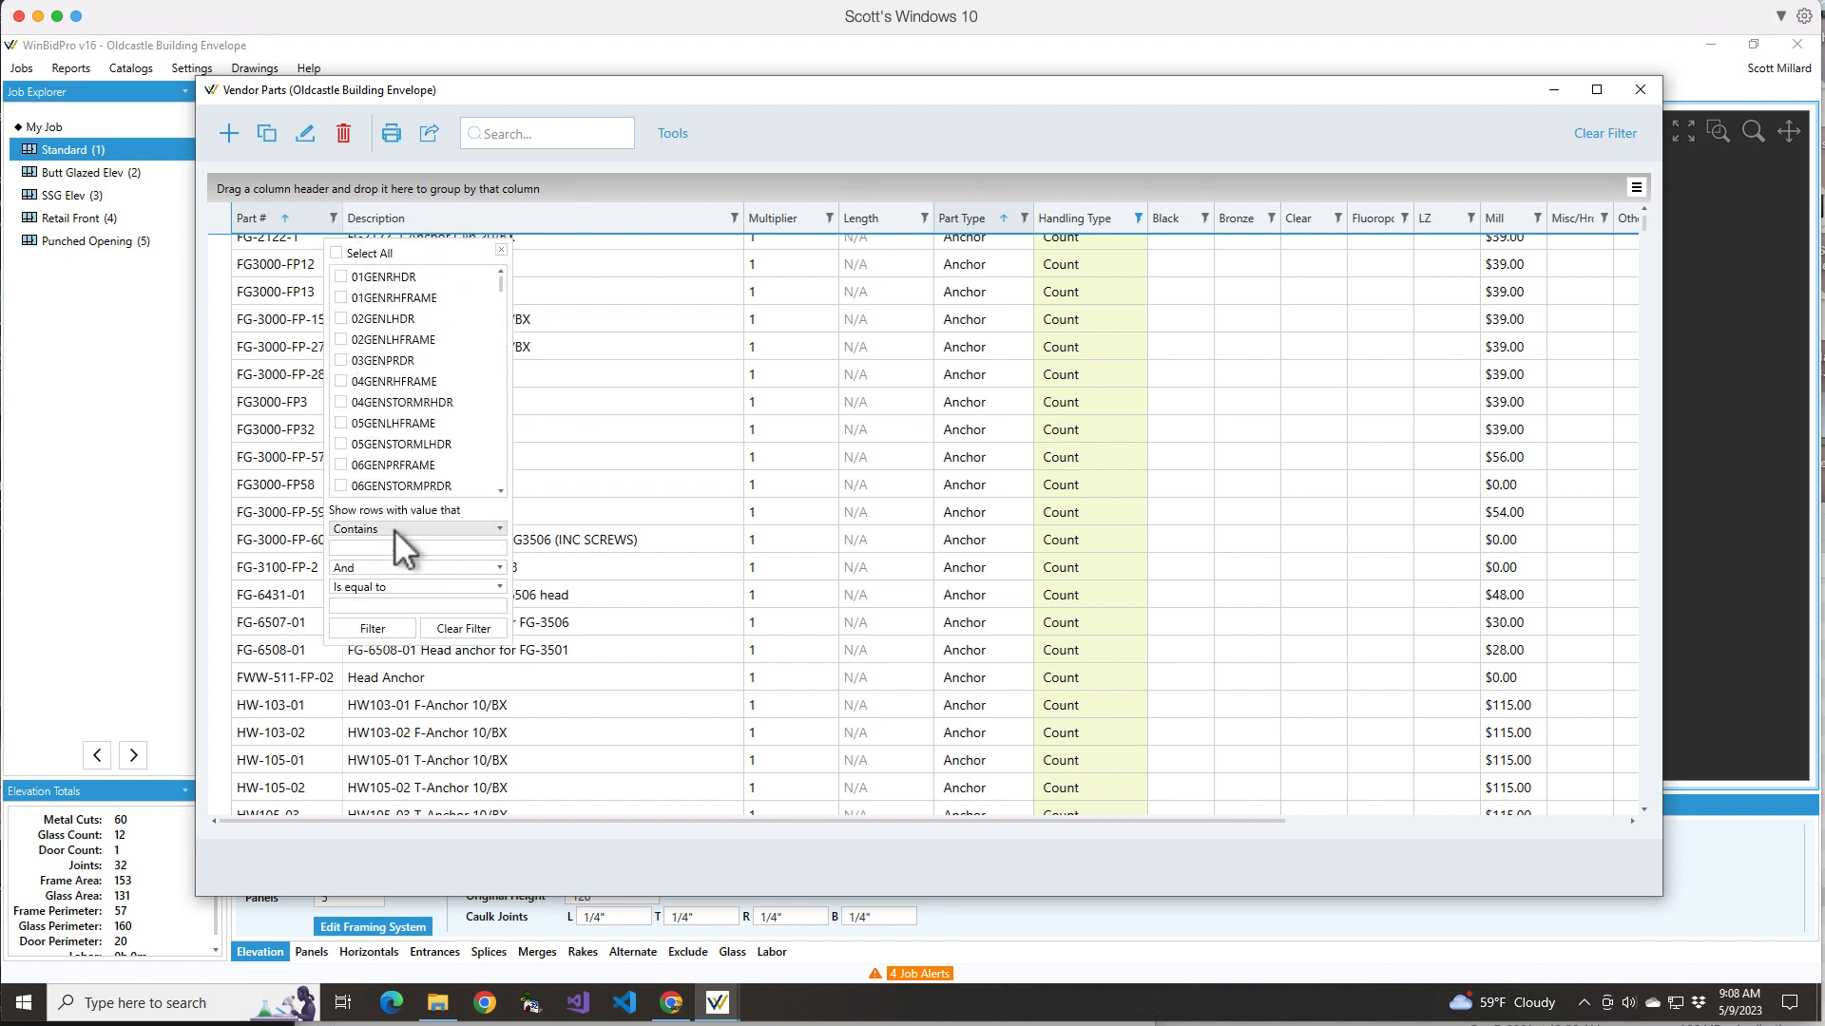
click(357, 548)
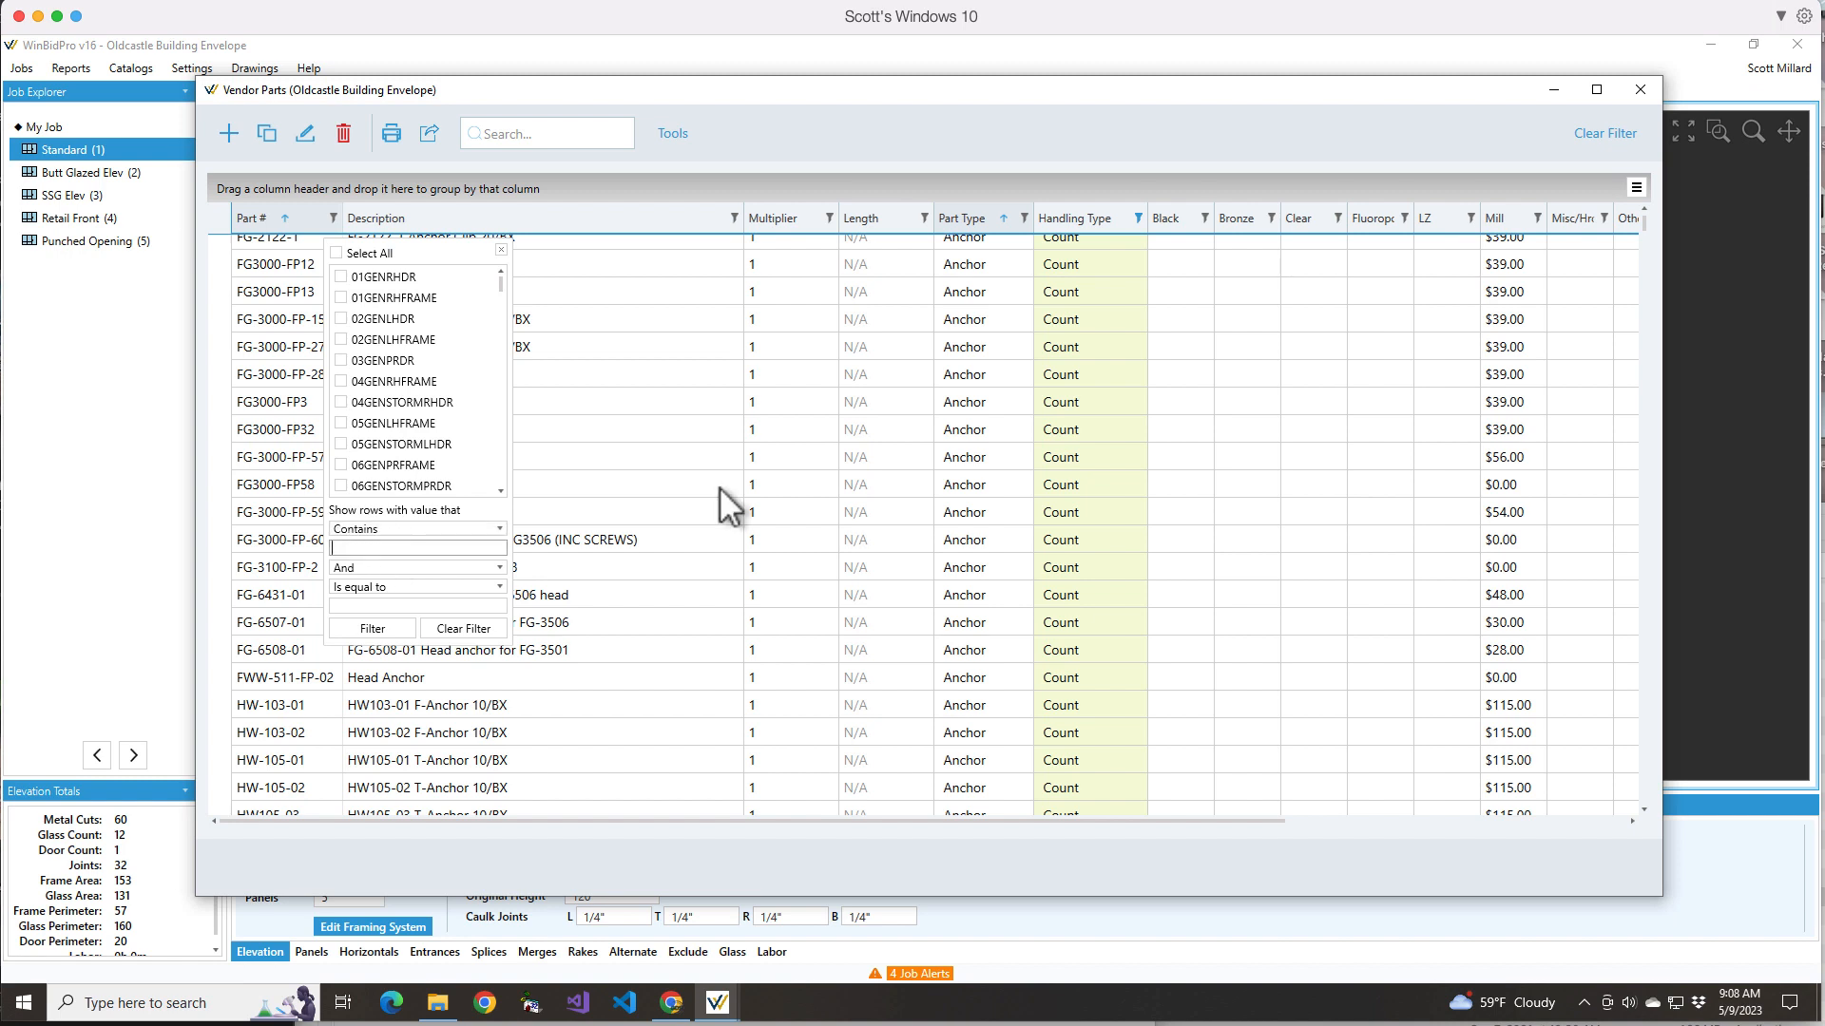
text(3000)
click(393, 630)
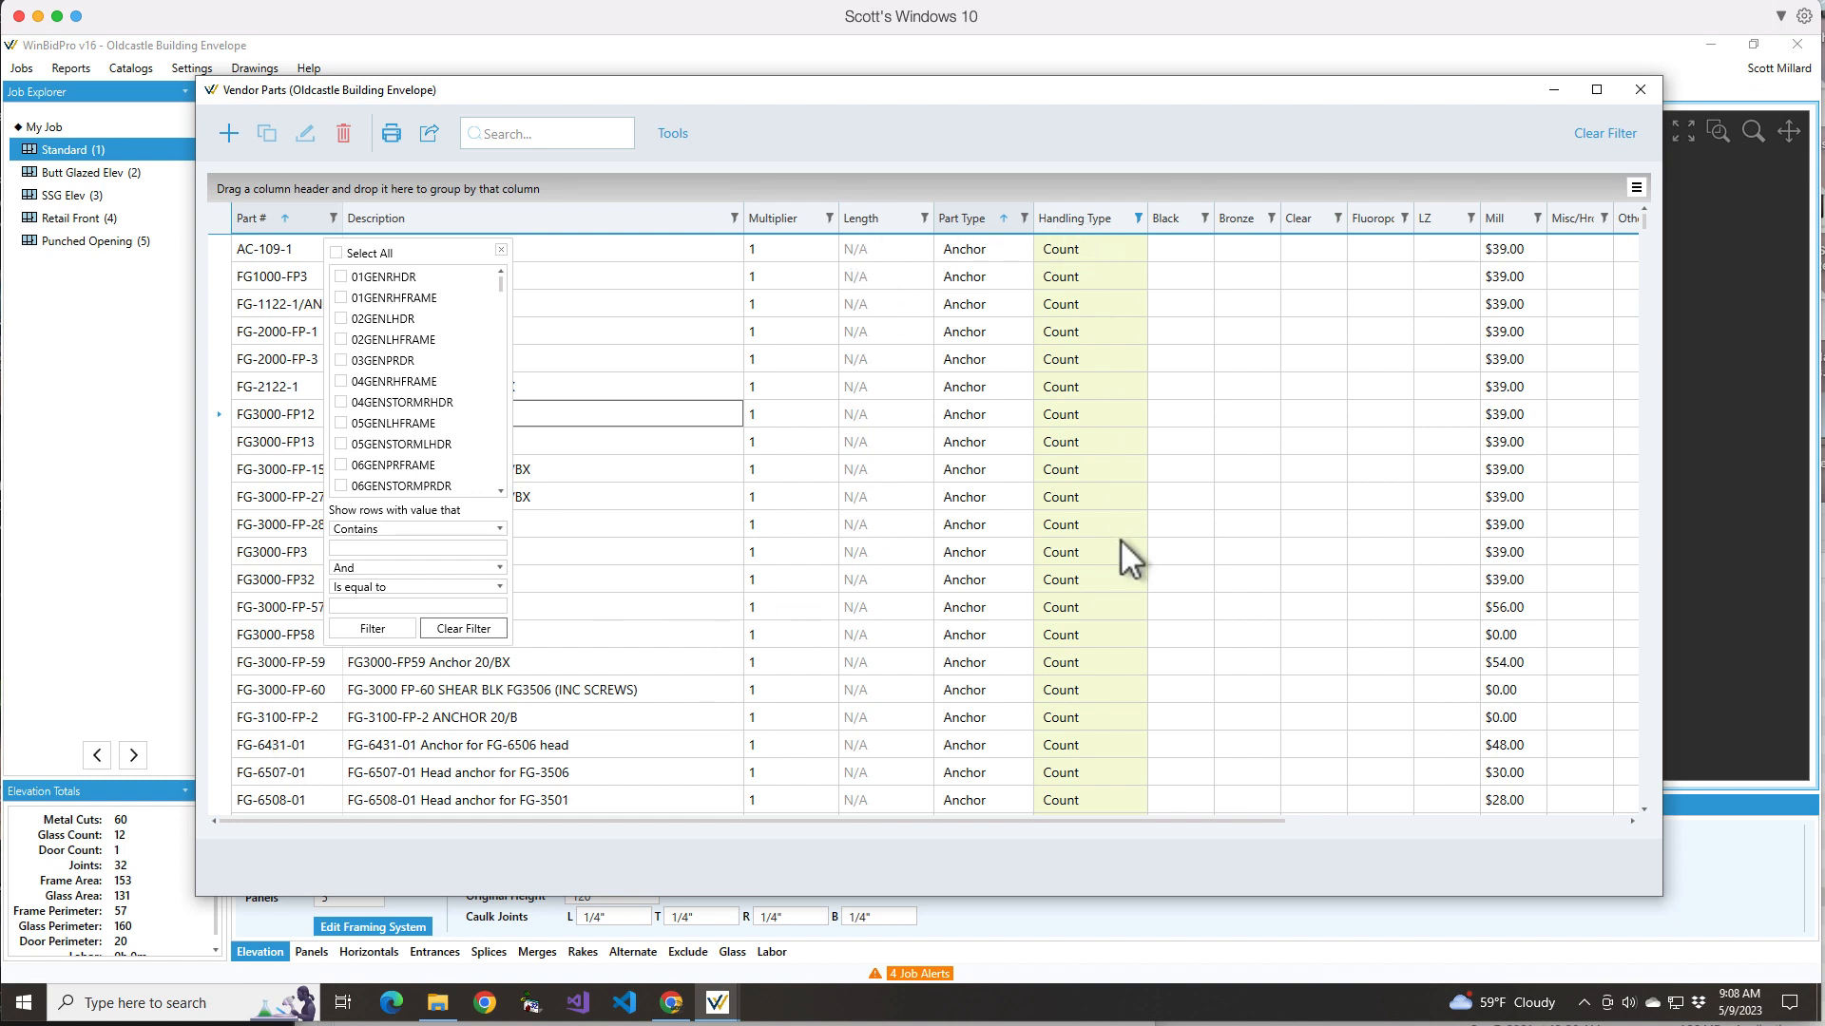
click(1589, 133)
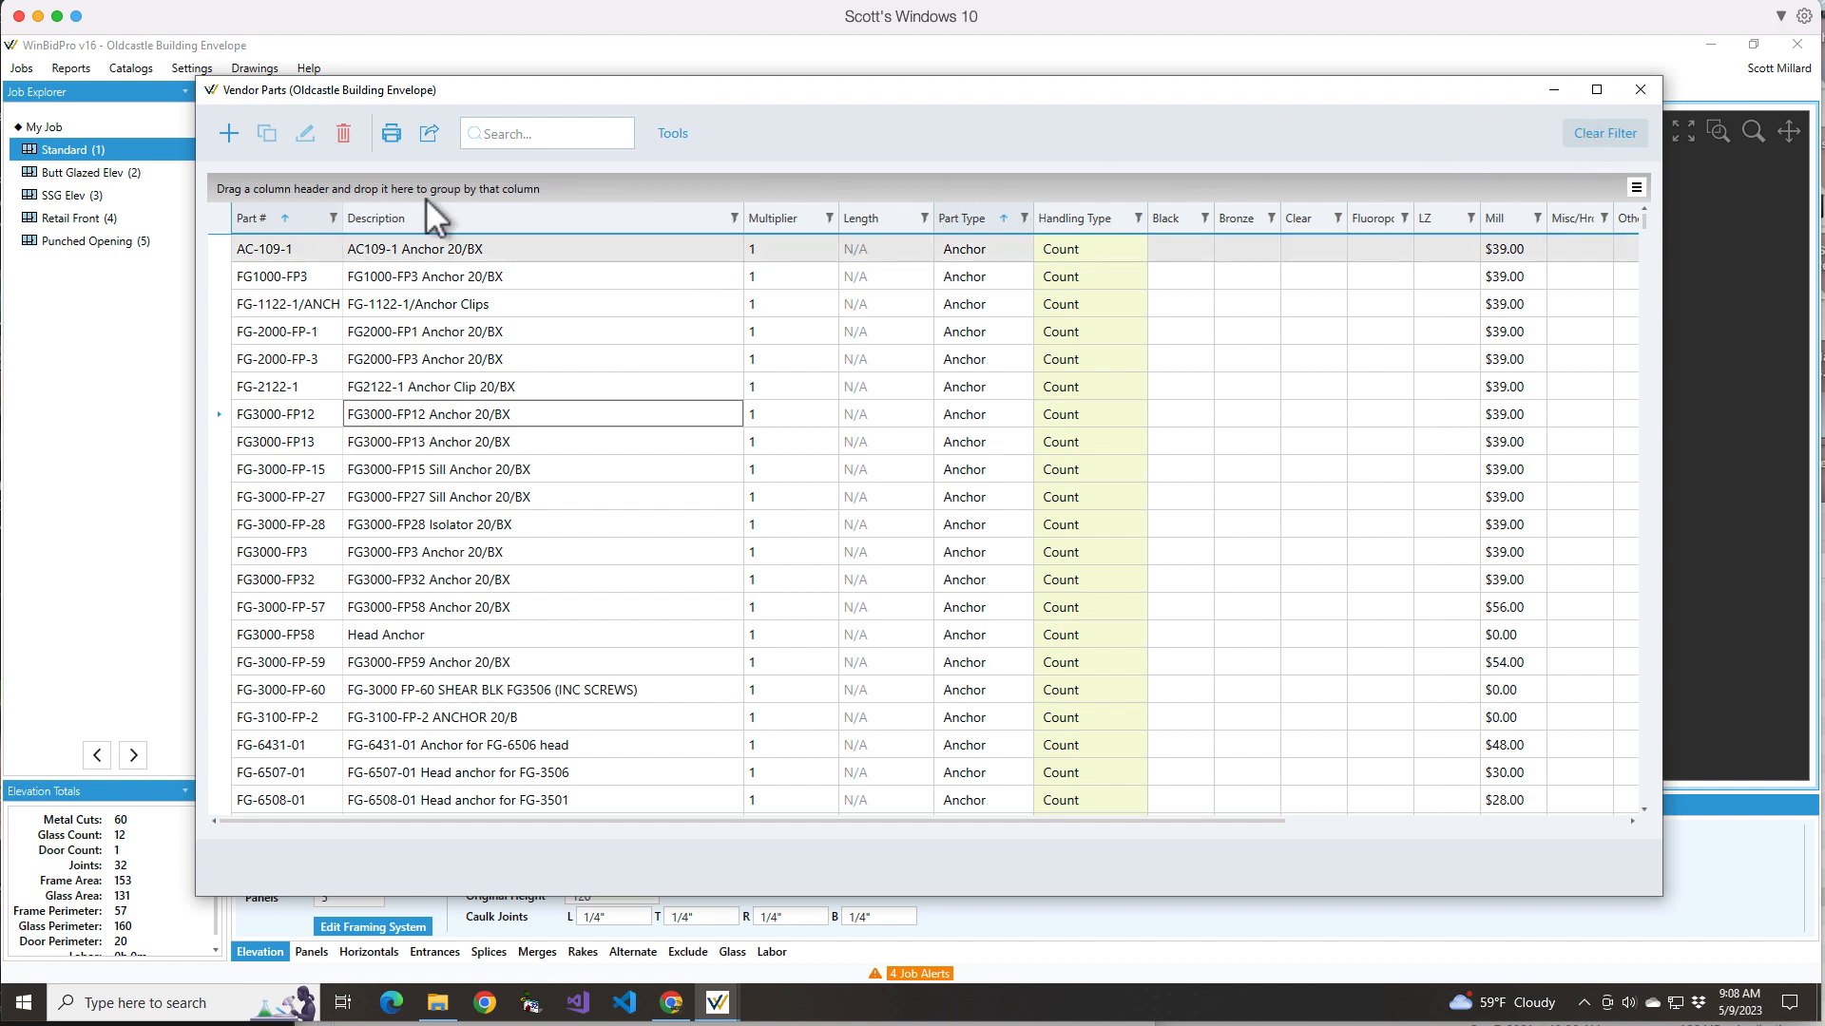
- Open the AC-109-1 anchor's part details for review and close them without saving
click(676, 133)
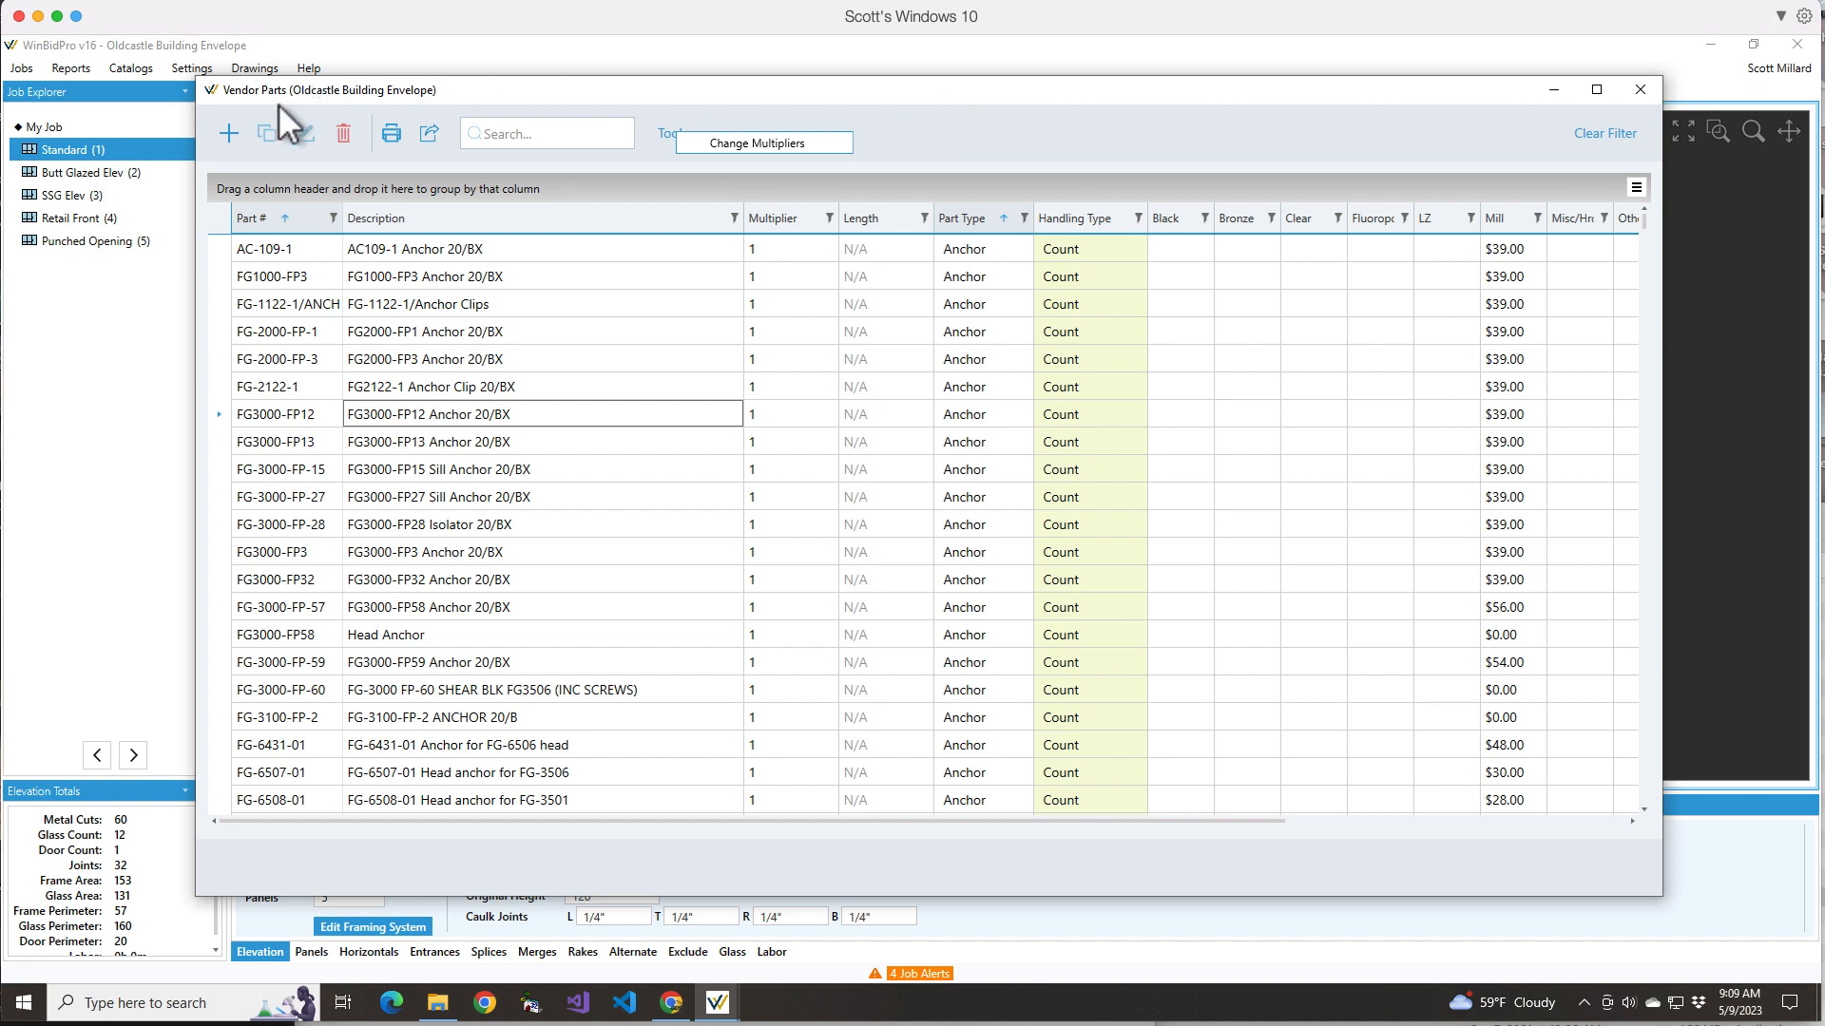
click(289, 252)
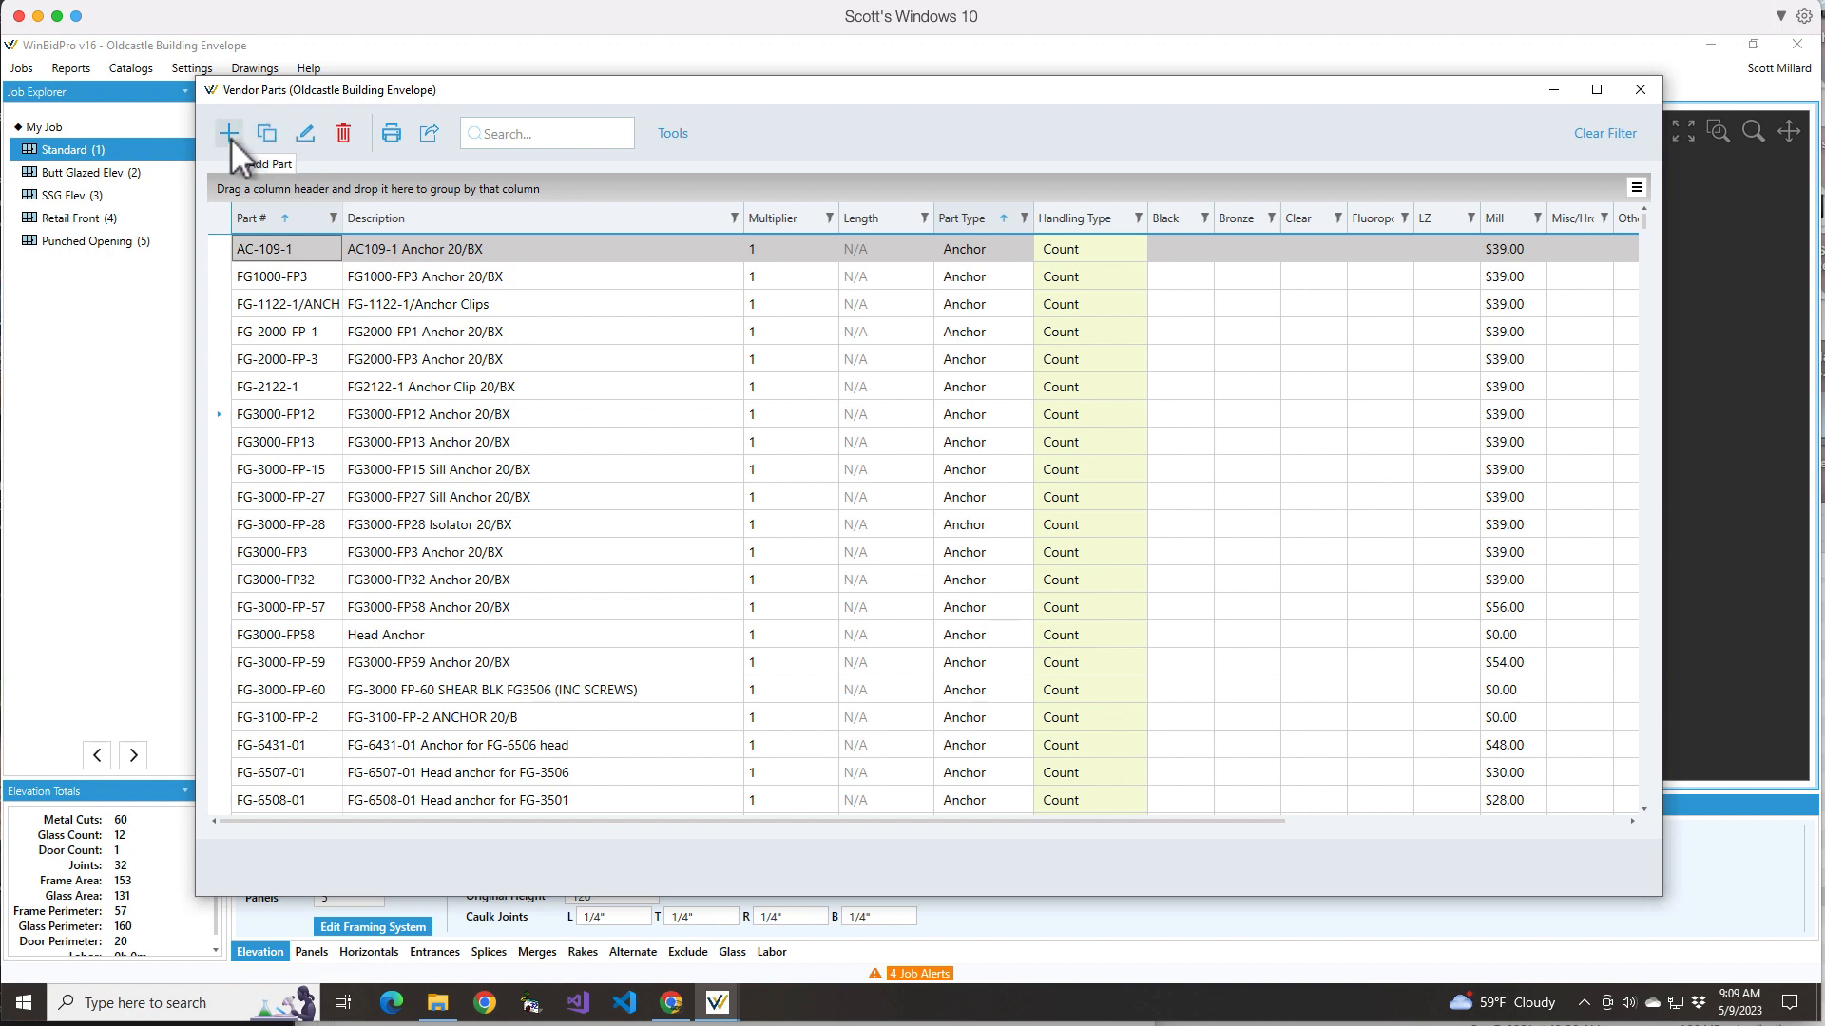
click(305, 135)
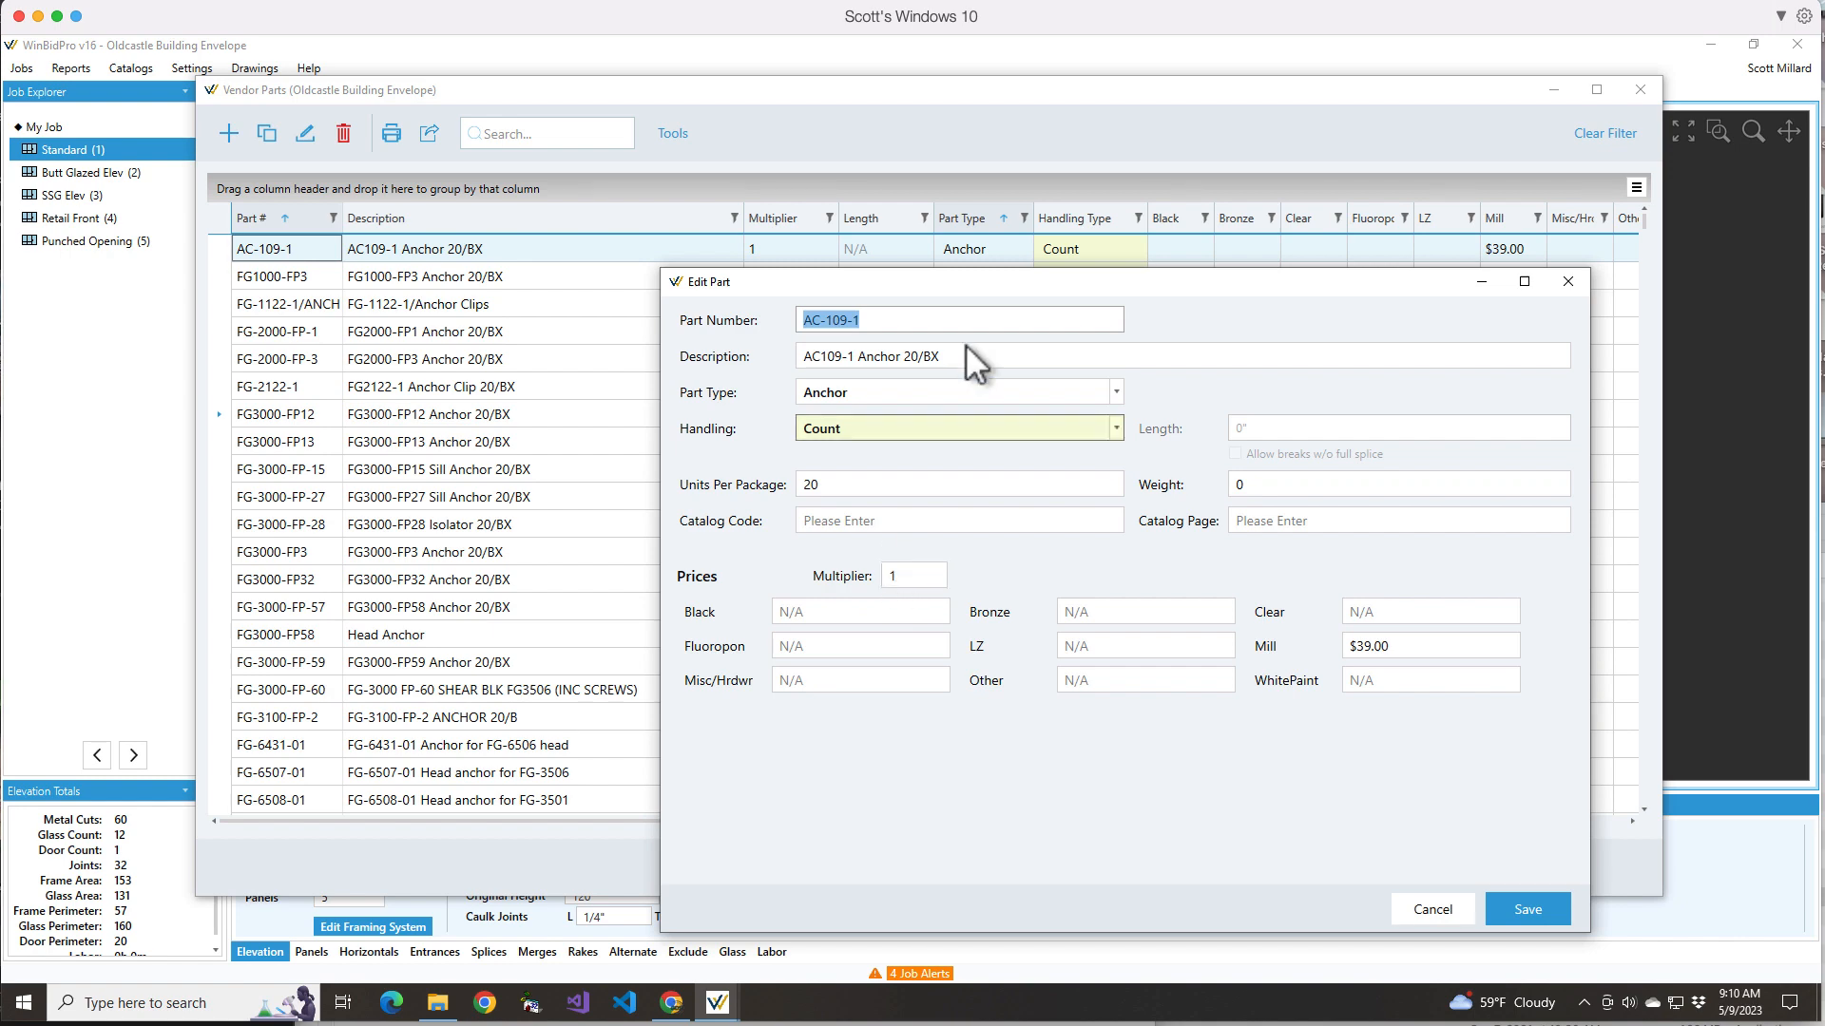
click(1431, 909)
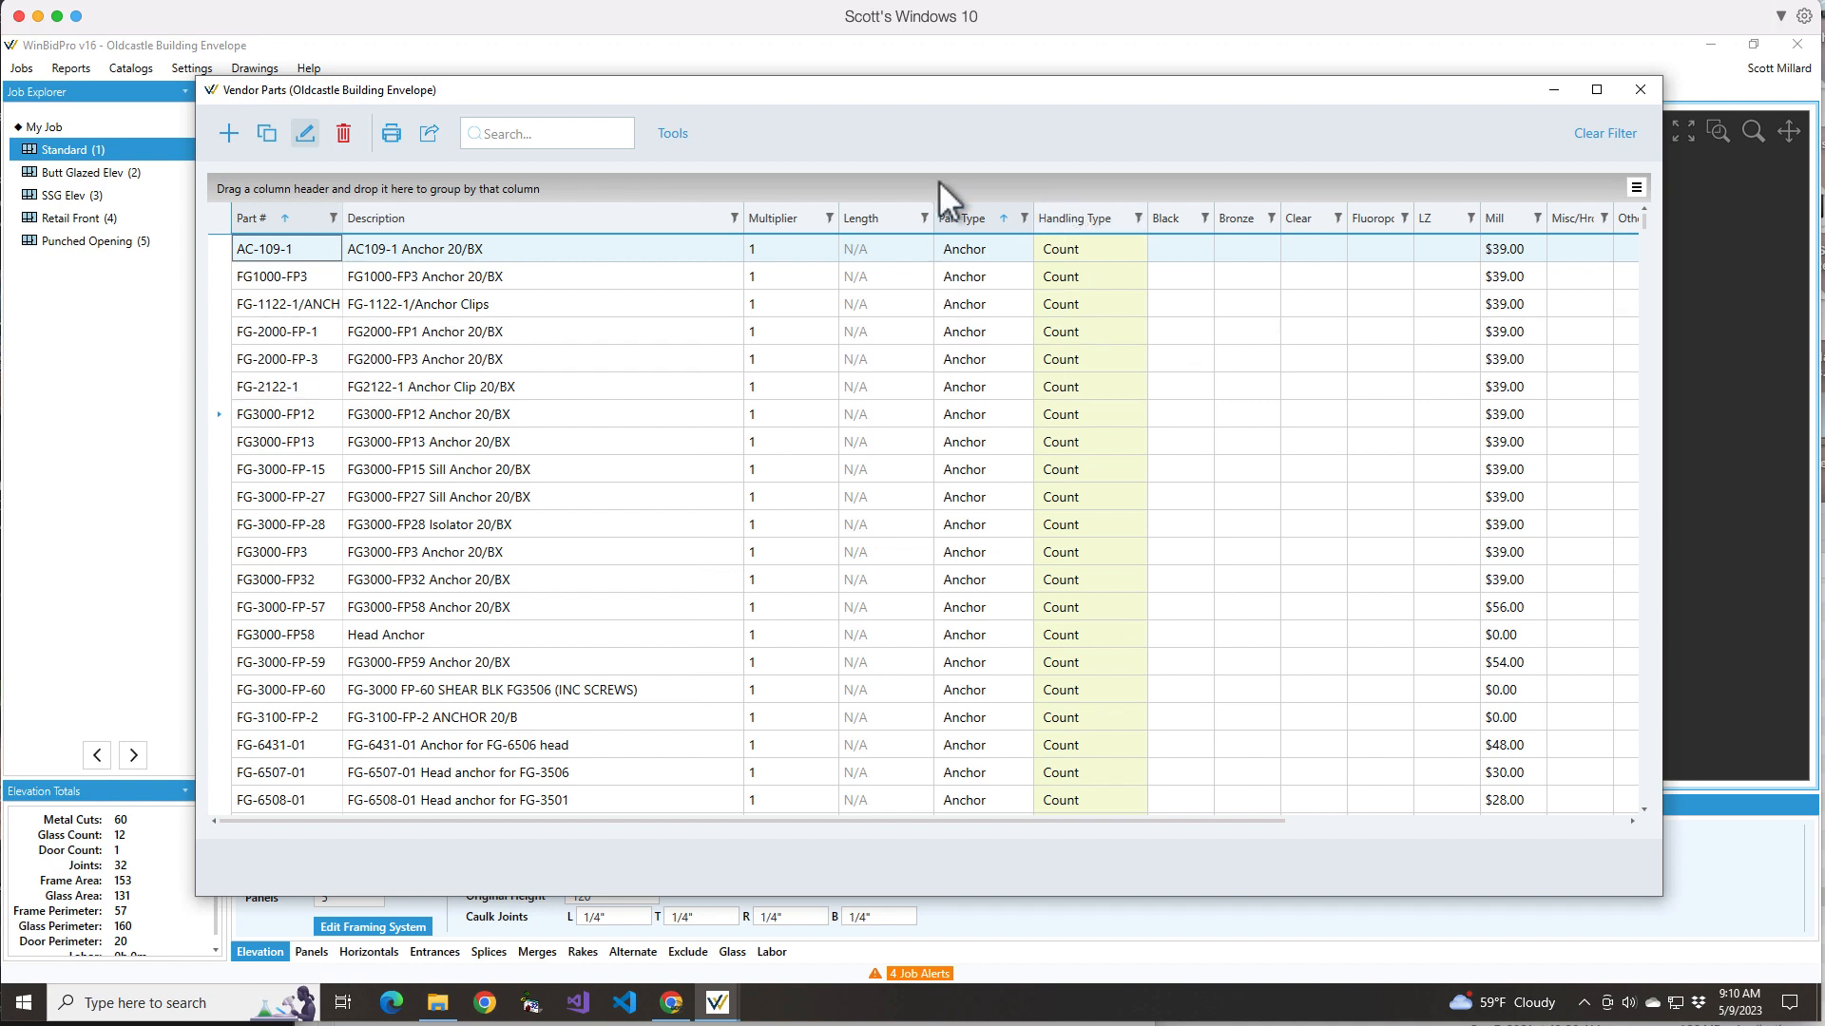
- Filter the vendor parts to the Door, Door Frame and Door Threshold part types
click(1023, 218)
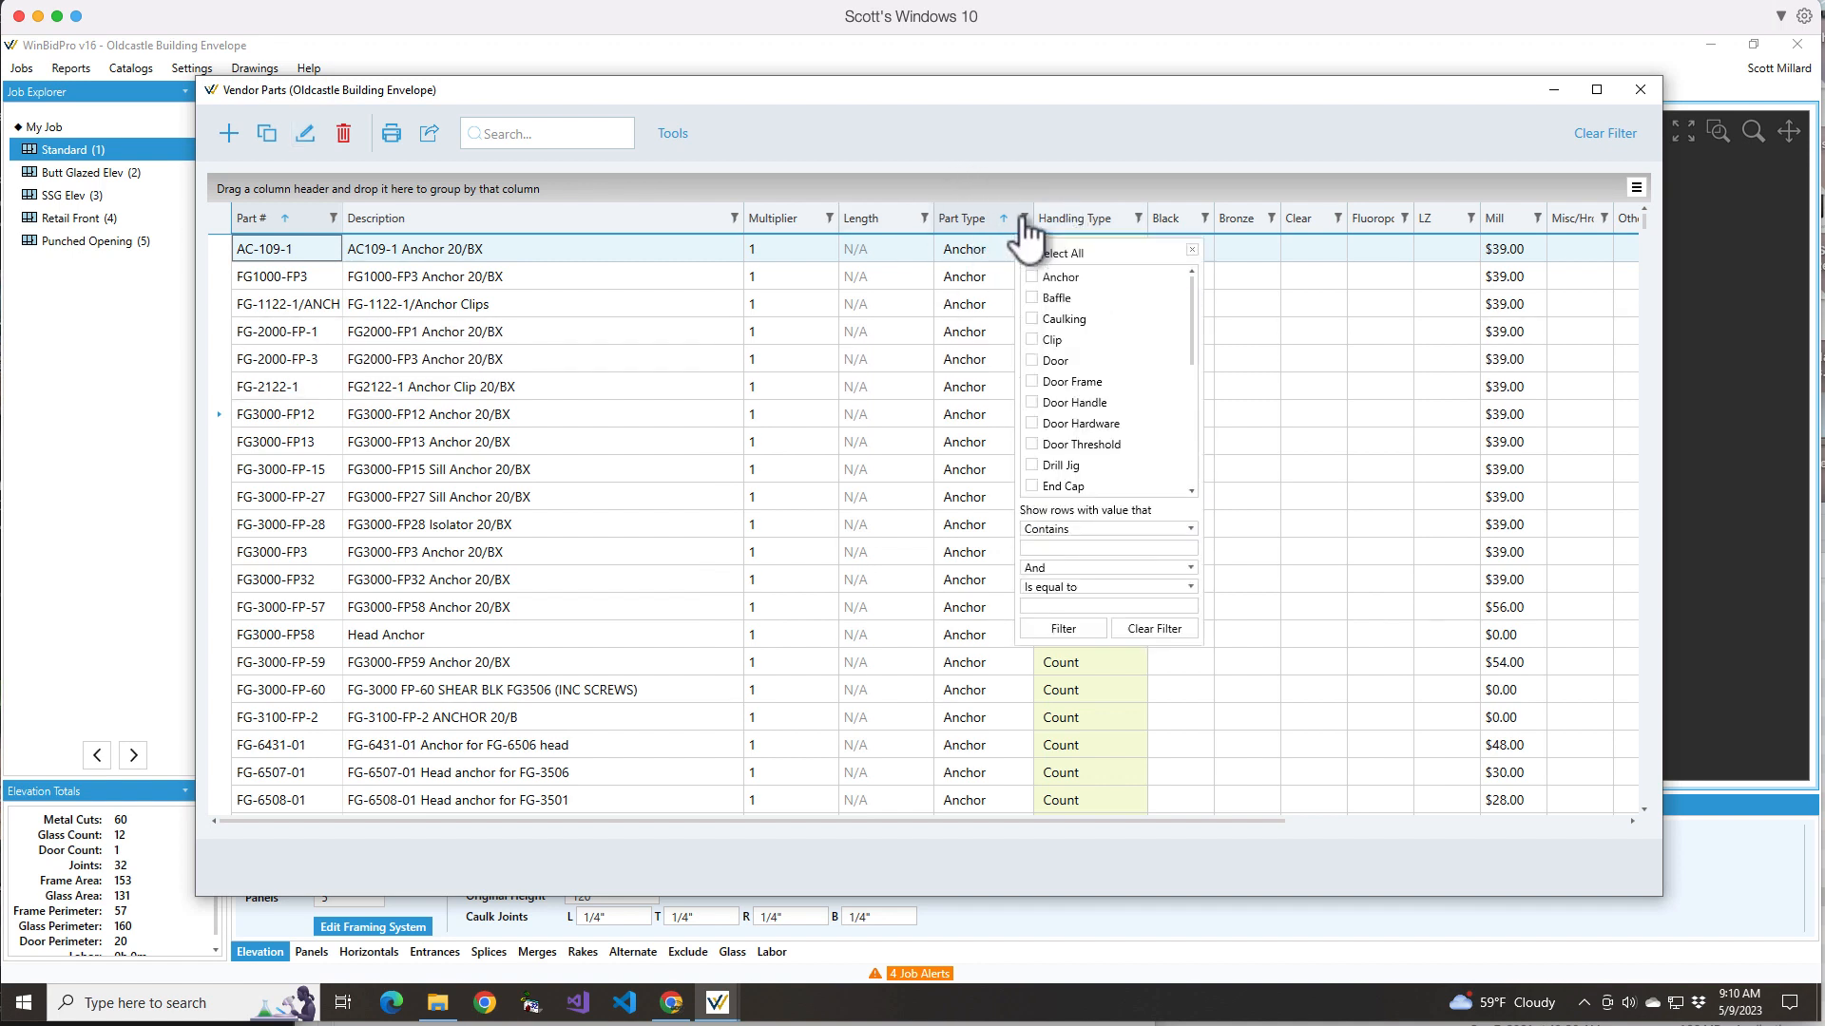
click(1029, 382)
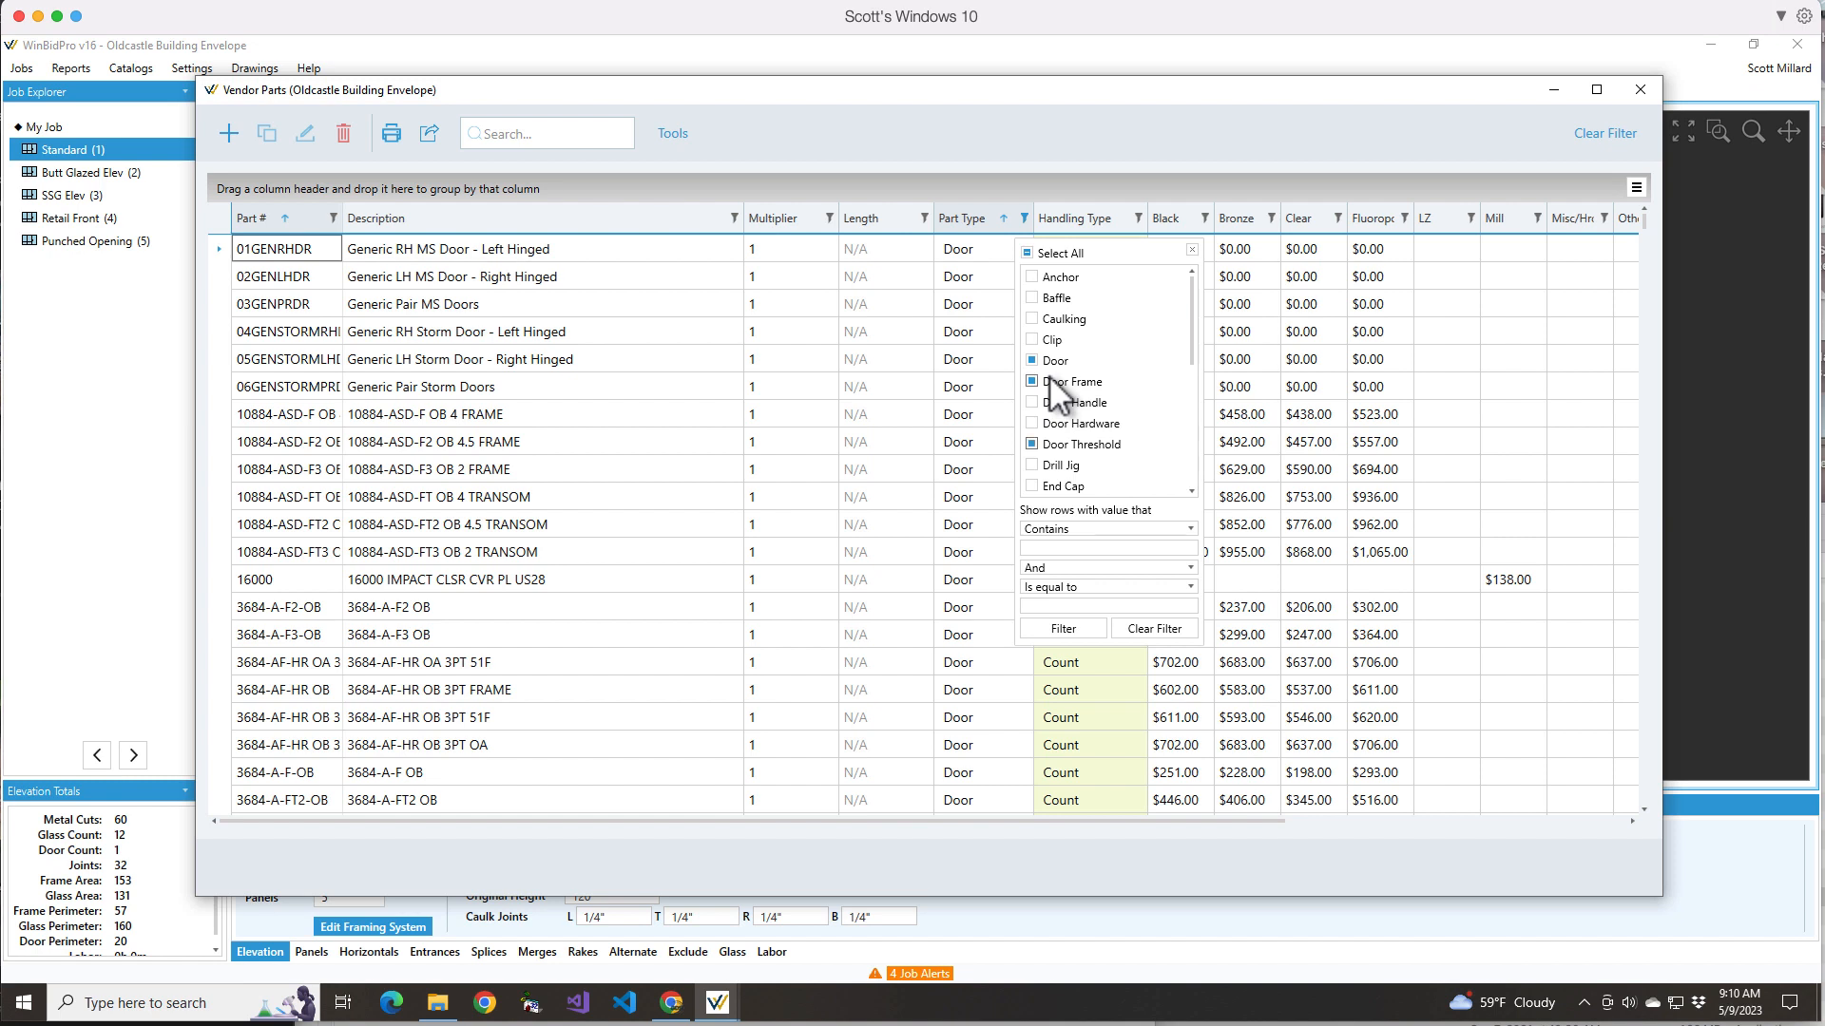
click(1073, 630)
click(790, 421)
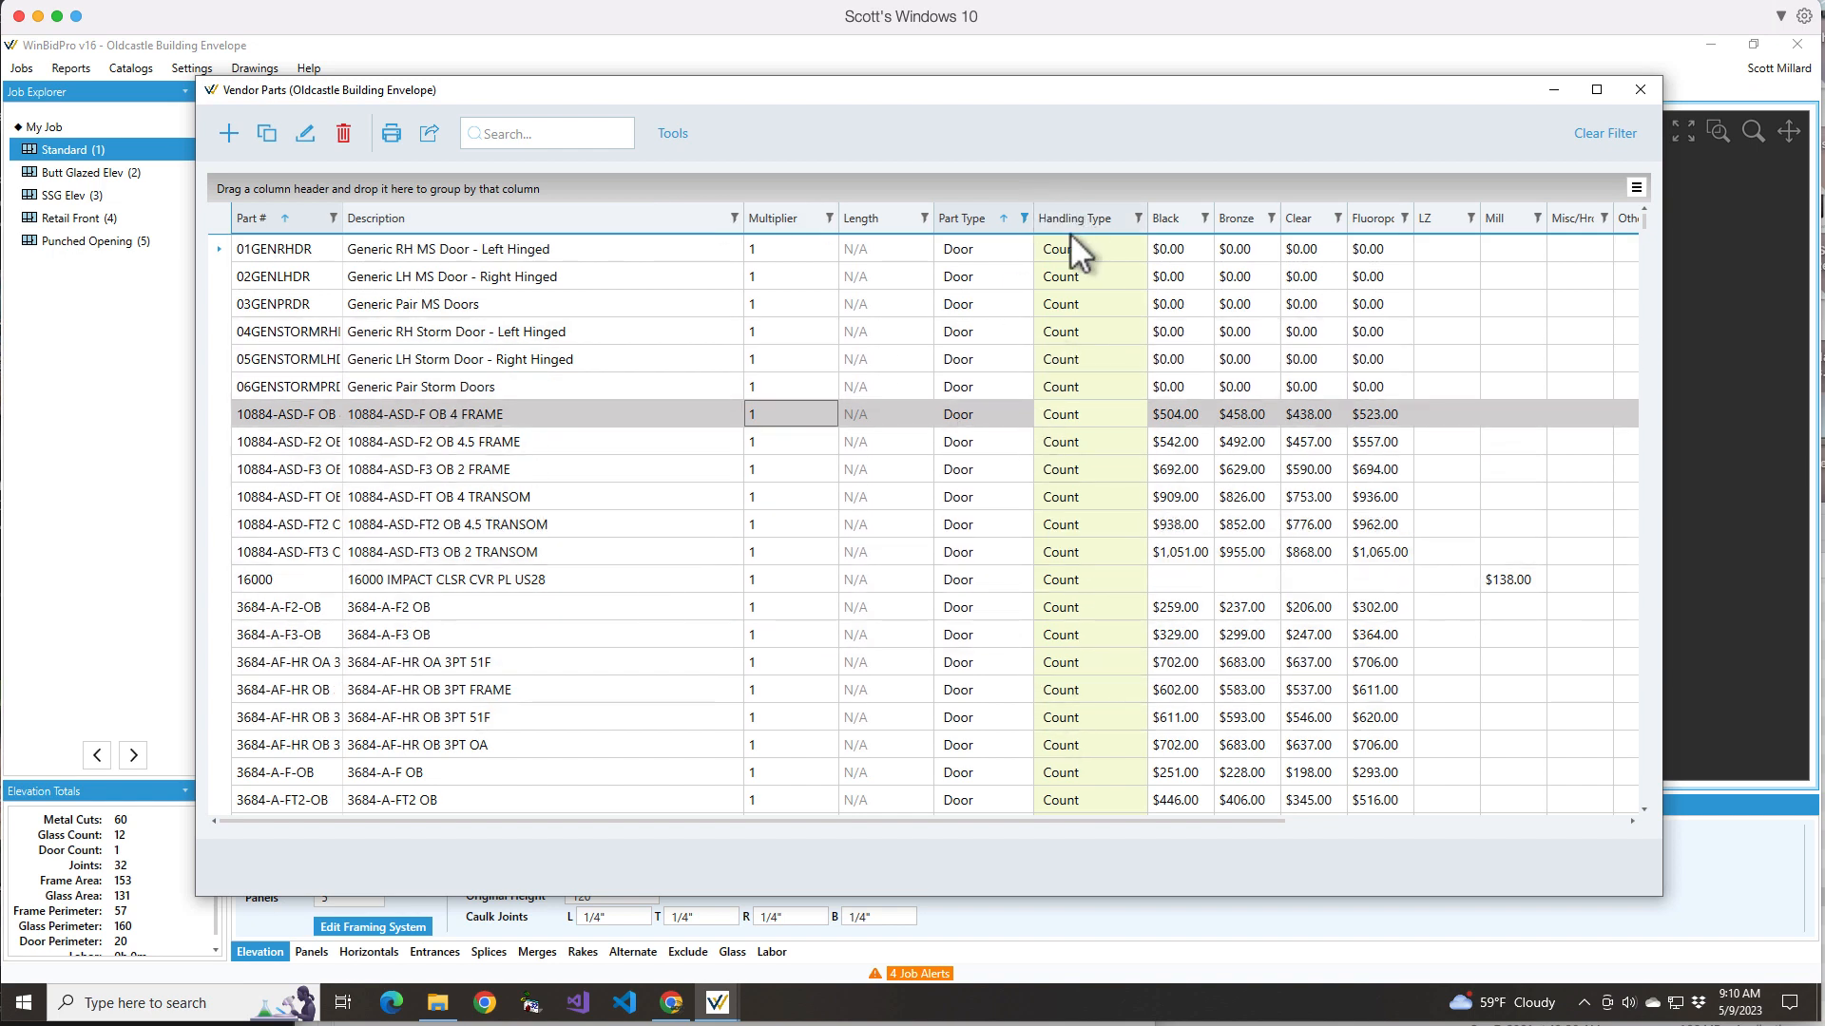
- Change the price multiplier of all the filtered door parts to .85 and save it
click(686, 135)
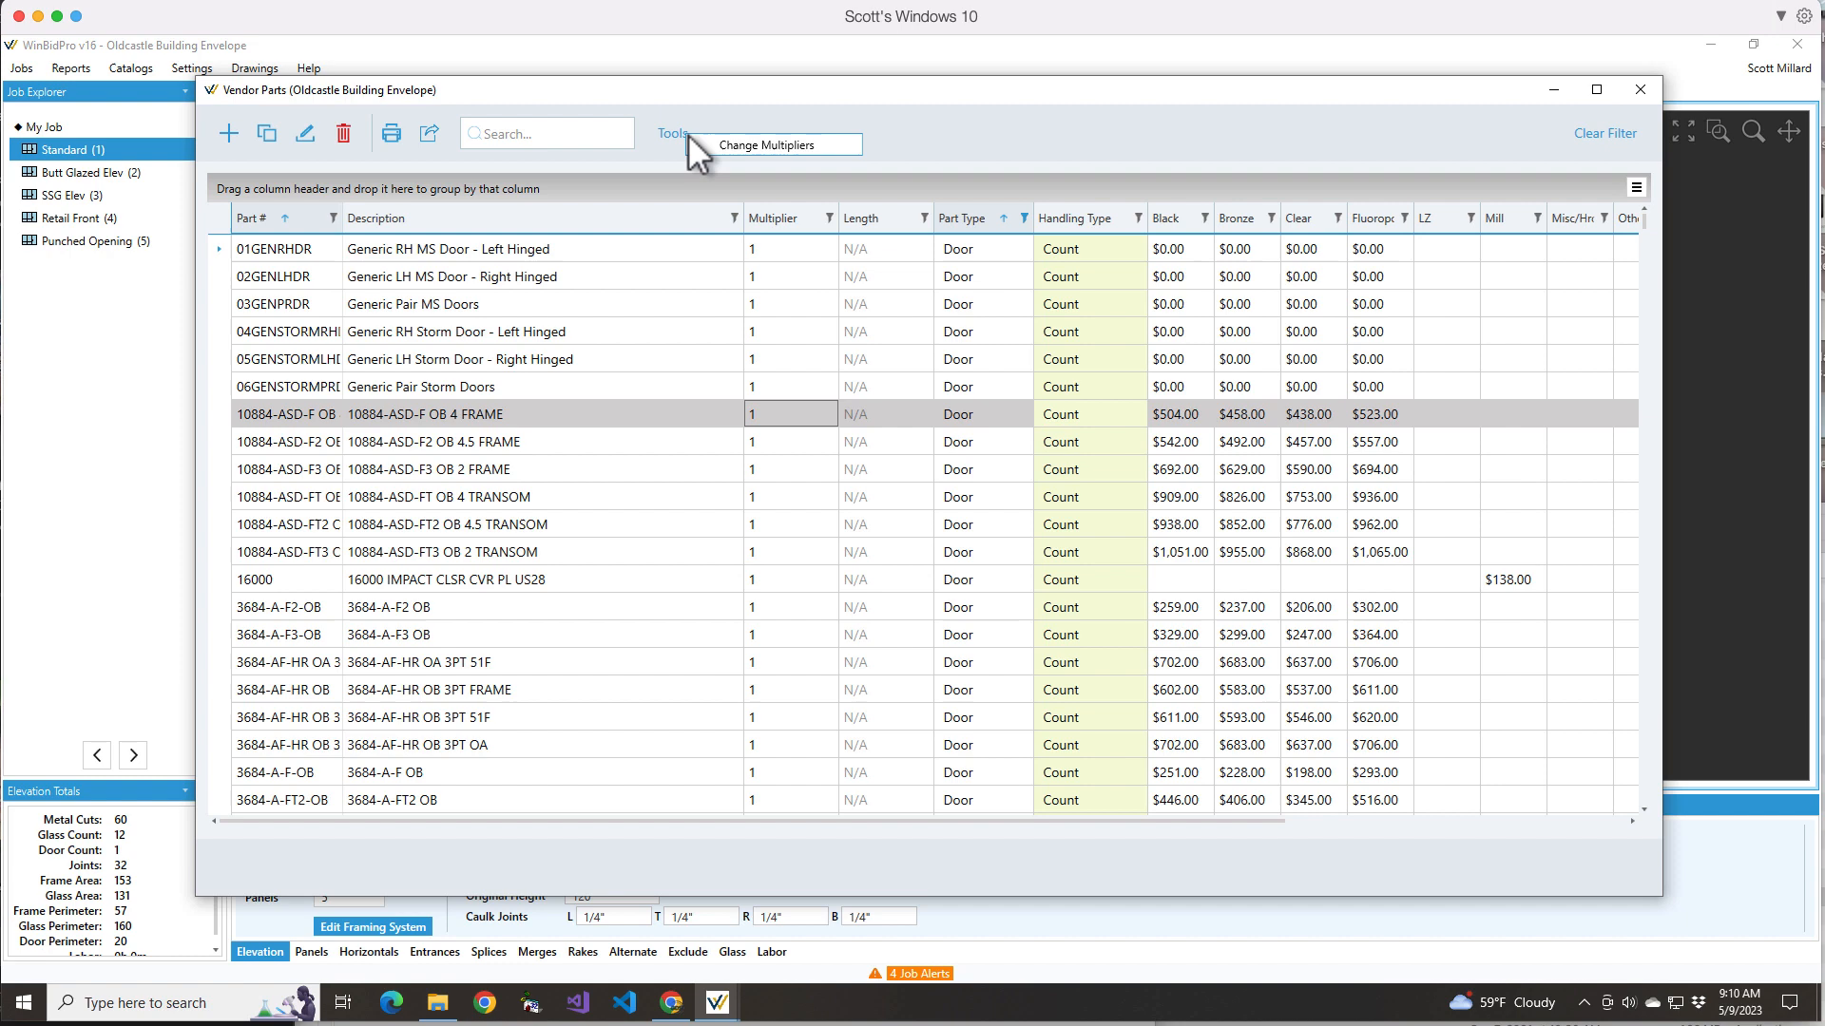
click(767, 143)
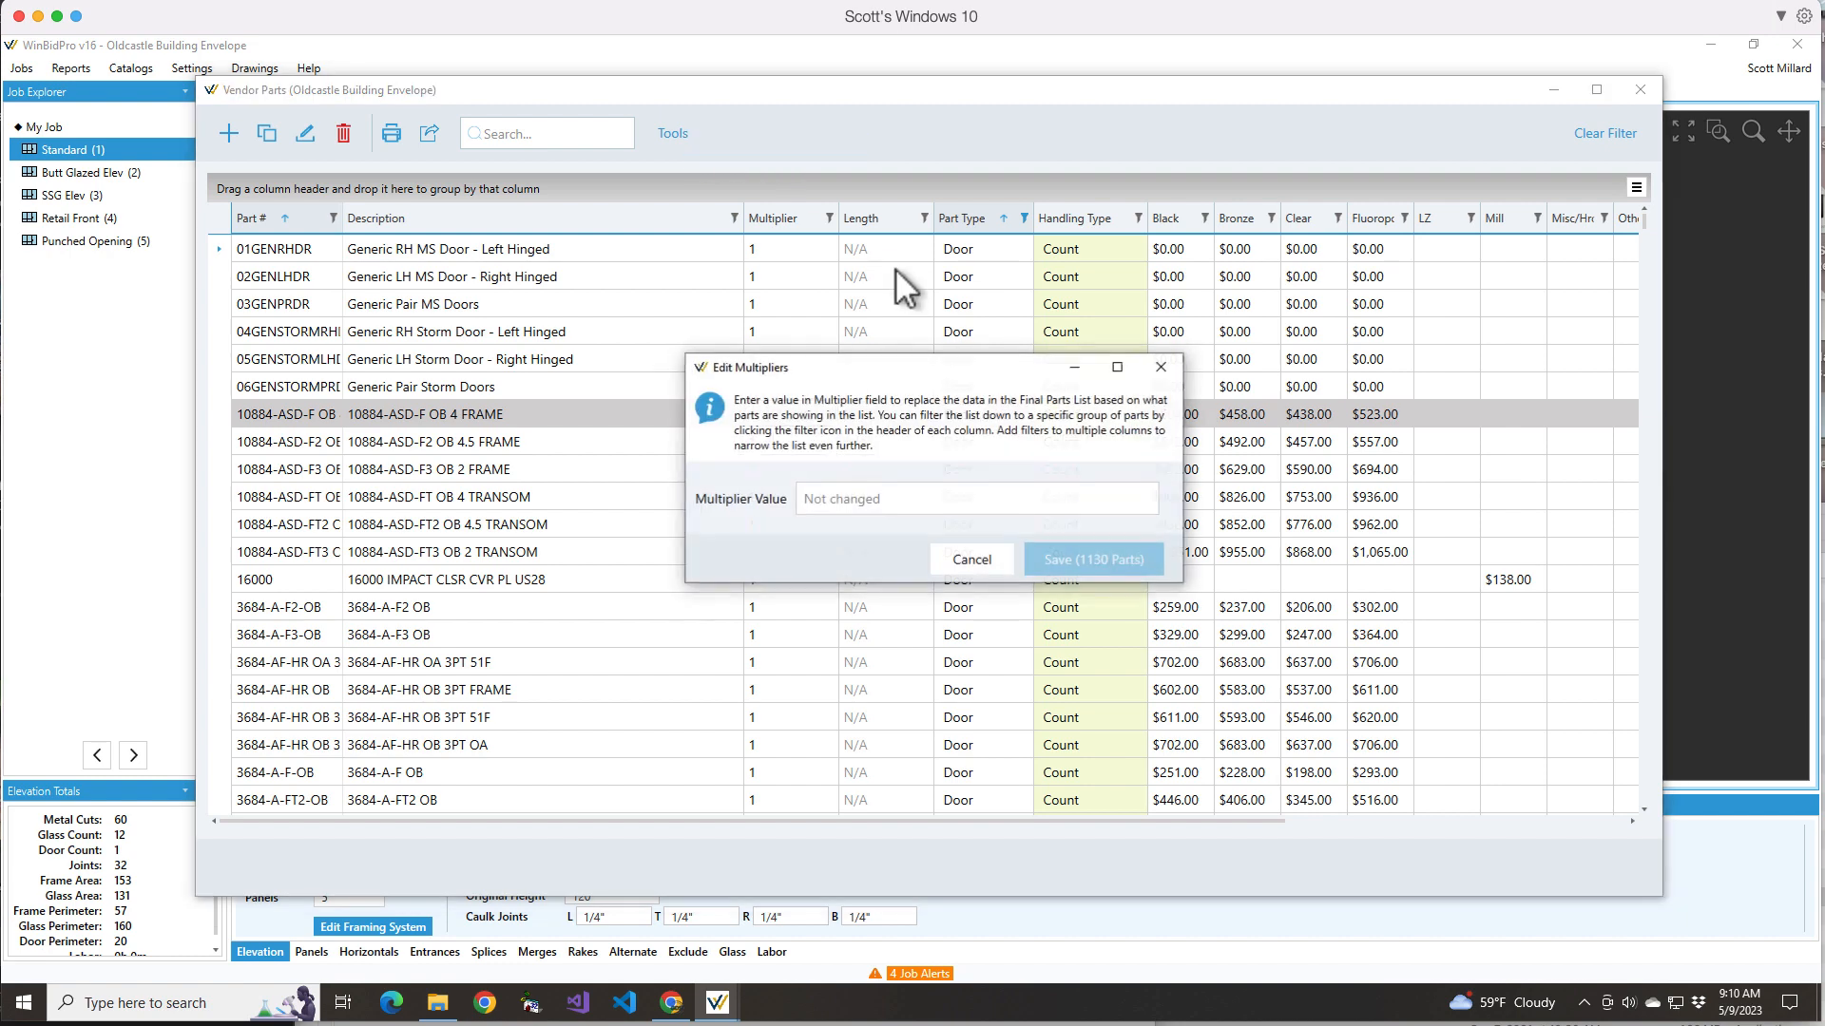
click(865, 496)
text(.)
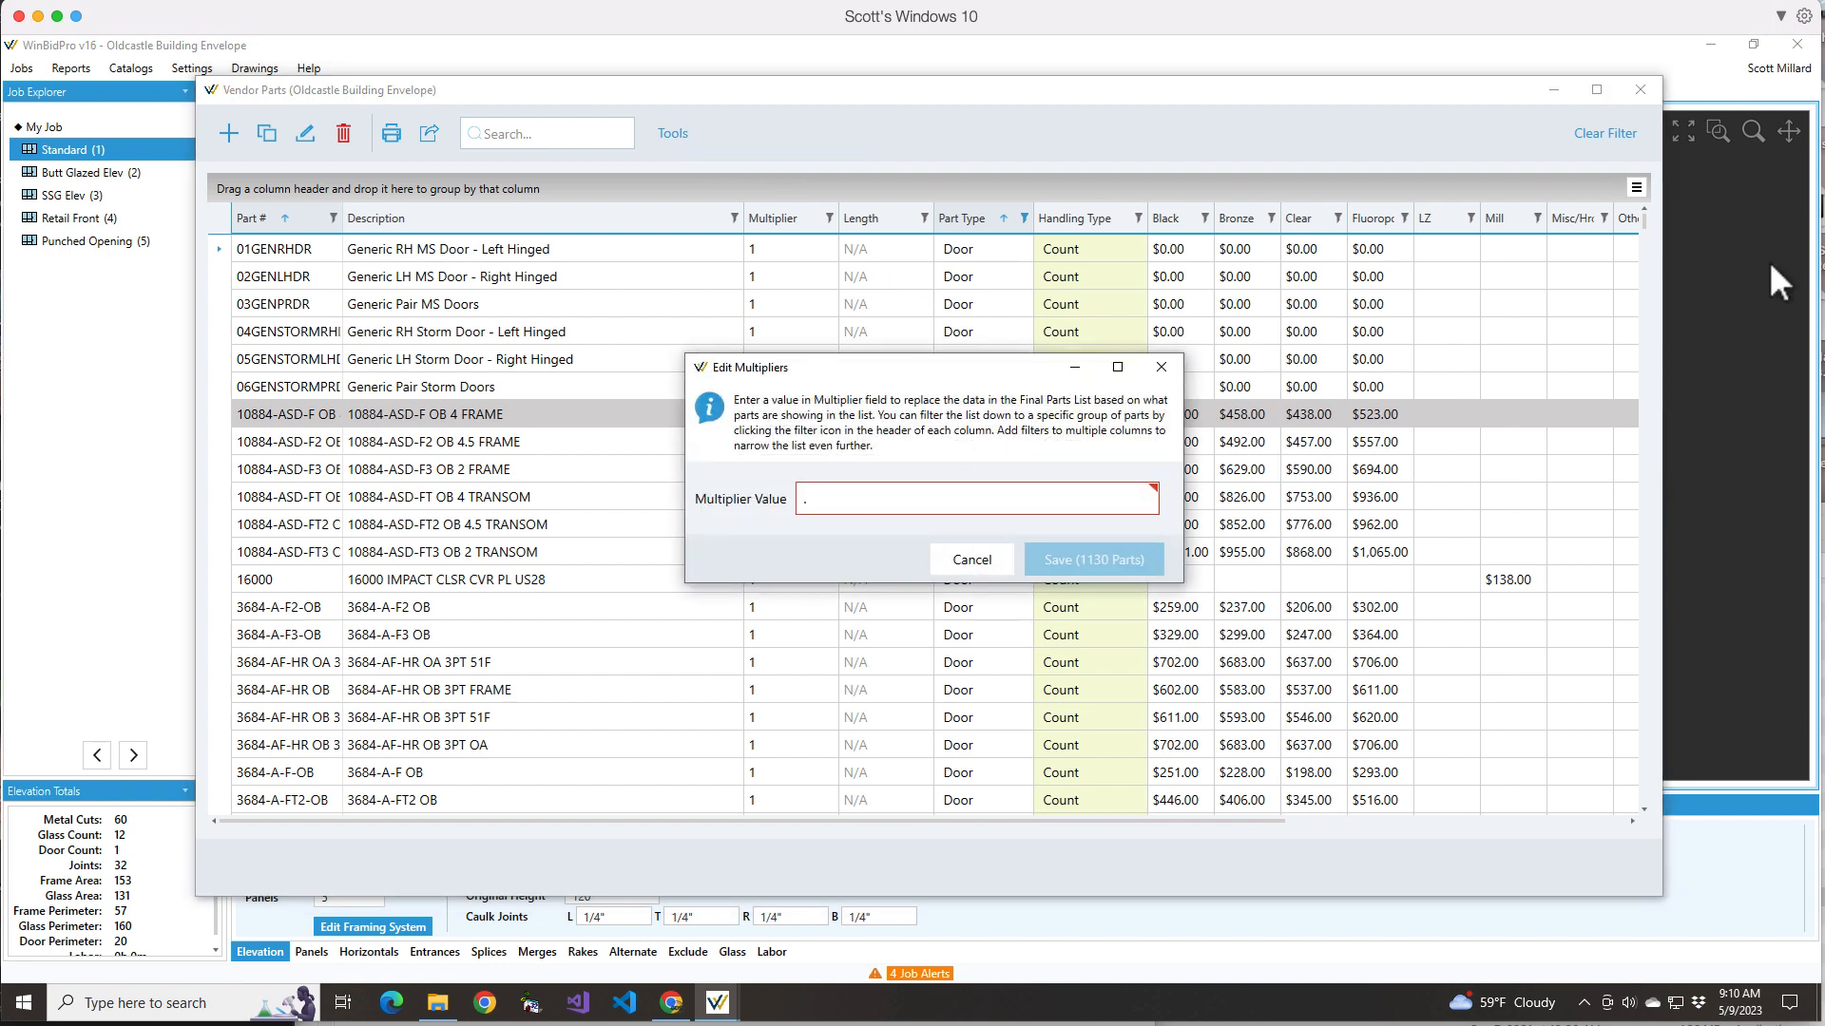
text(85)
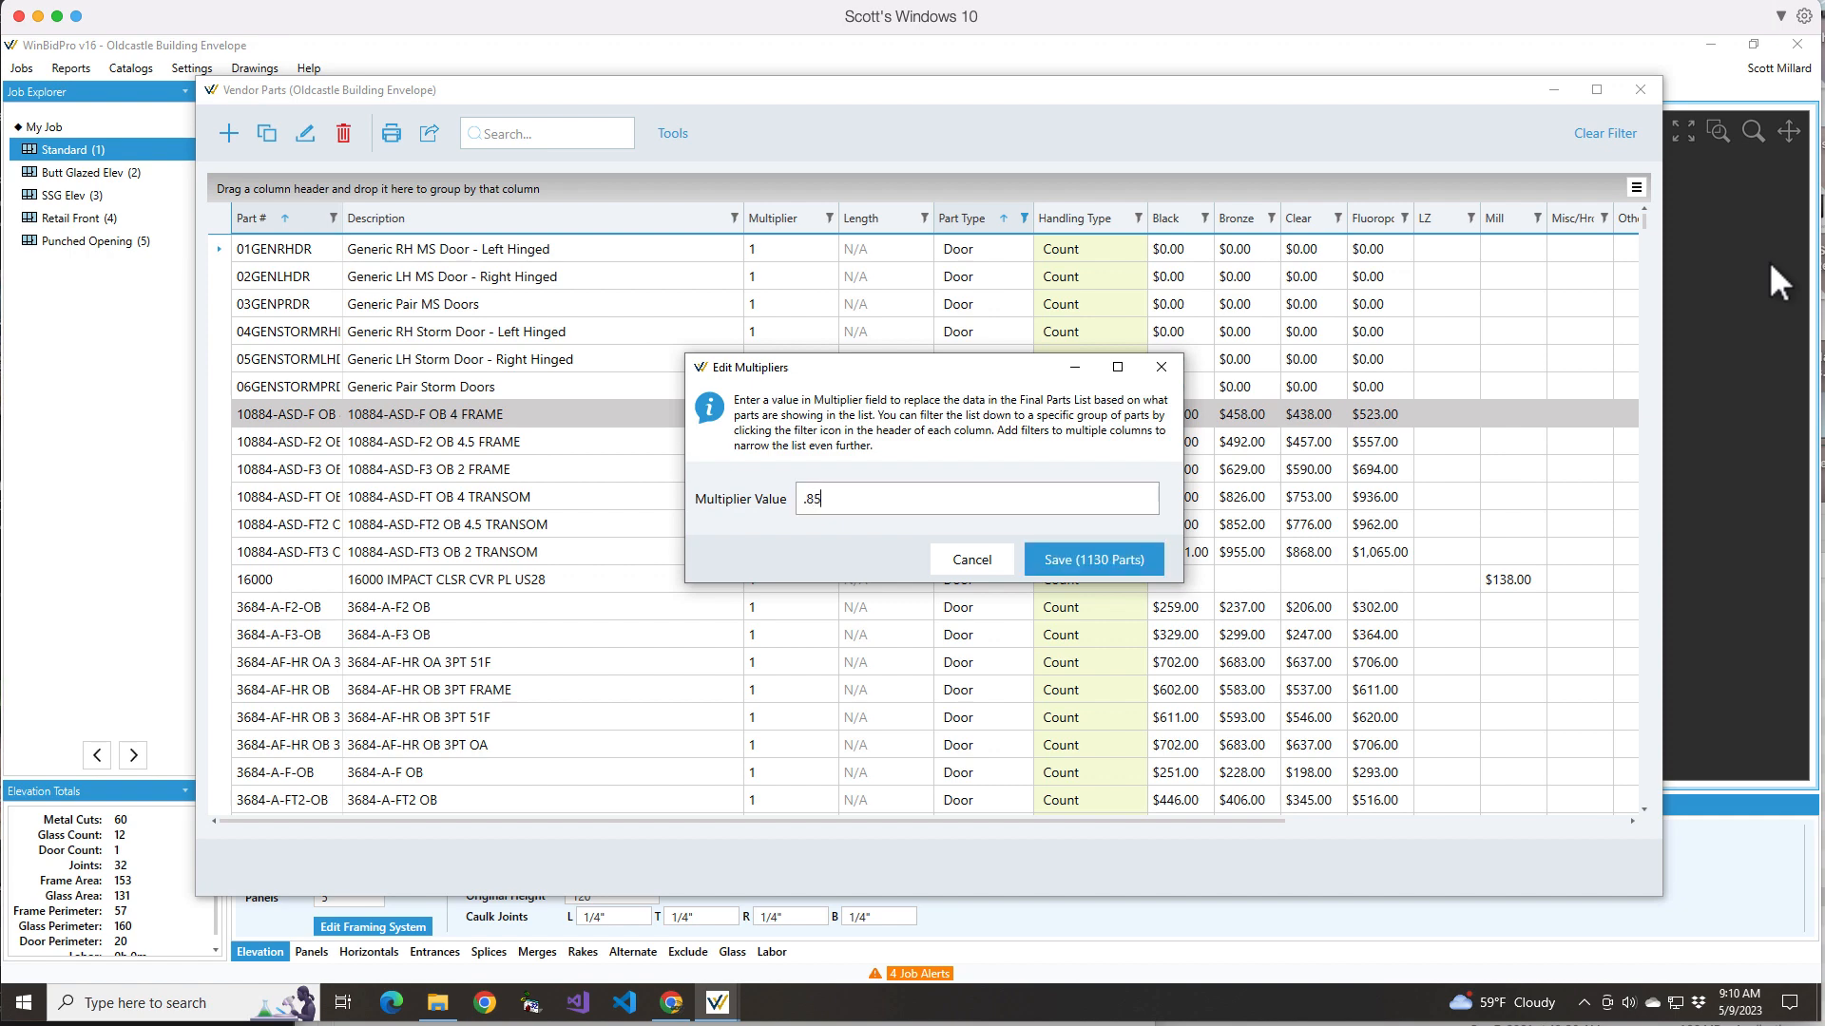
click(1064, 561)
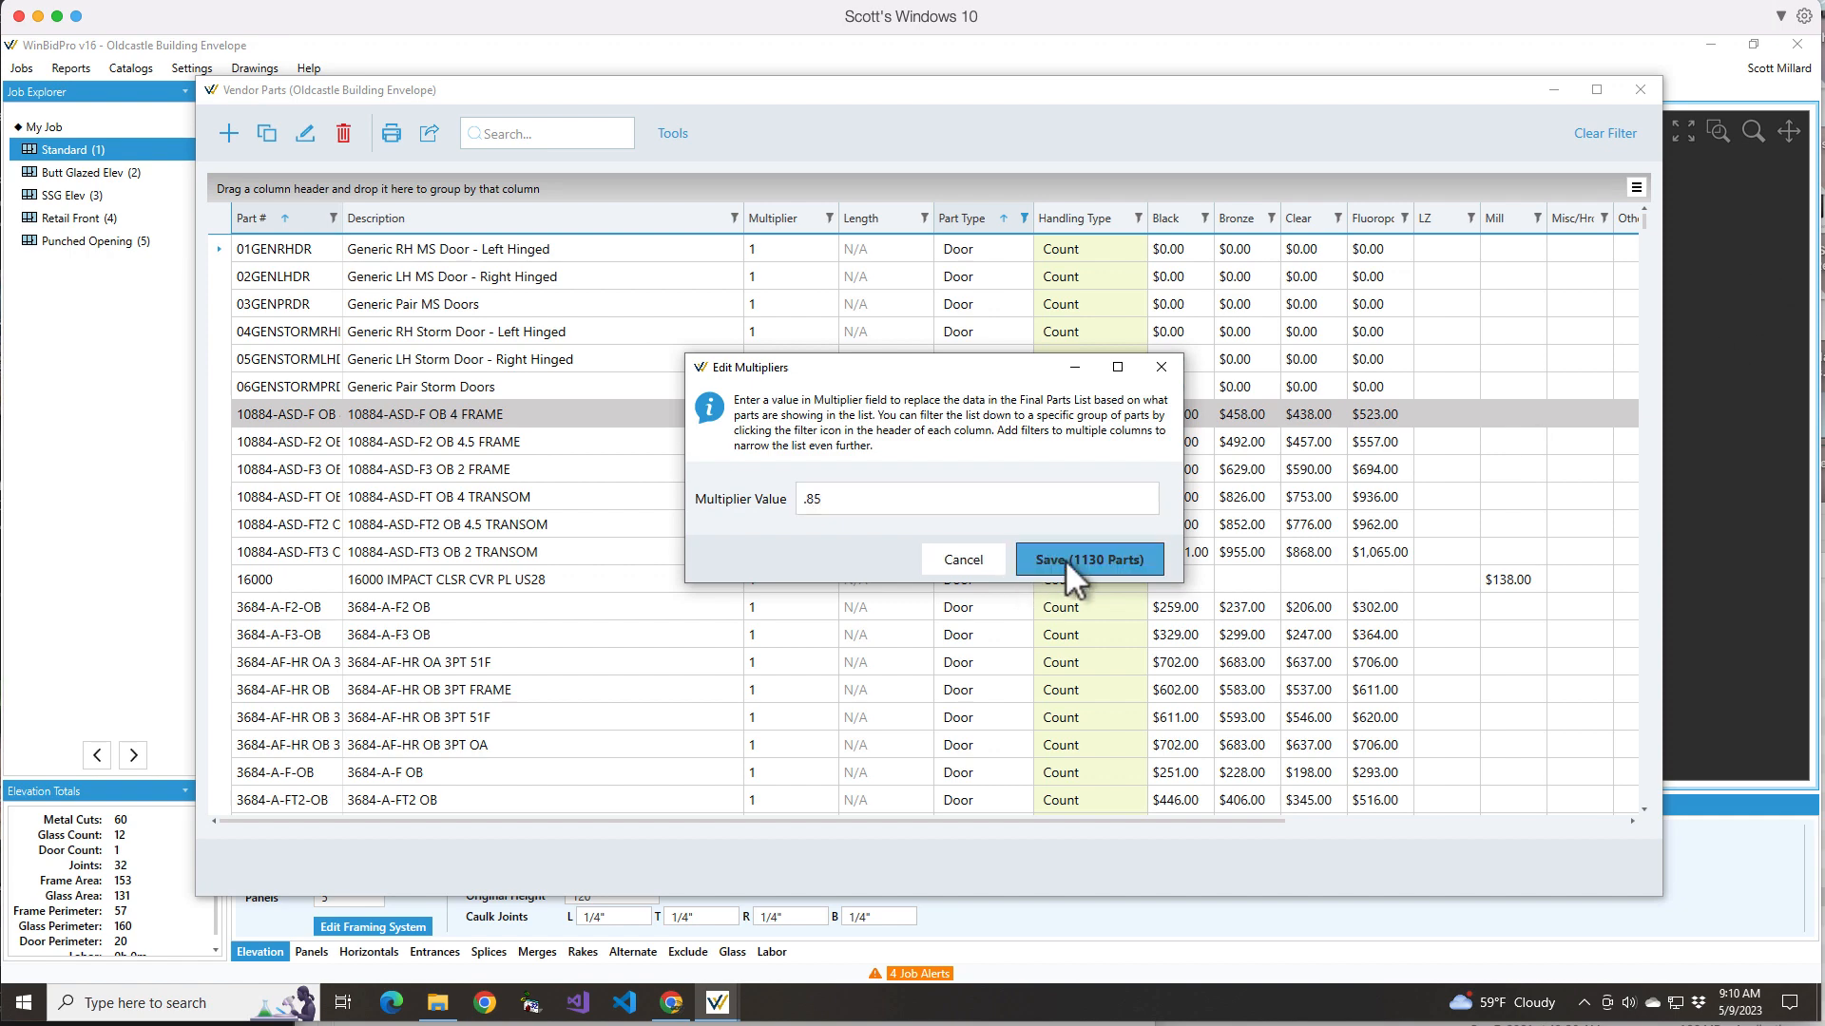
- Save the .85 multiplier for the door parts, and change the part type filter to show only Extrusion and Stock
click(1115, 560)
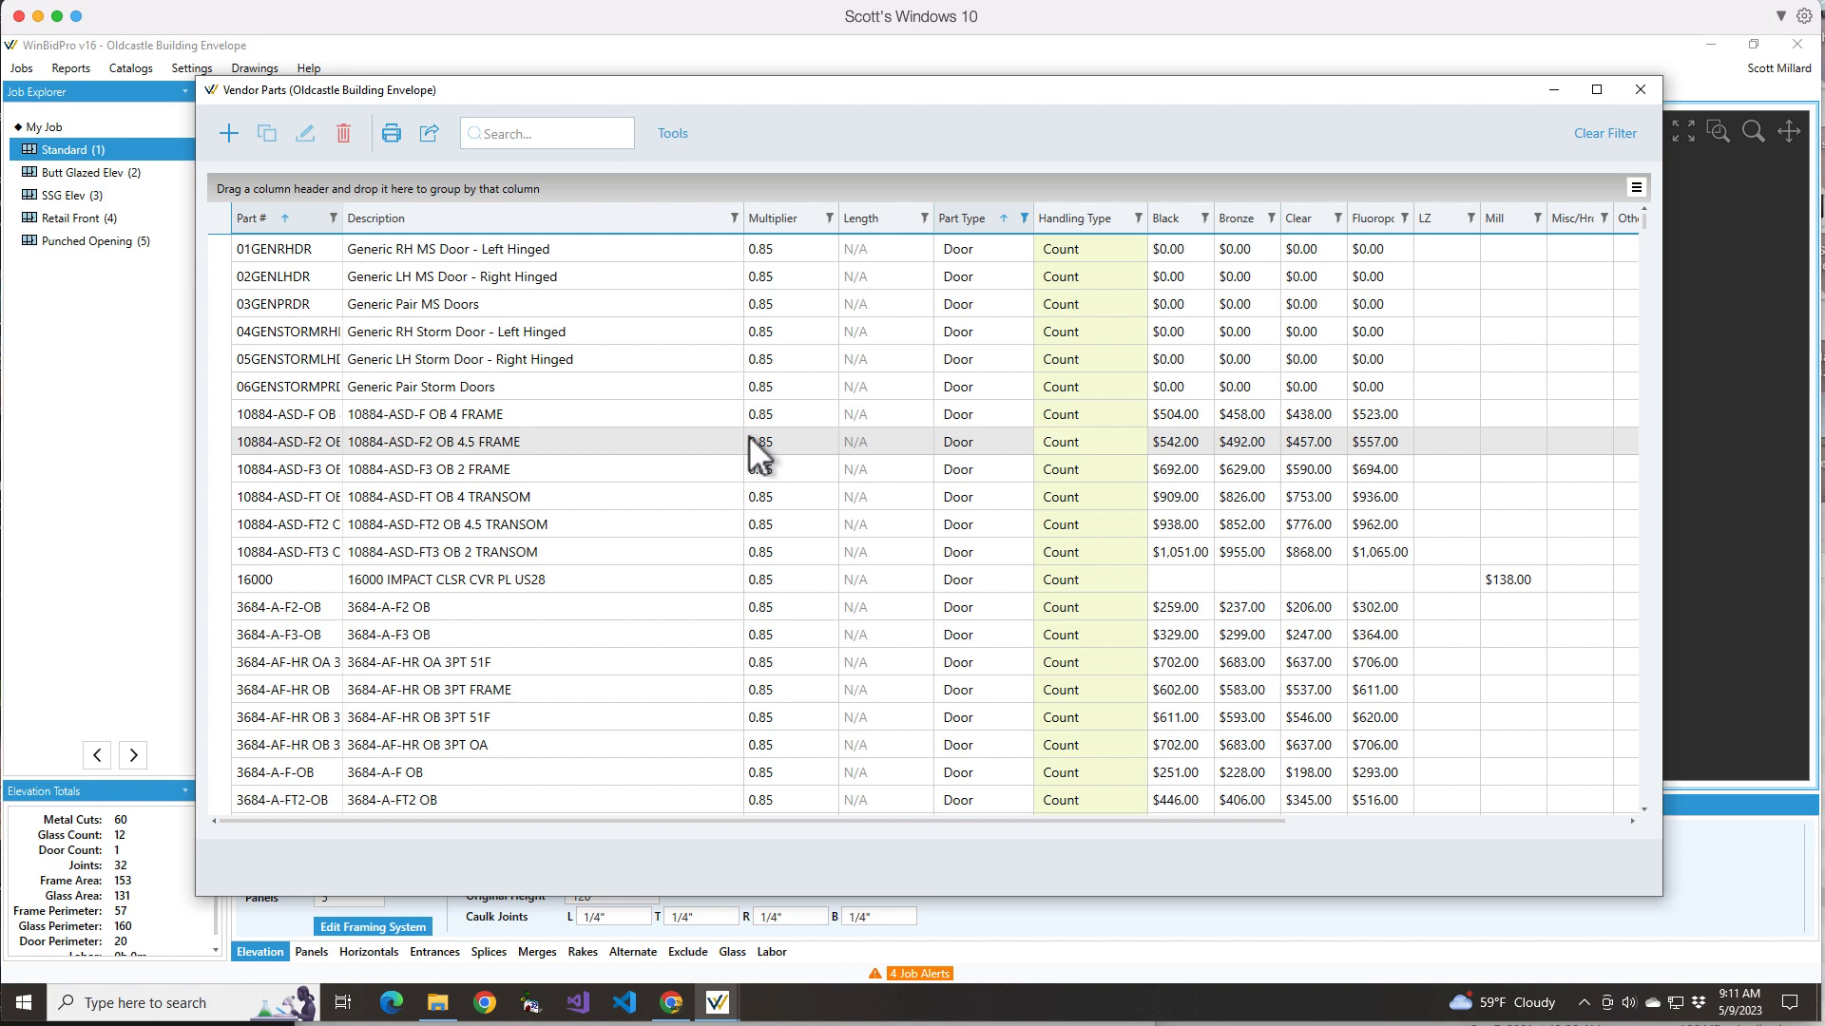
click(1023, 219)
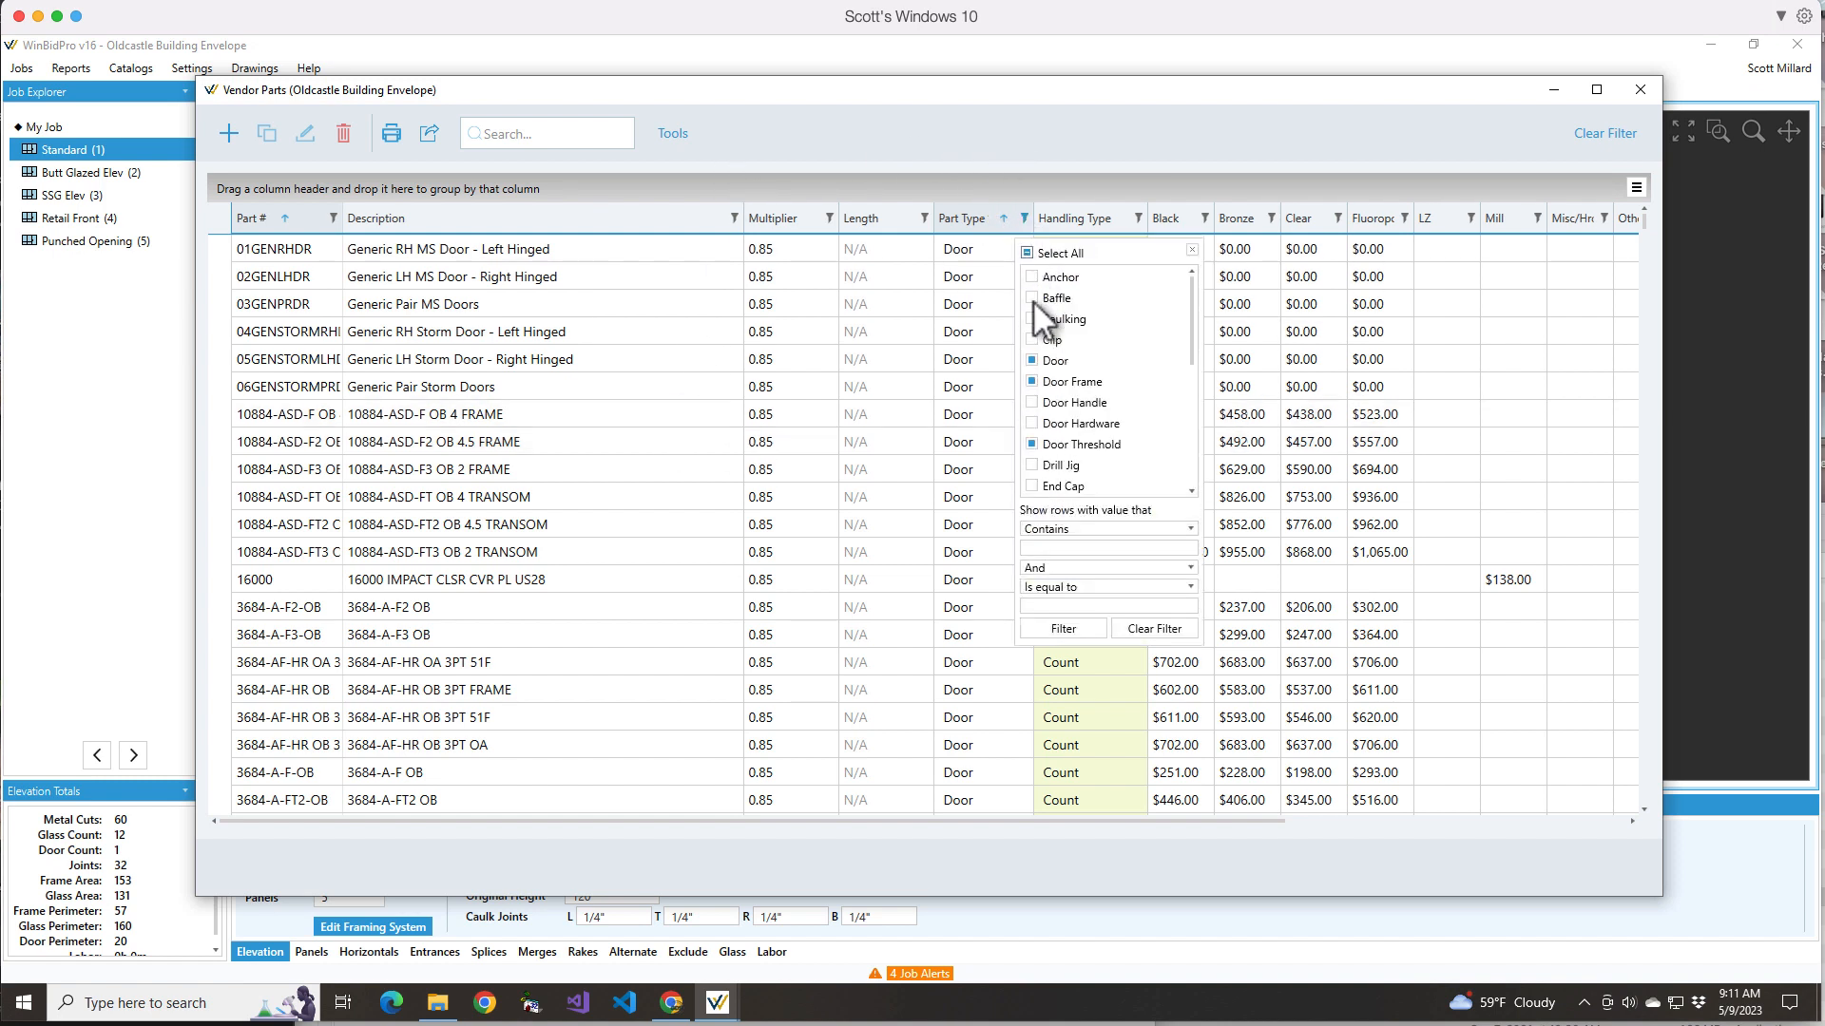
click(1031, 360)
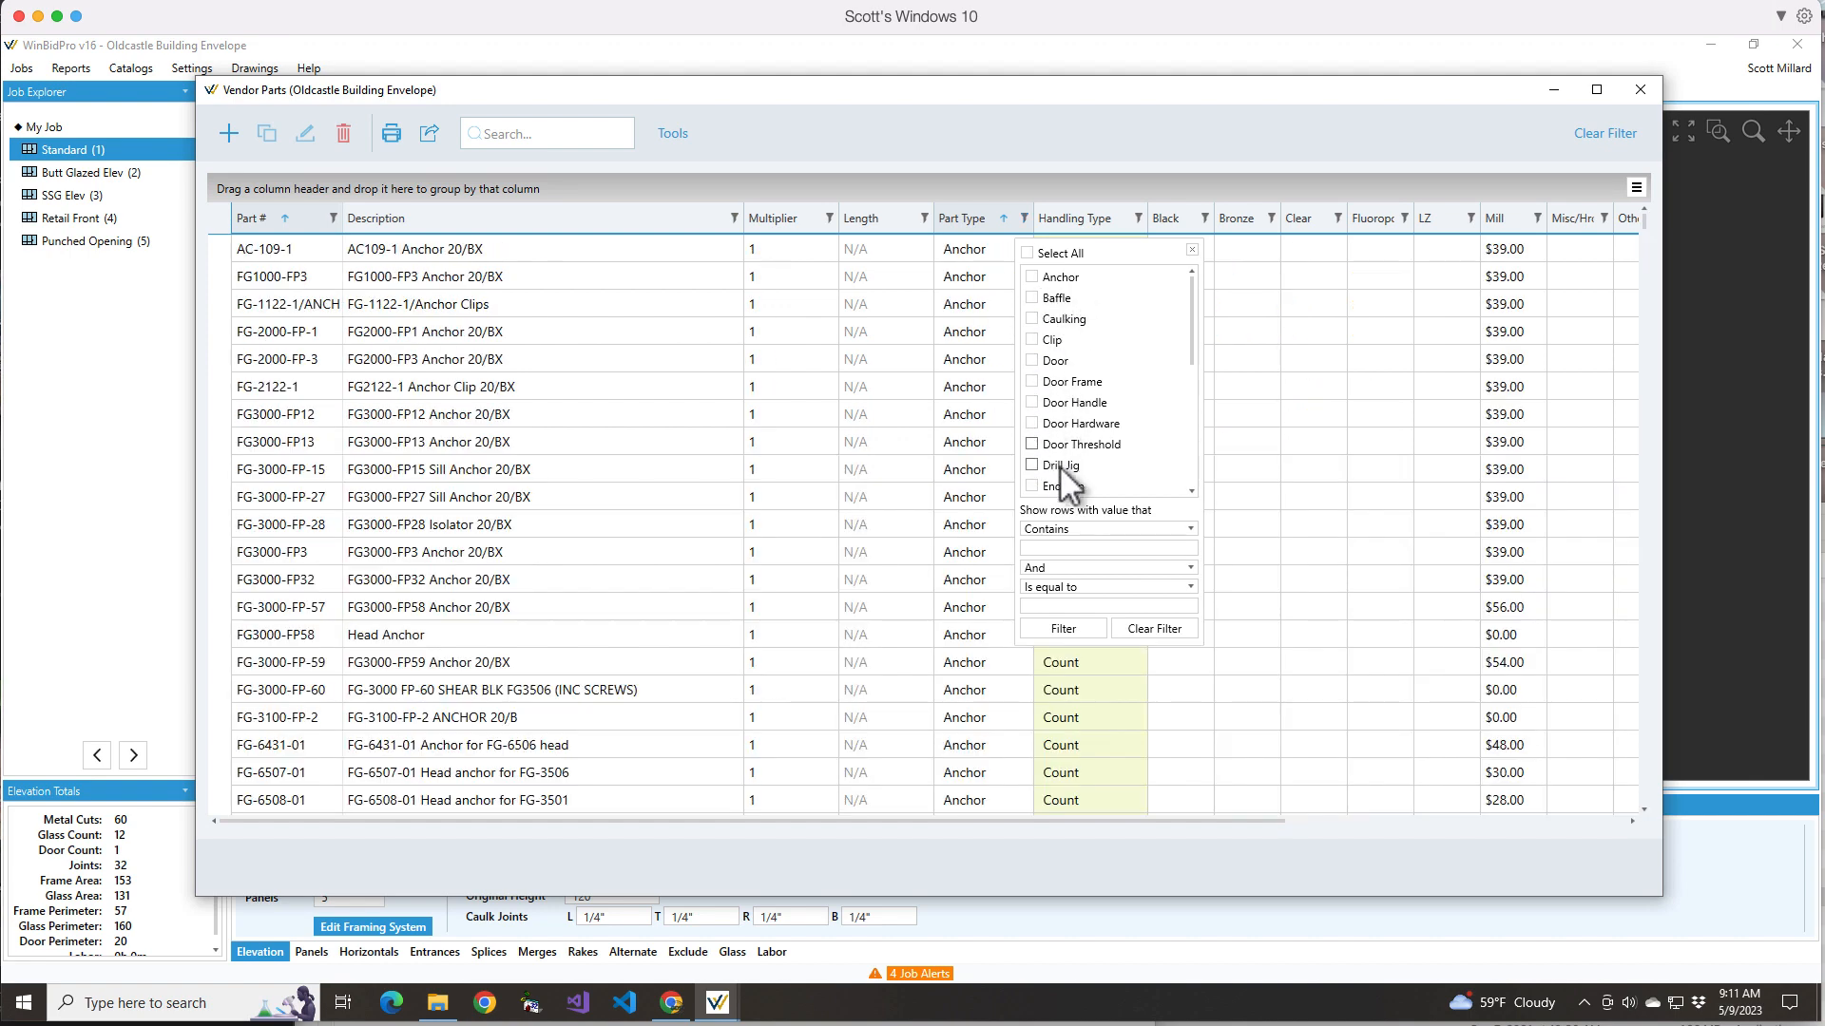
scroll(1061, 464, down, 3)
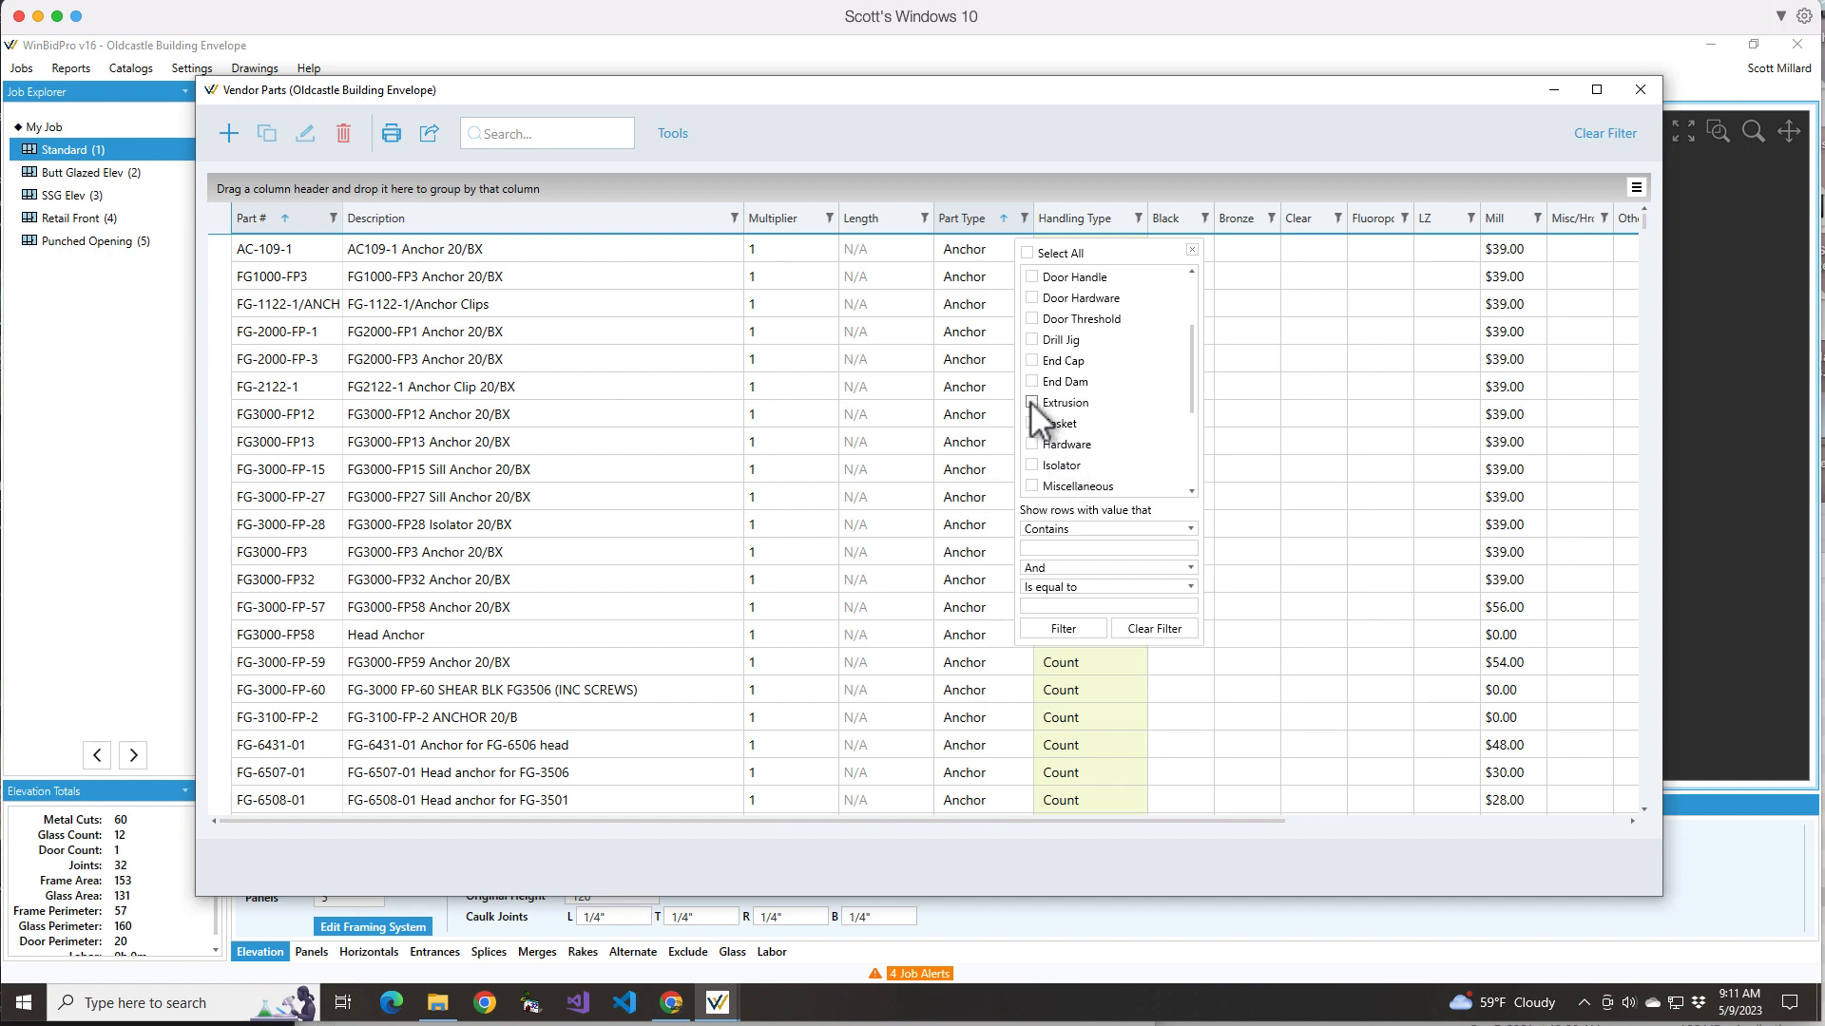
click(1108, 405)
scroll(1107, 401, down, 3)
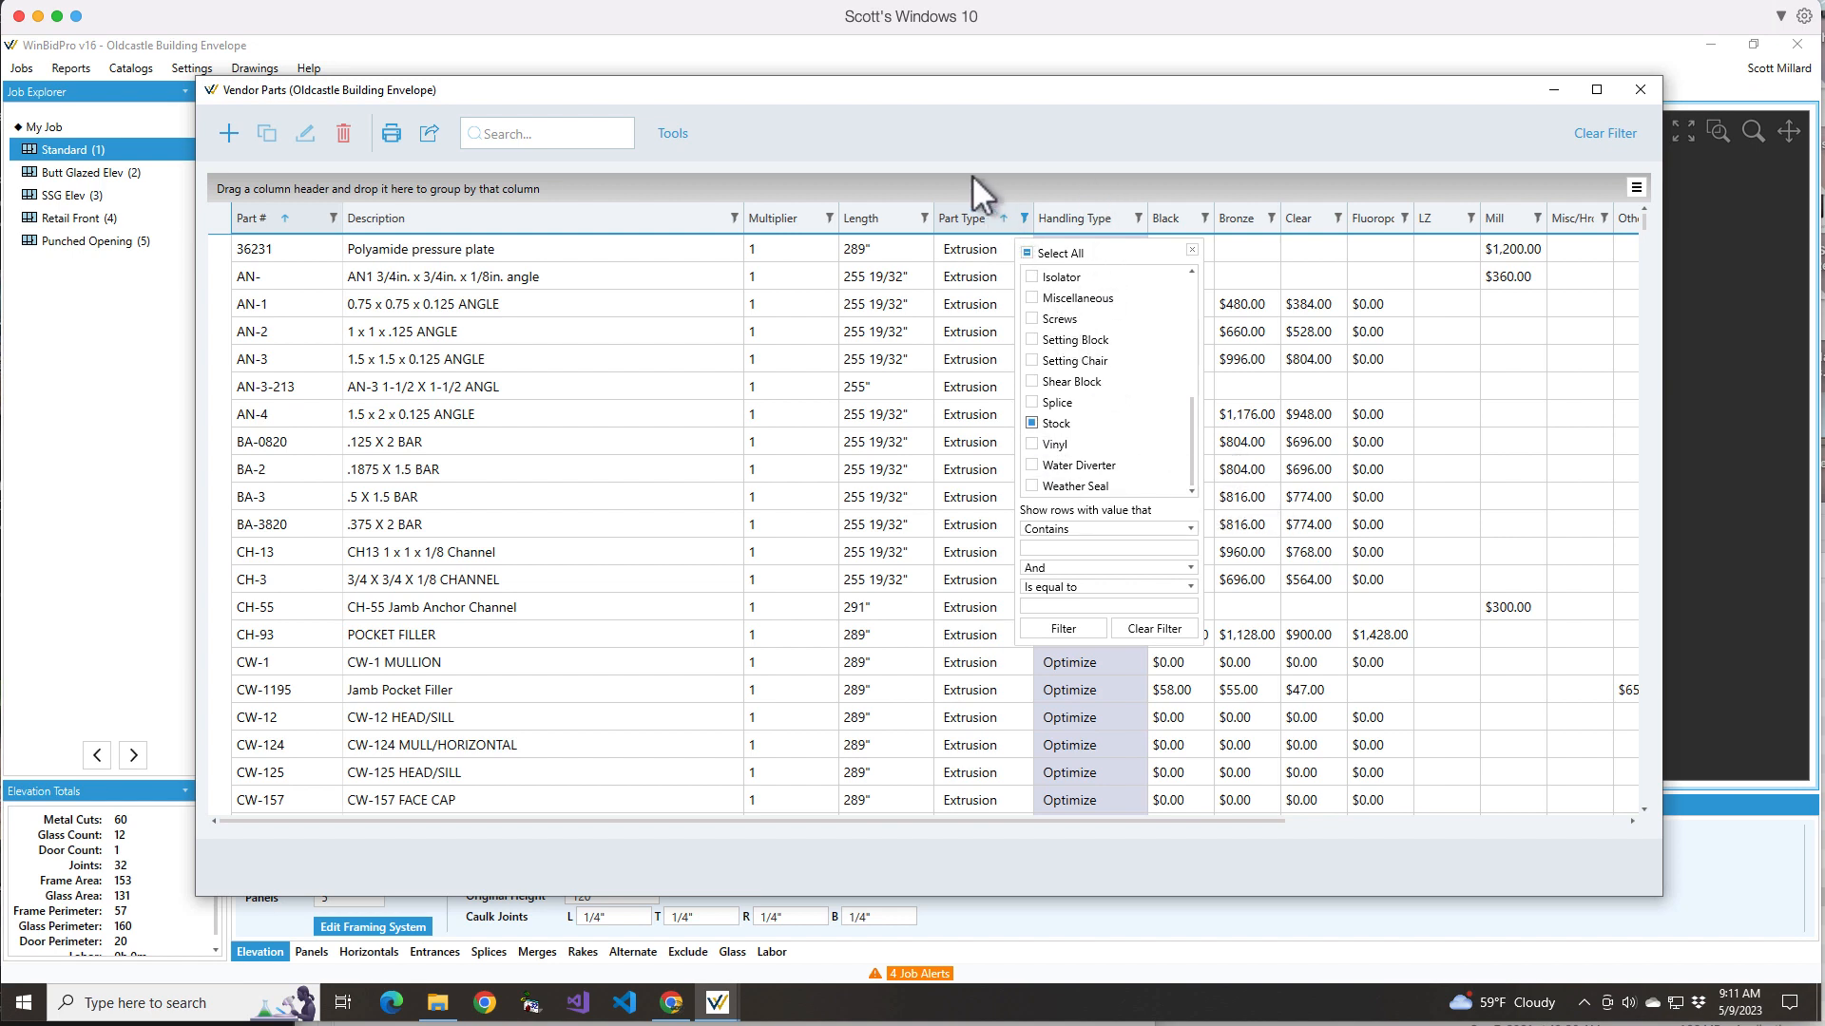
click(693, 677)
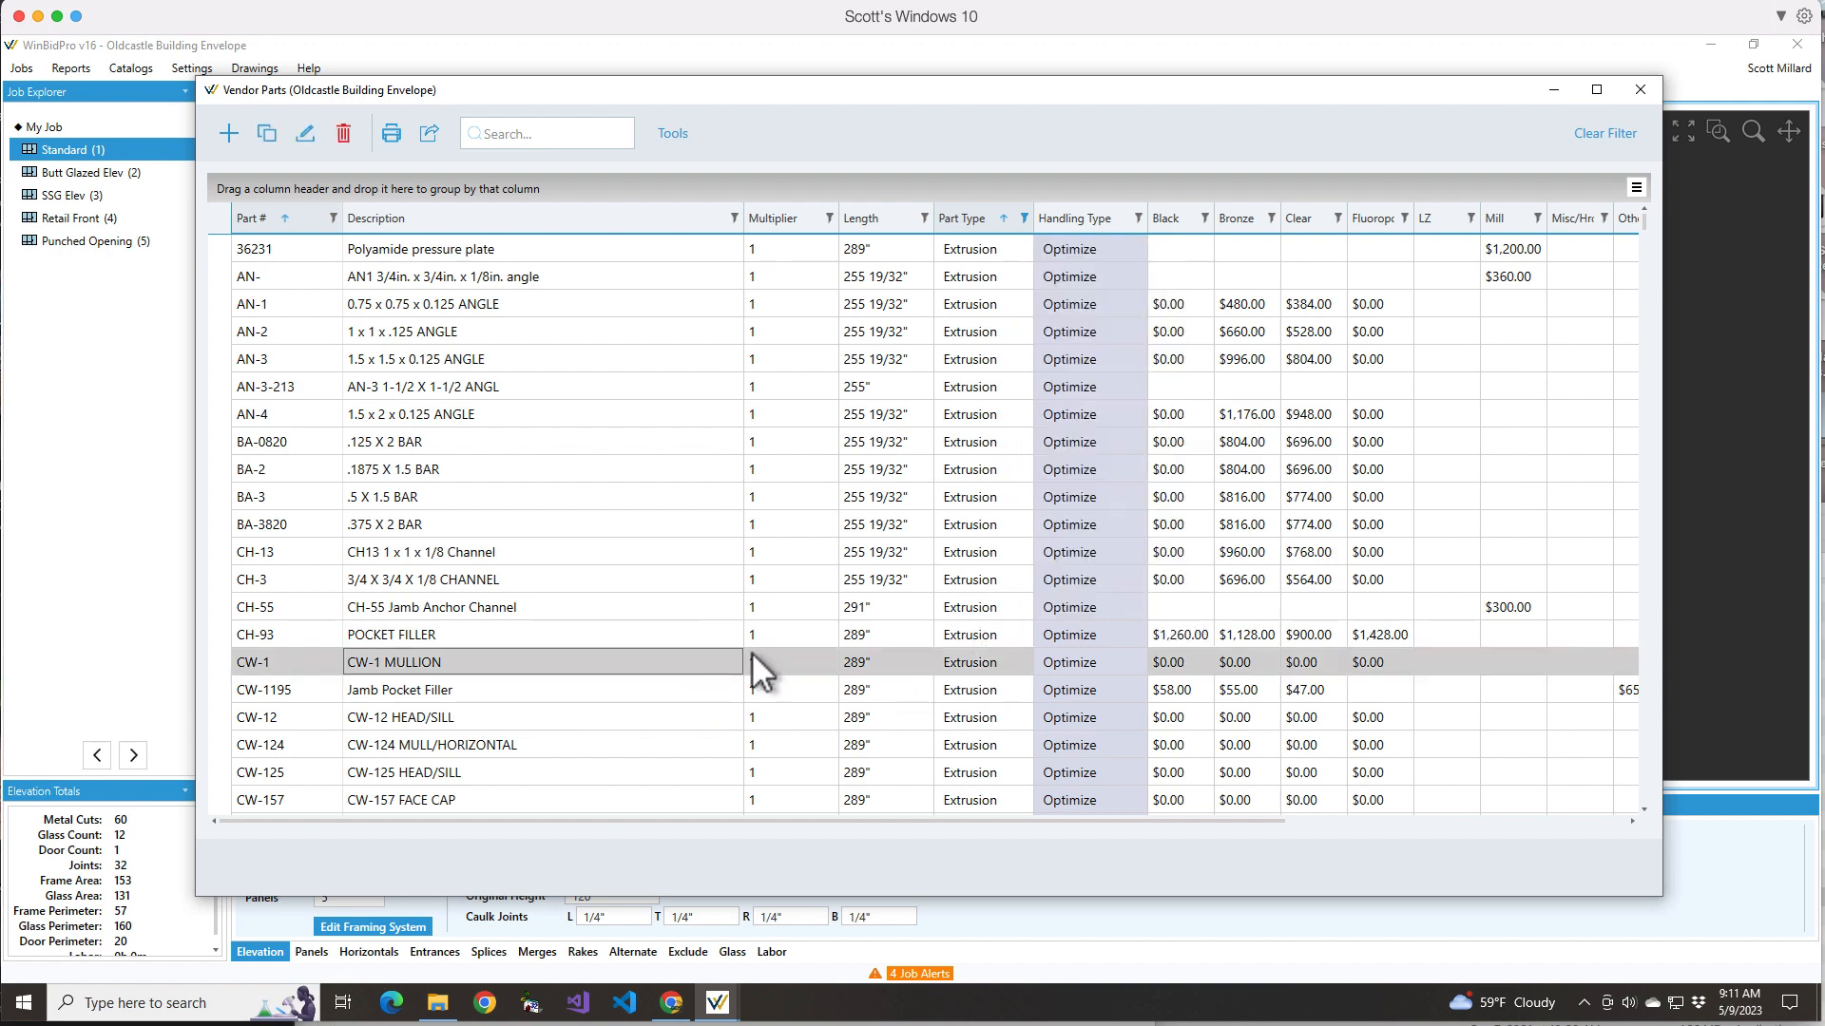
- Change the price multiplier of all the filtered extrusion and stock parts to .80 and save it
scroll(989, 424, down, 5)
scroll(960, 477, down, 3)
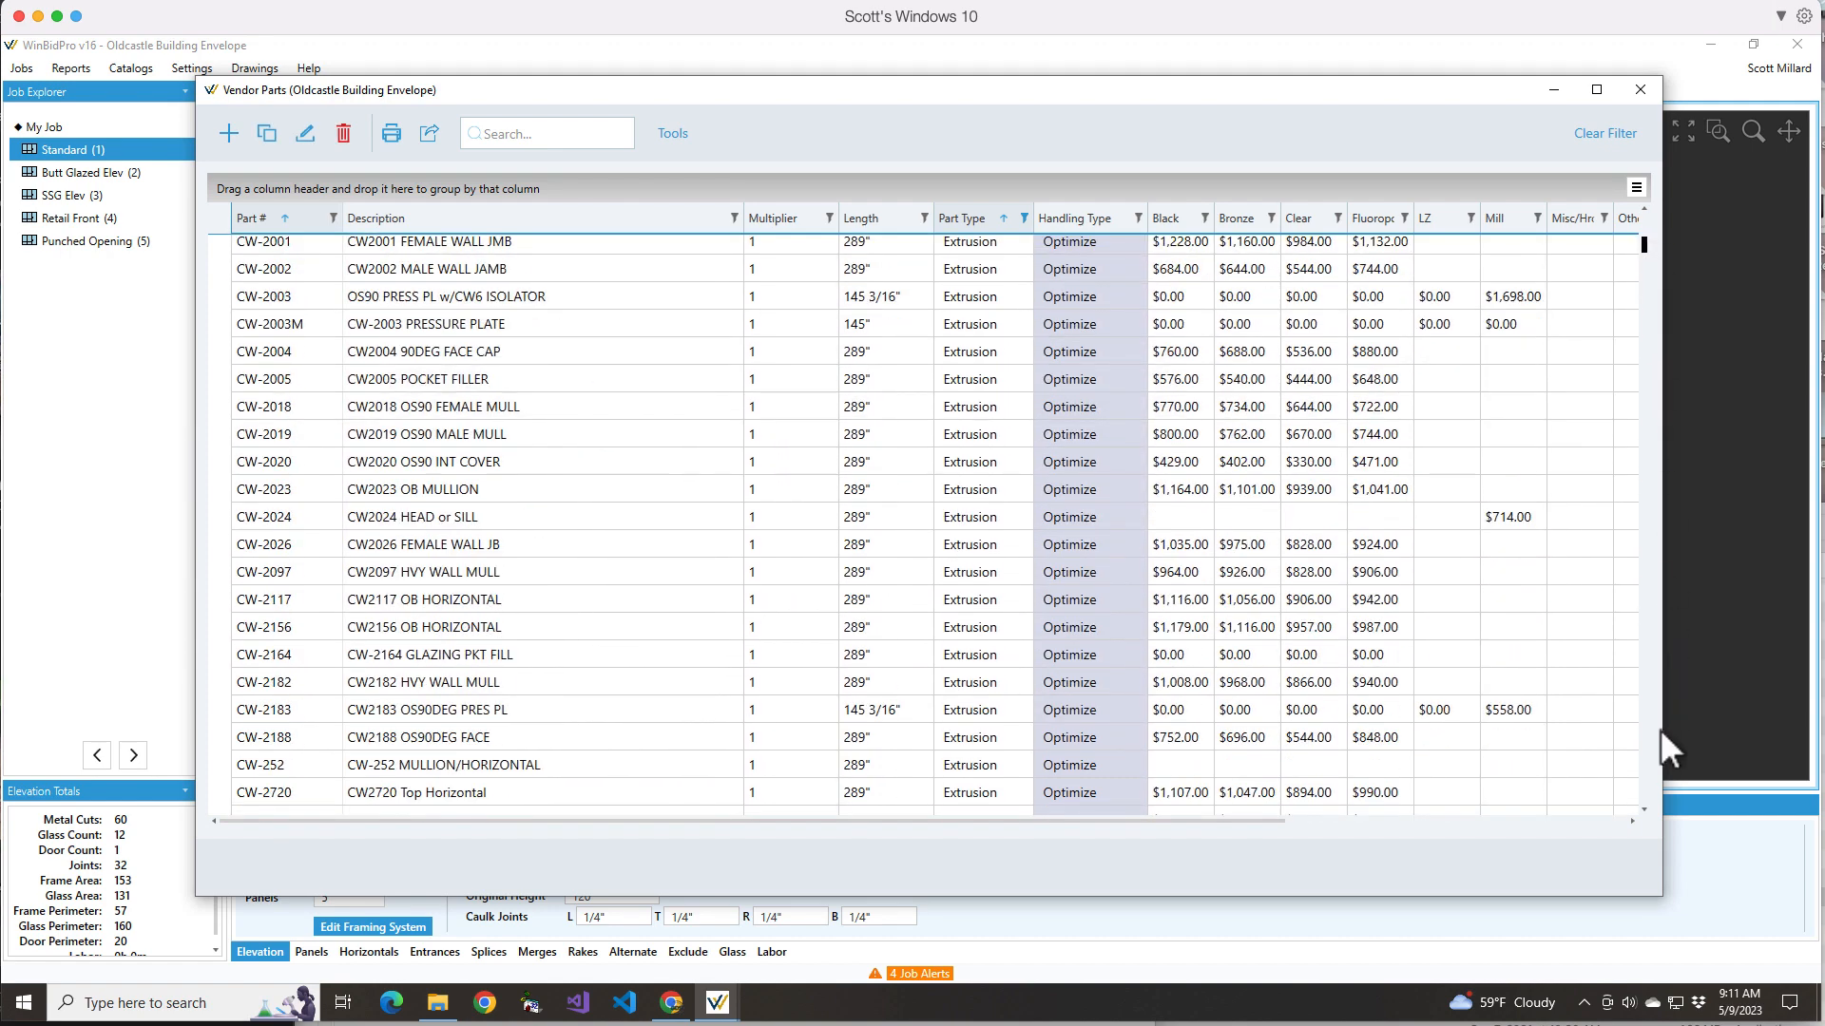
click(1658, 790)
click(1645, 800)
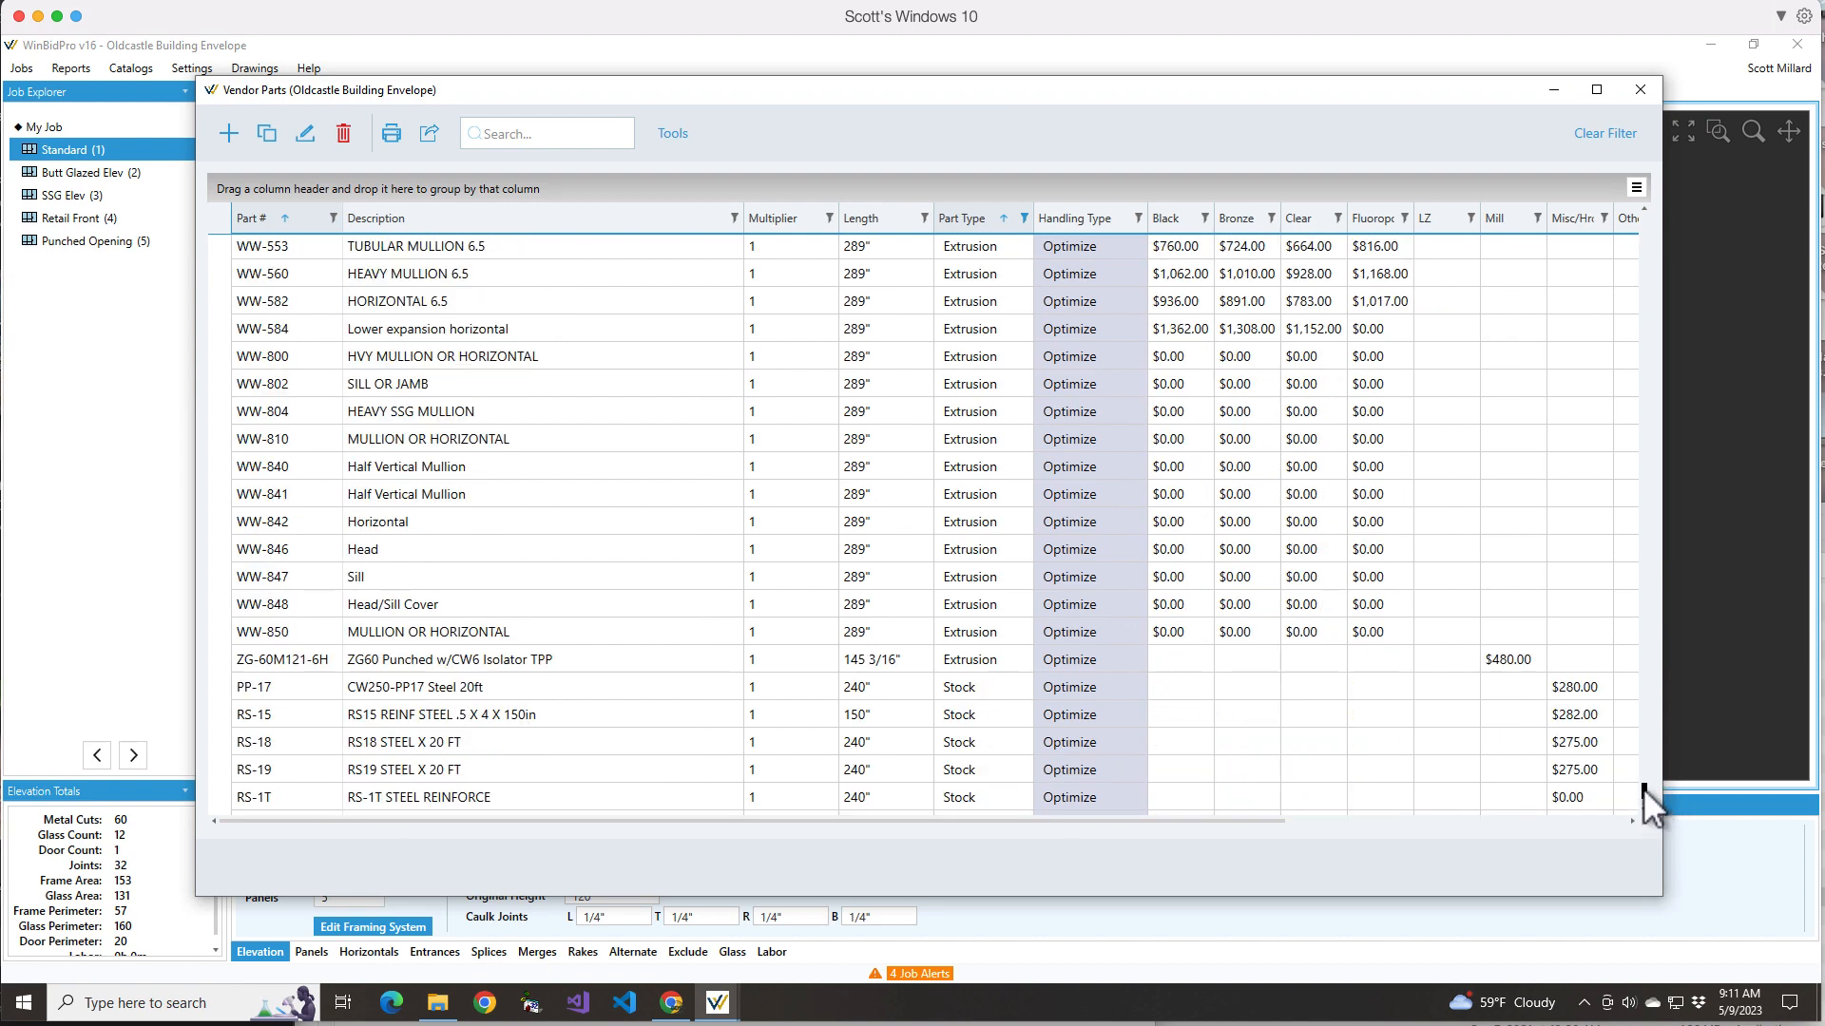
scroll(1604, 618, up, 1)
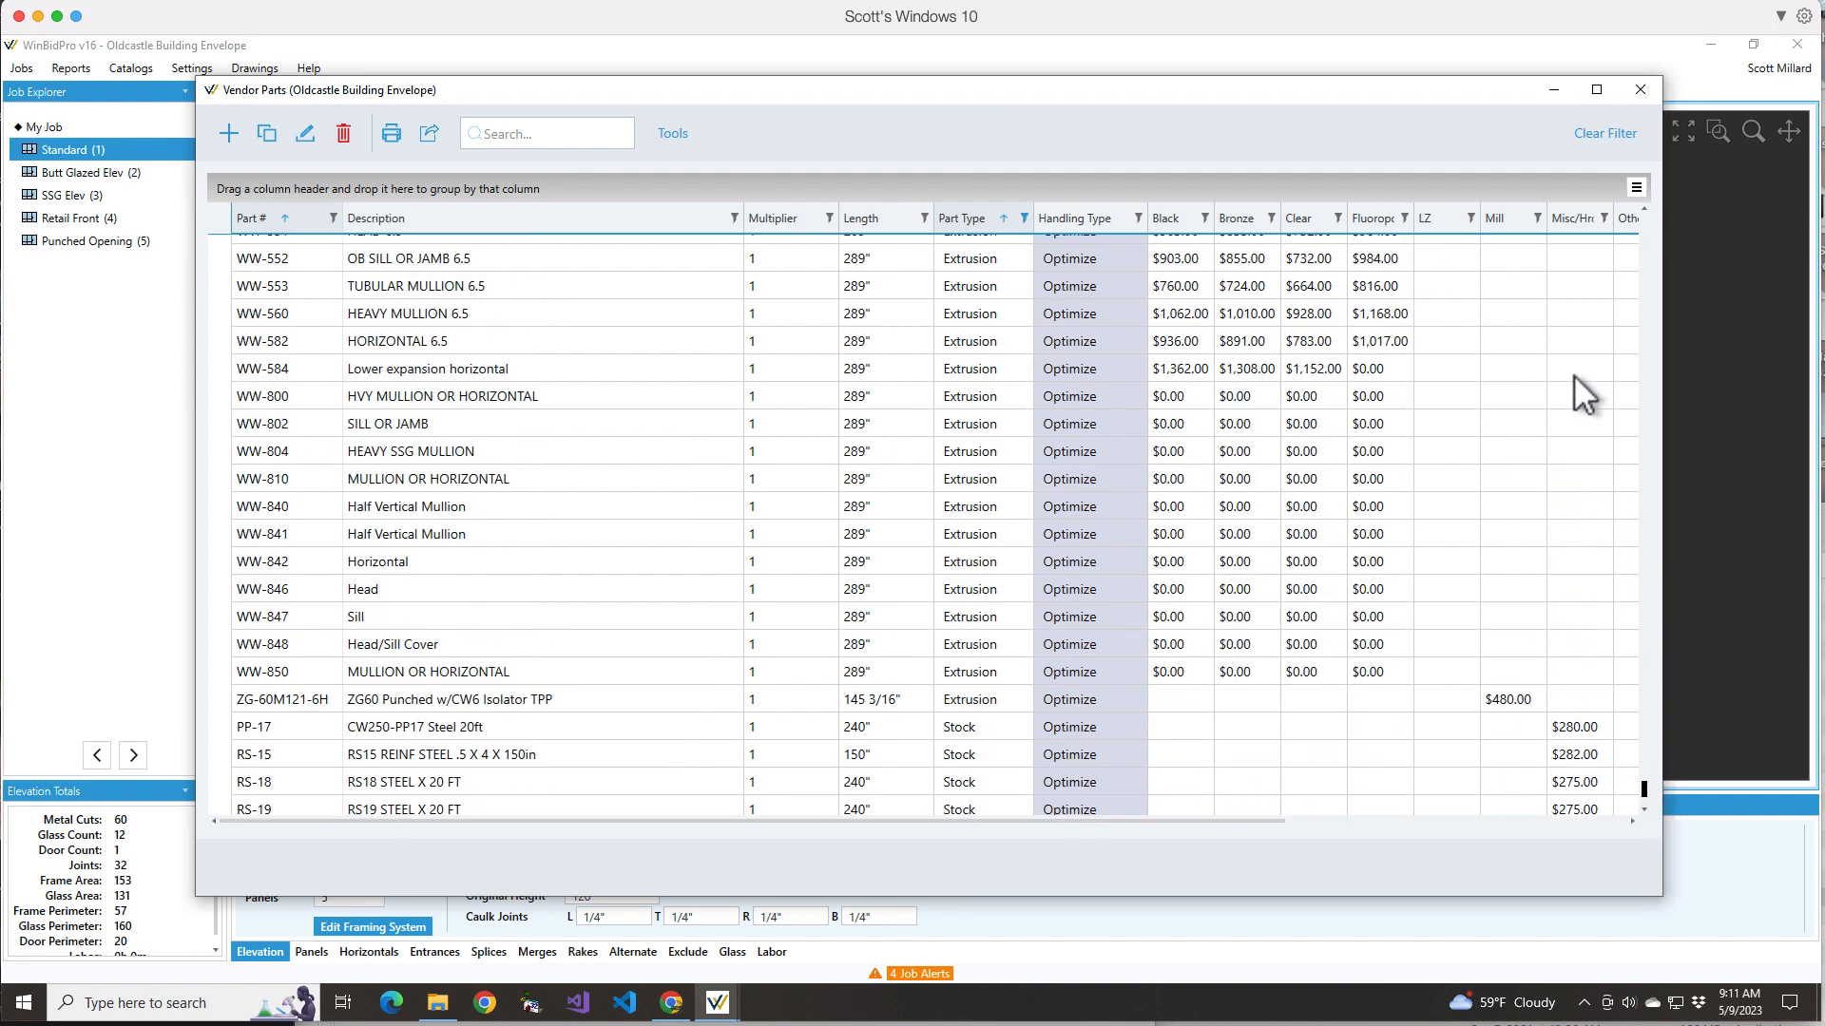
scroll(1572, 367, up, 8)
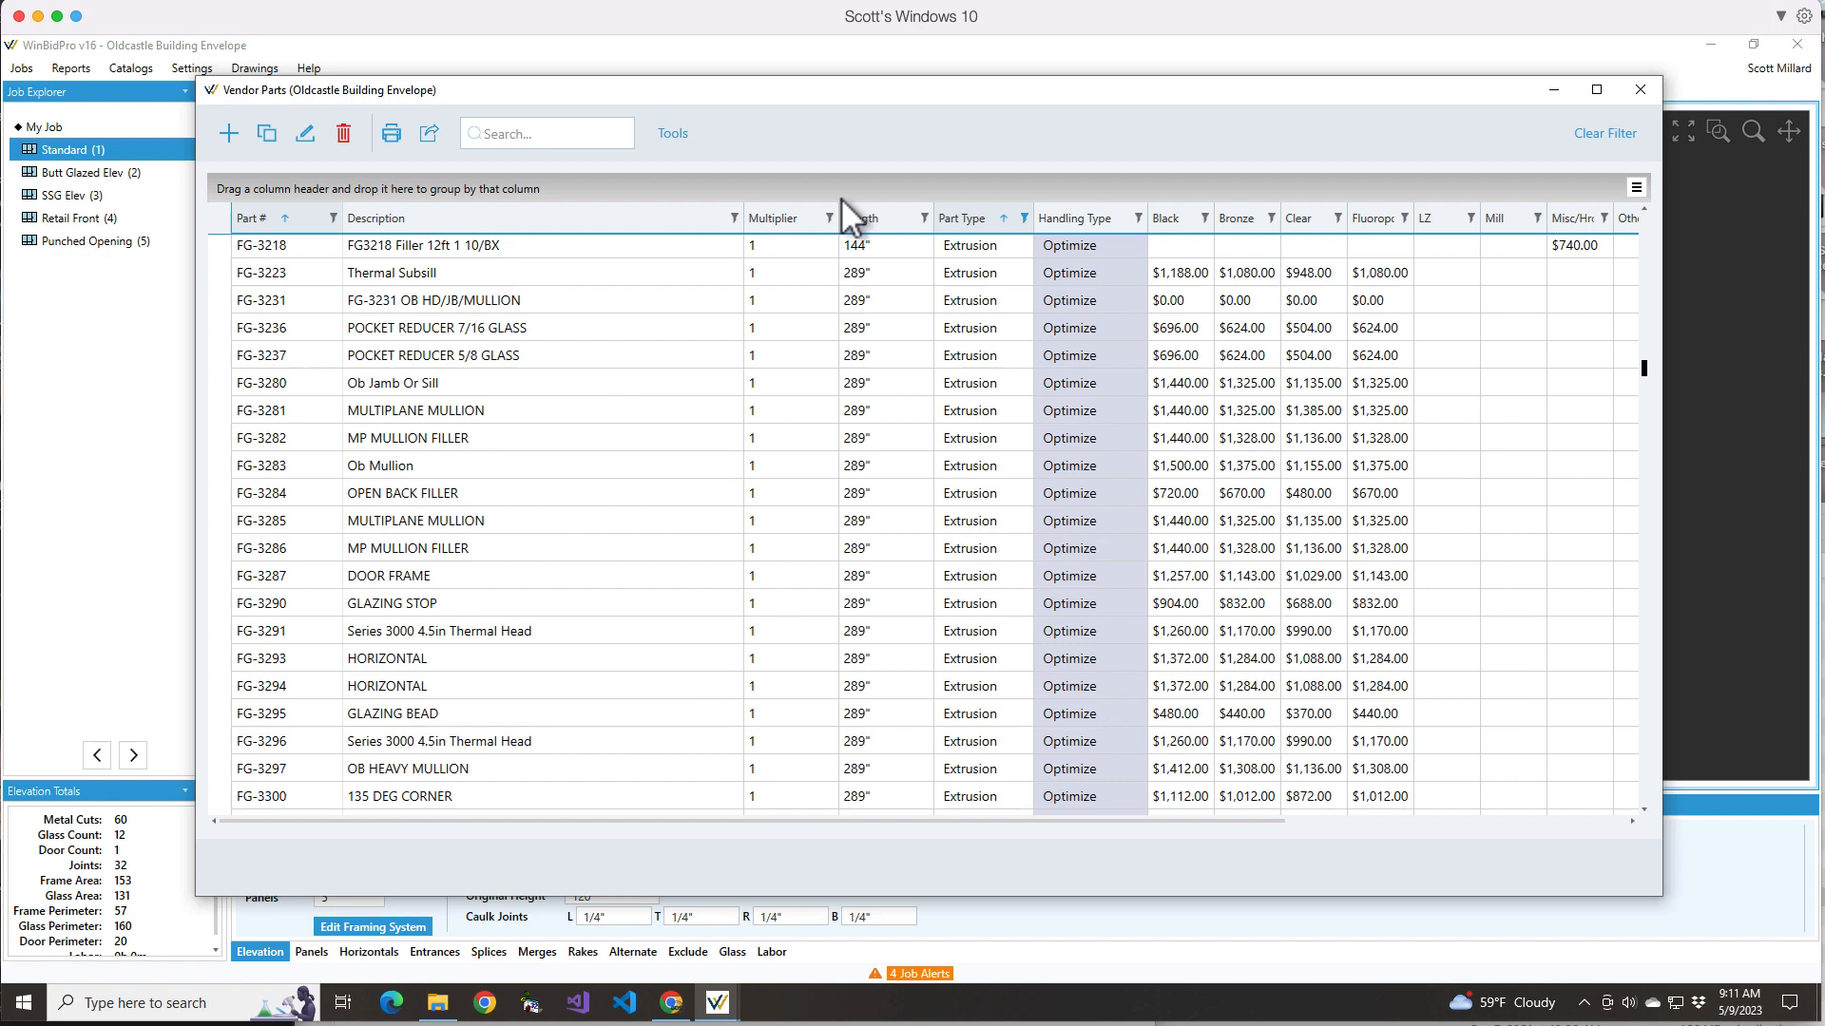
click(674, 134)
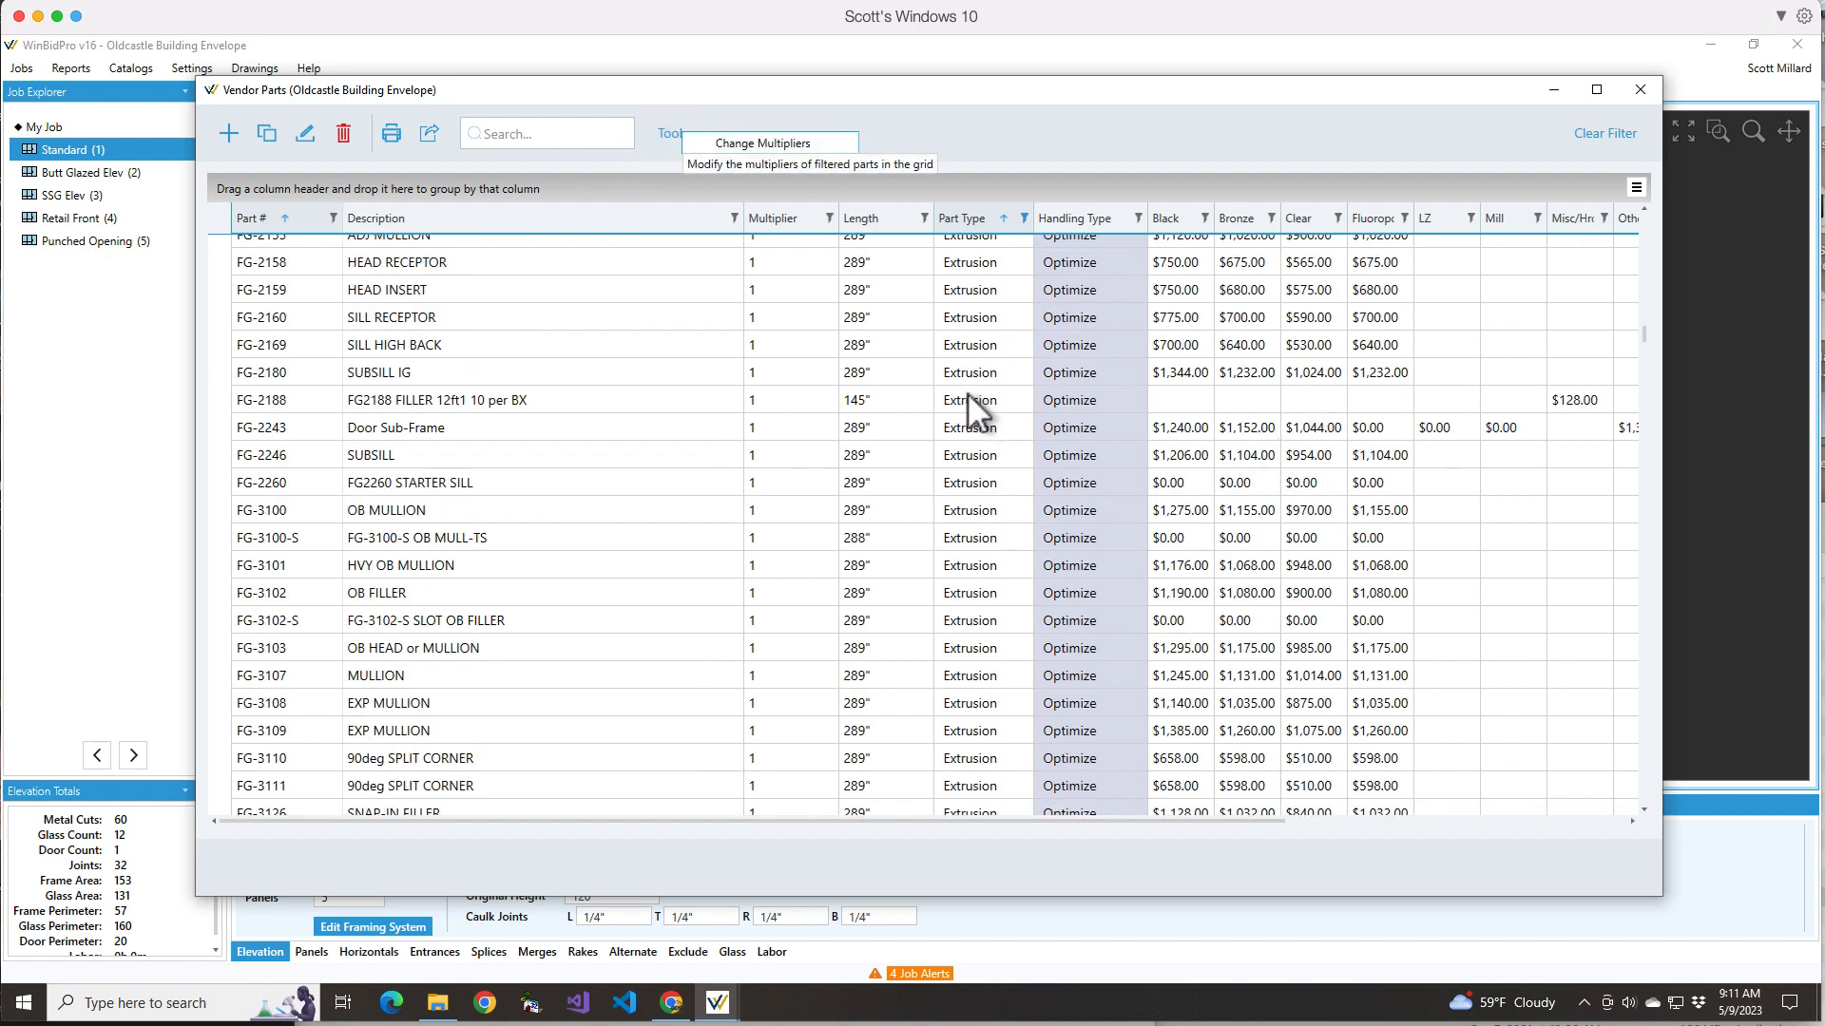
click(760, 142)
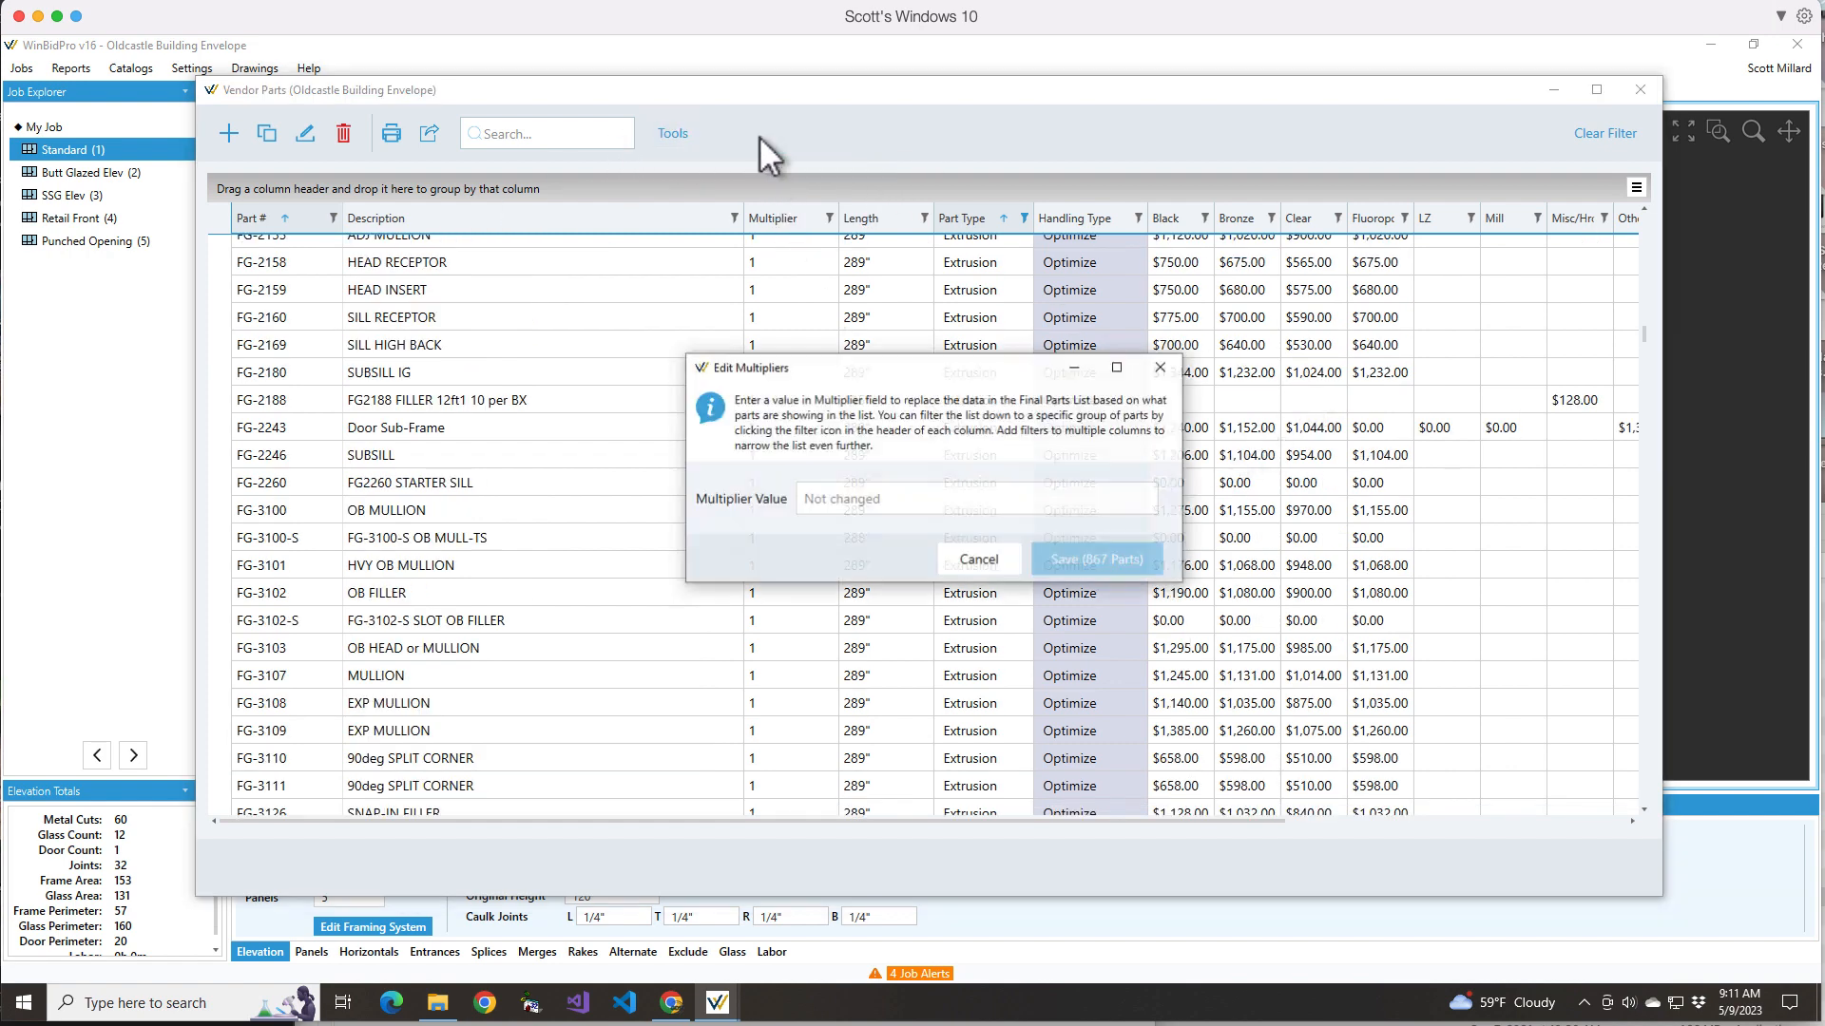
click(836, 501)
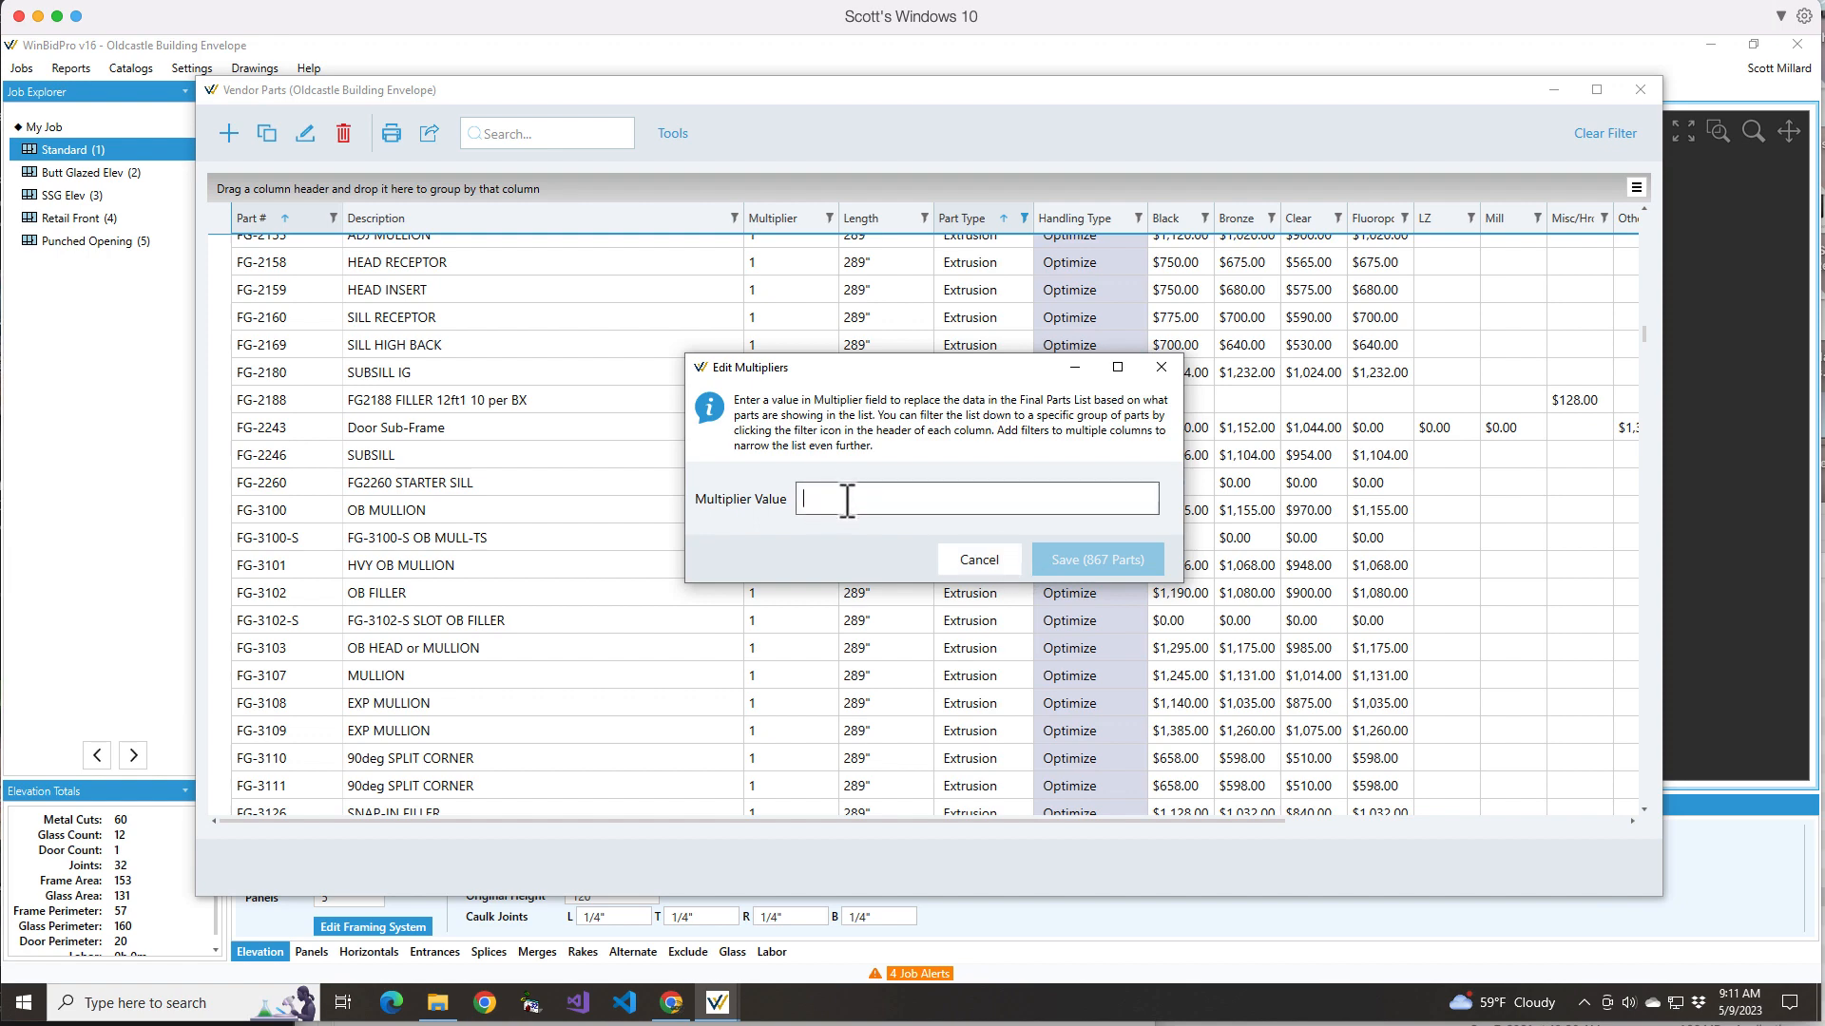
text(.80)
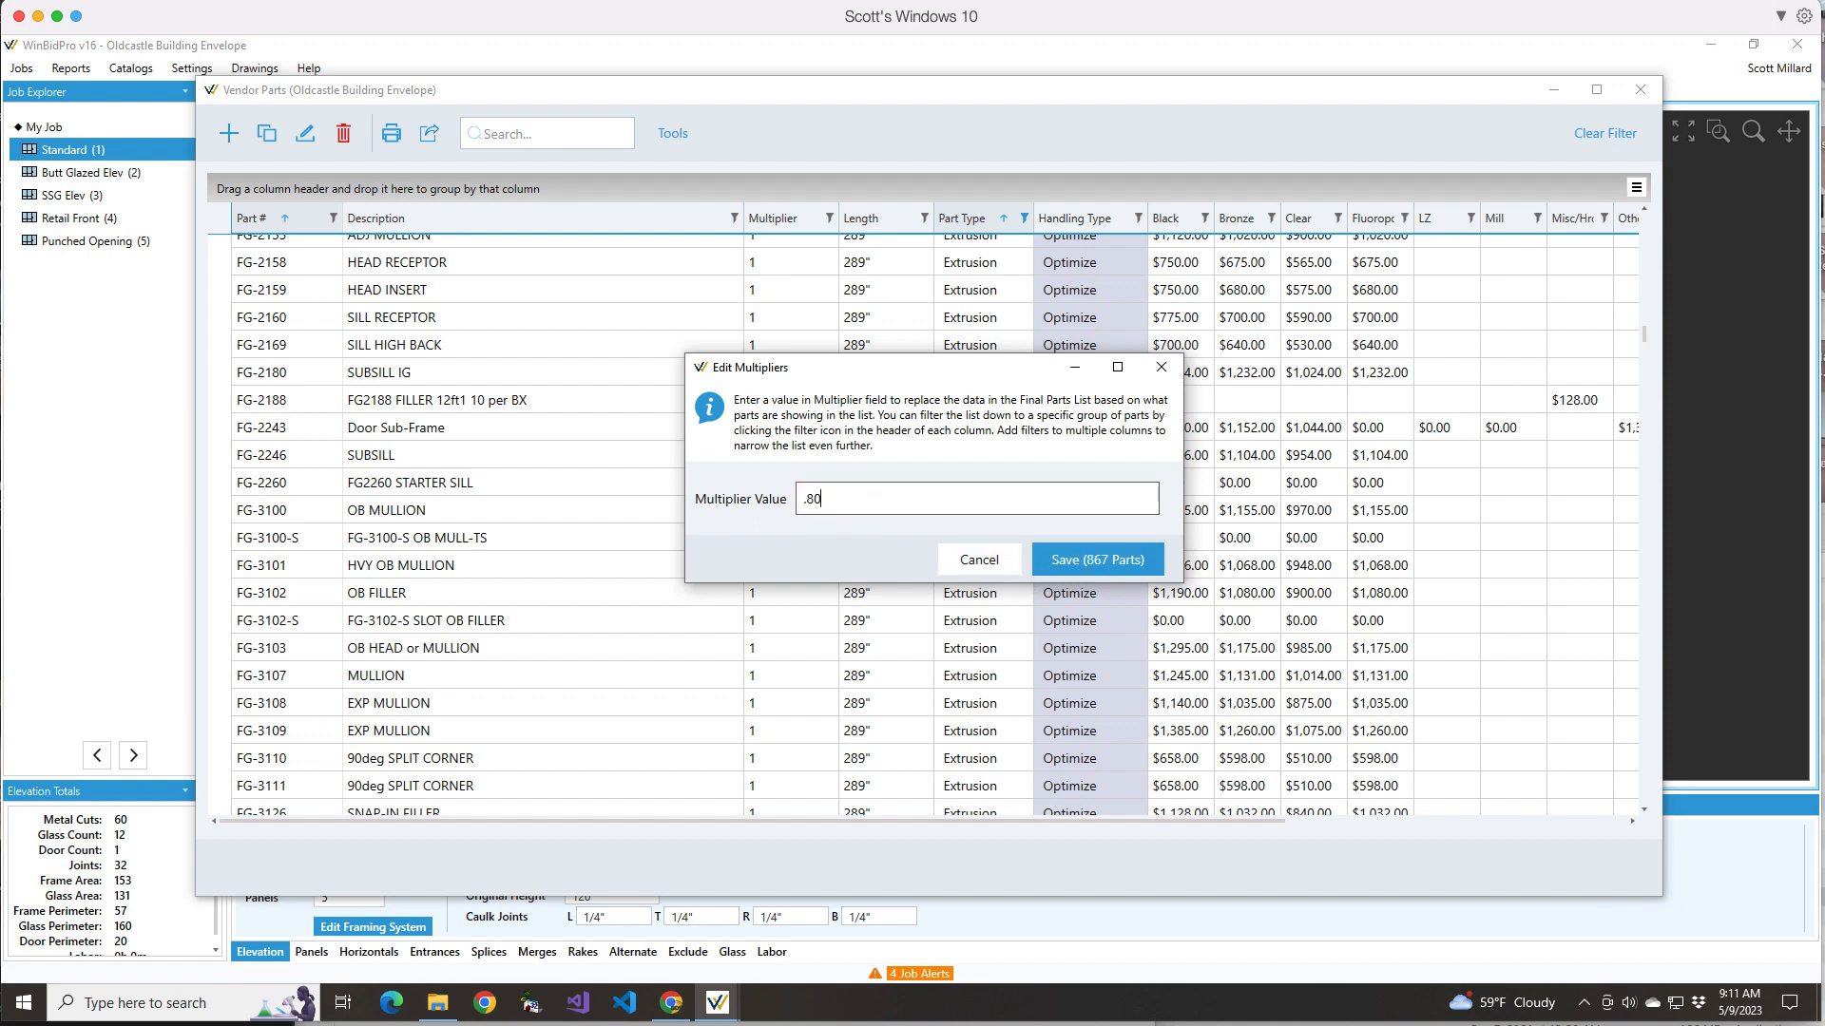
click(1099, 559)
click(1078, 561)
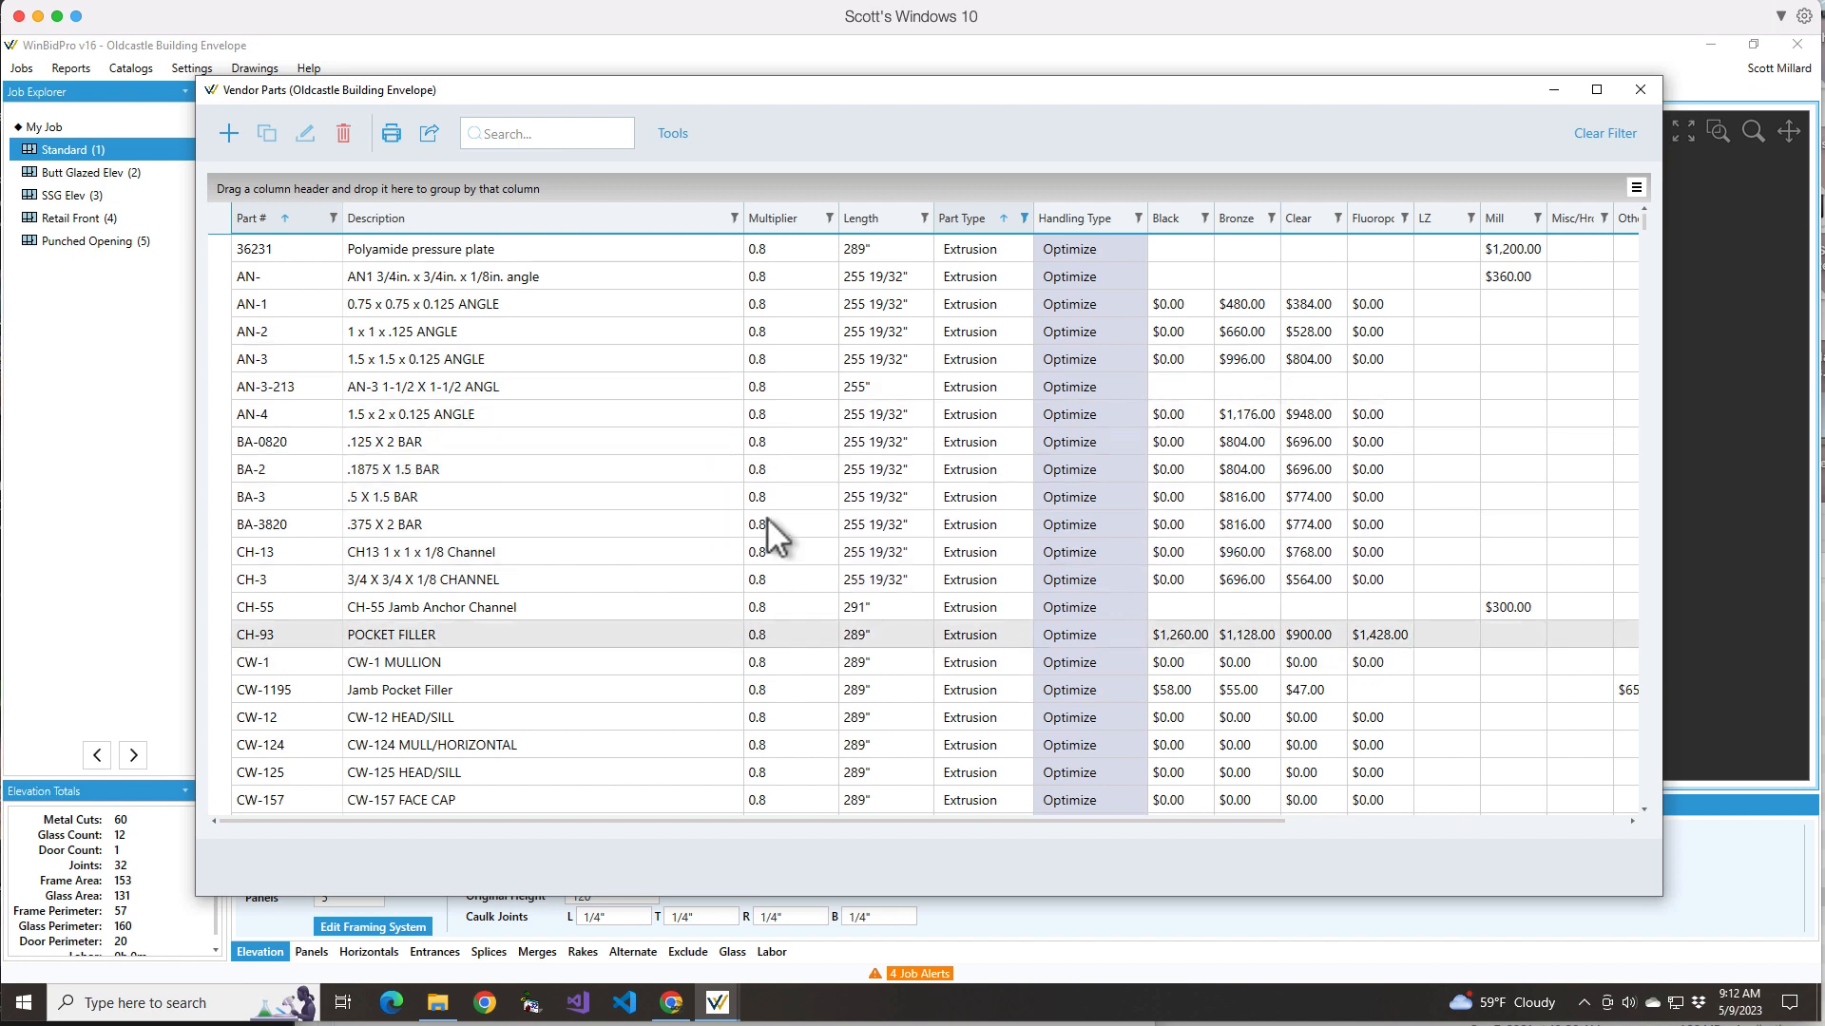
- Close the vendor parts catalog and open the parts list of the current job
click(783, 464)
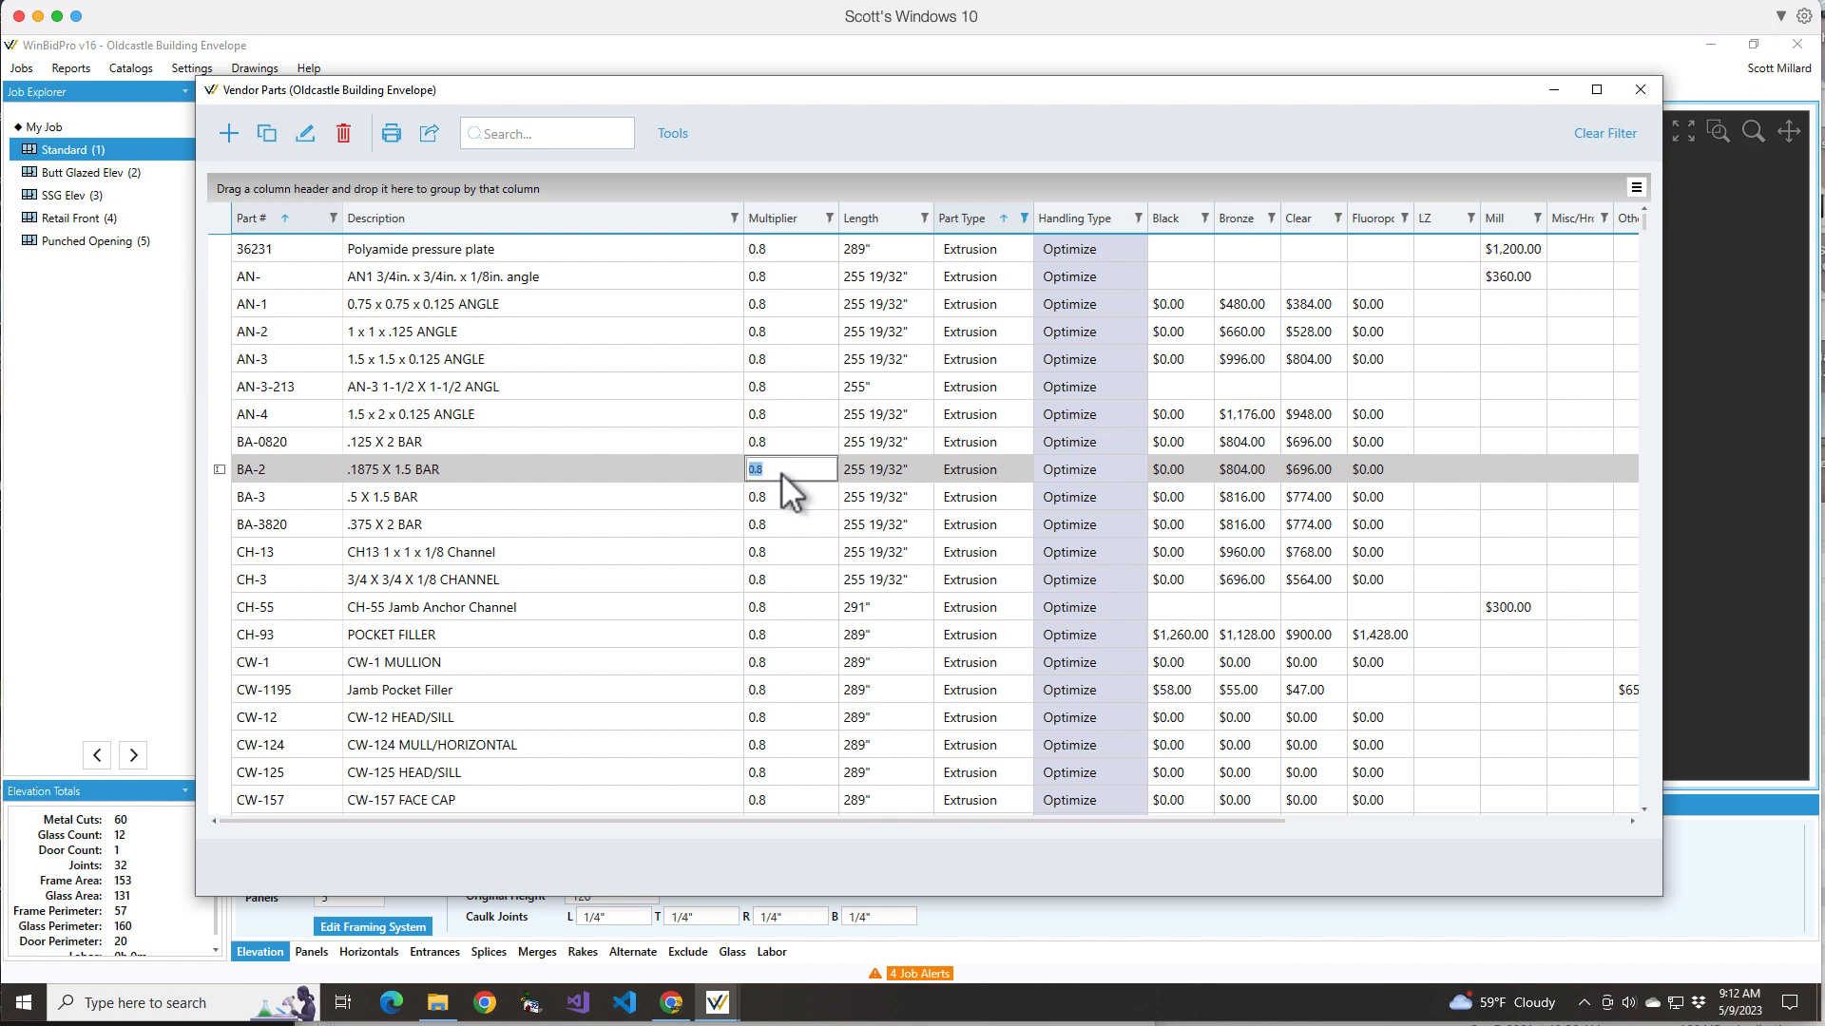
click(781, 471)
click(1640, 87)
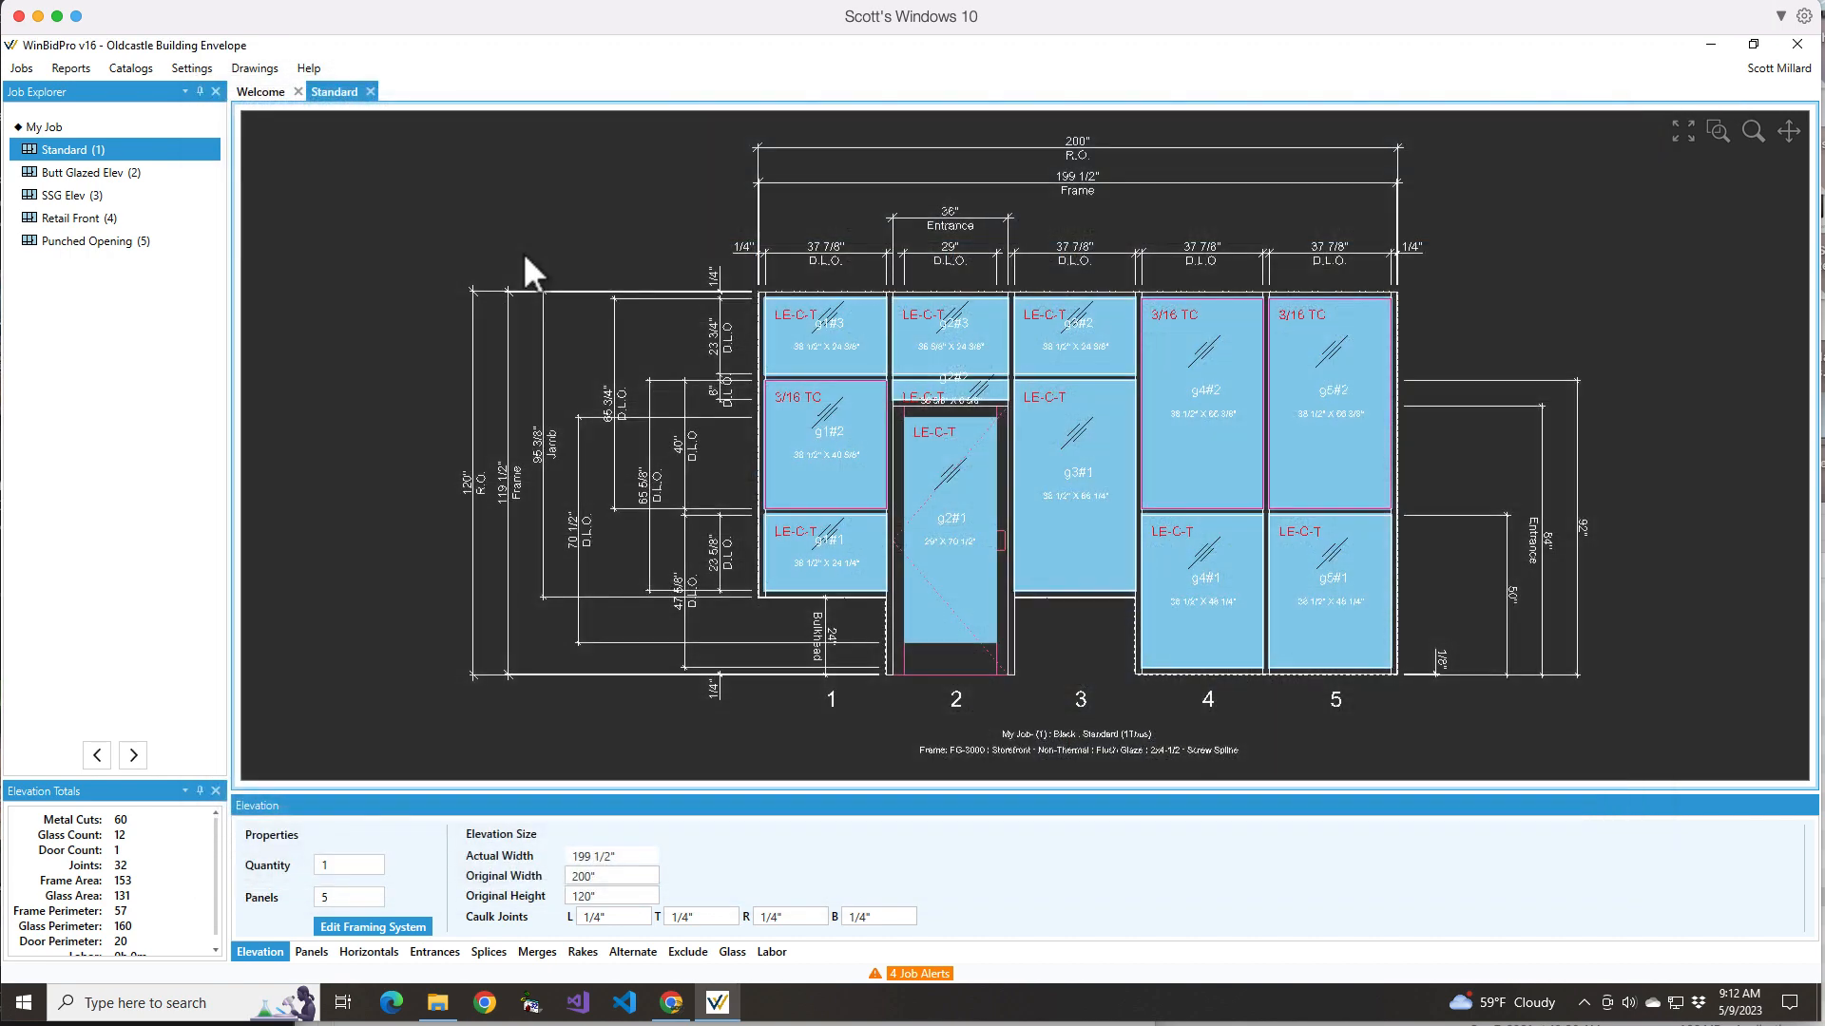
click(21, 70)
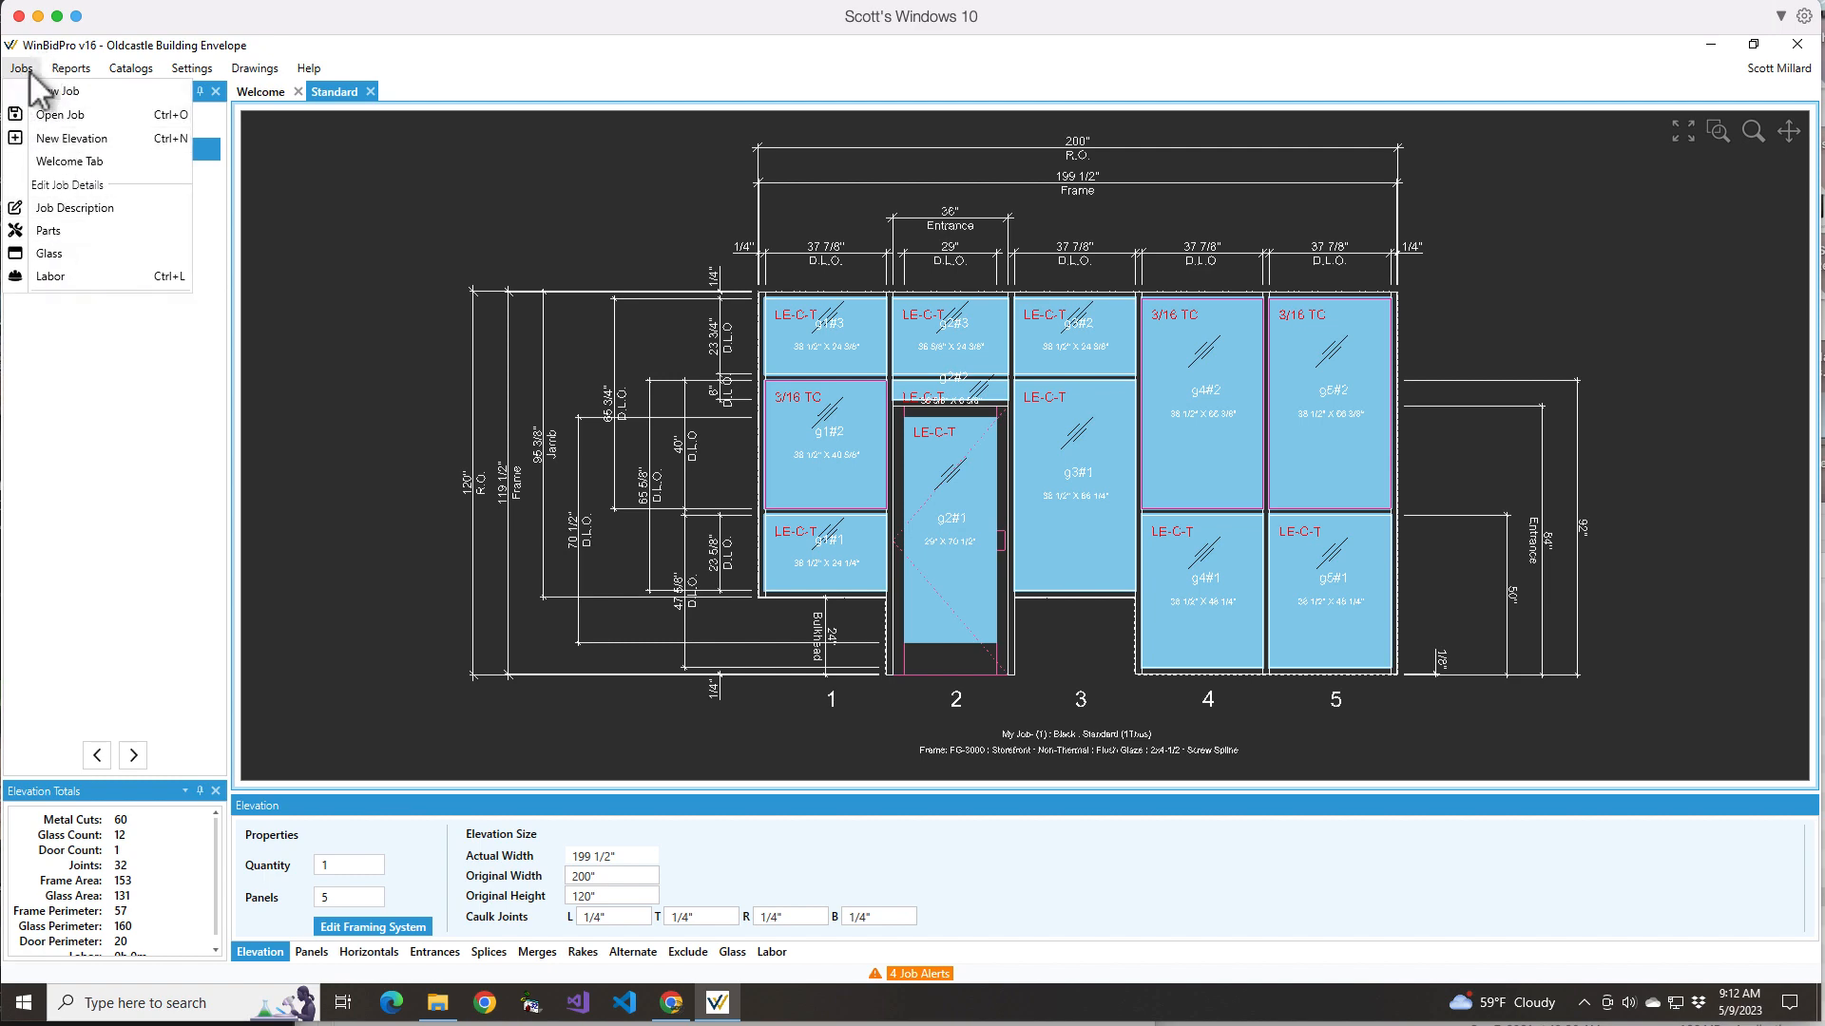
click(46, 231)
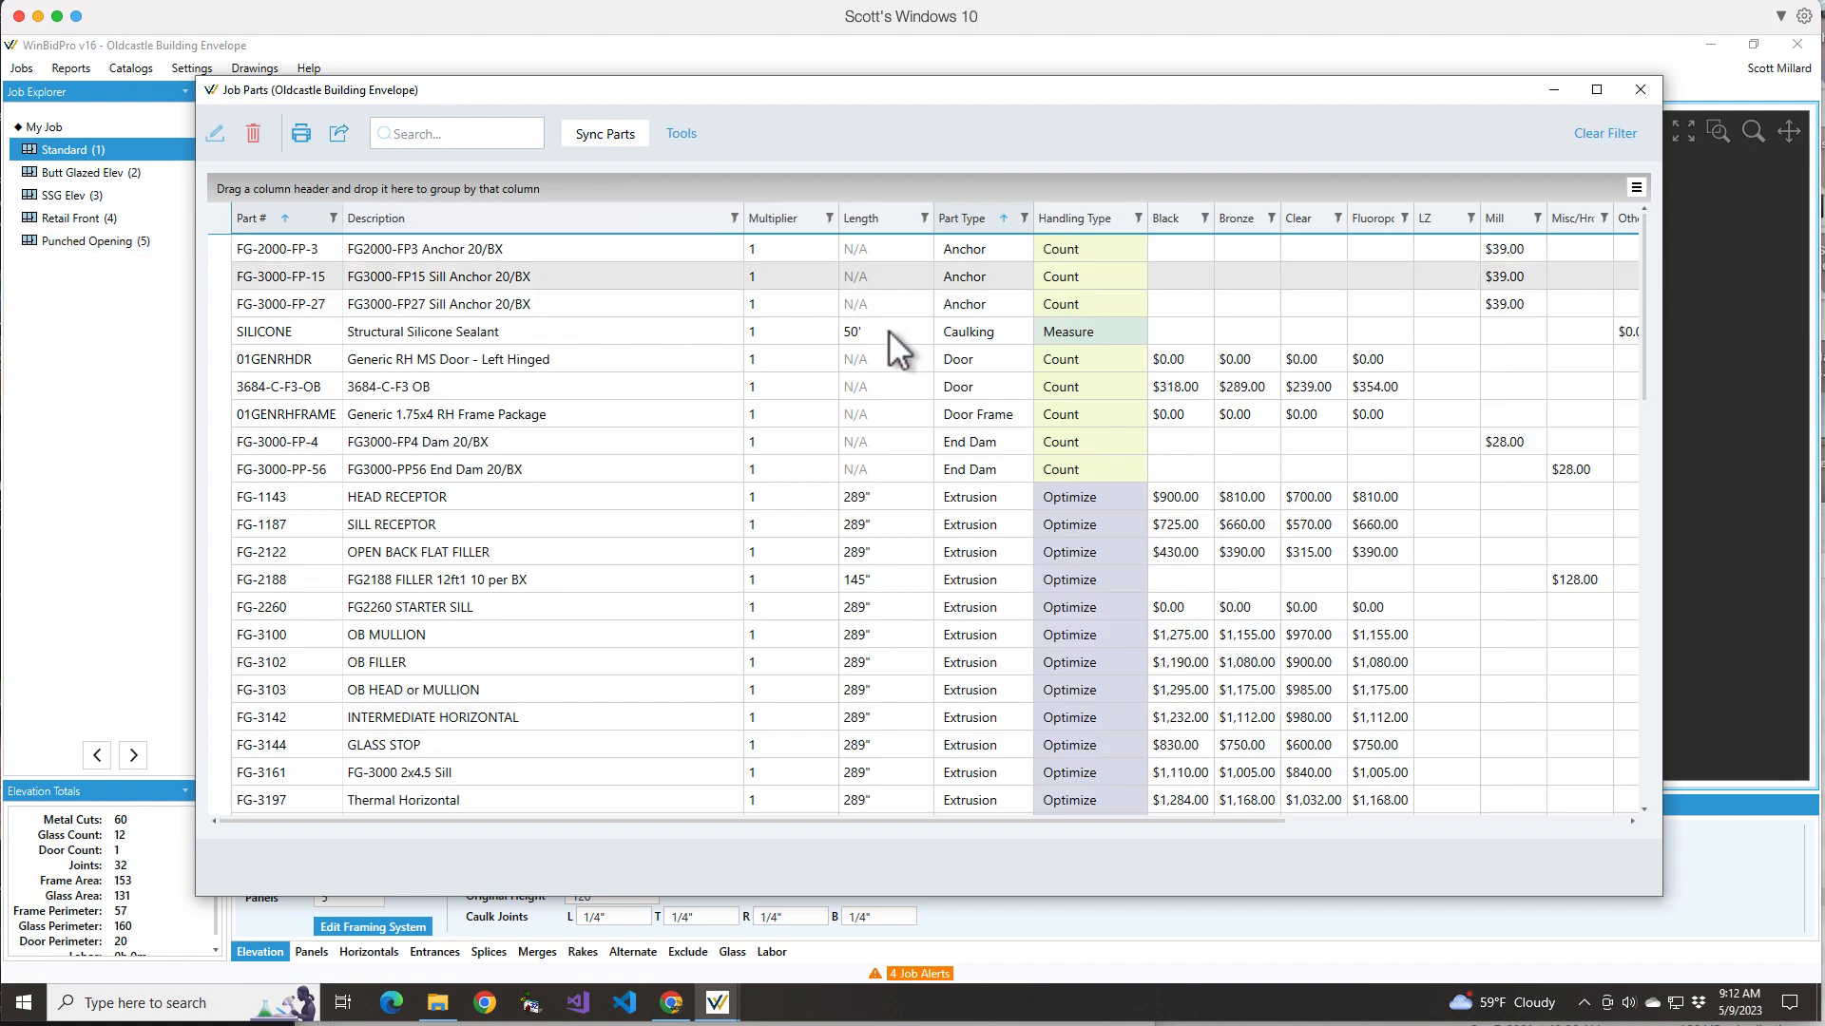
- Examine the job's parts list from anchors through shear blocks for any part flagged with an error
shift+click(271, 218)
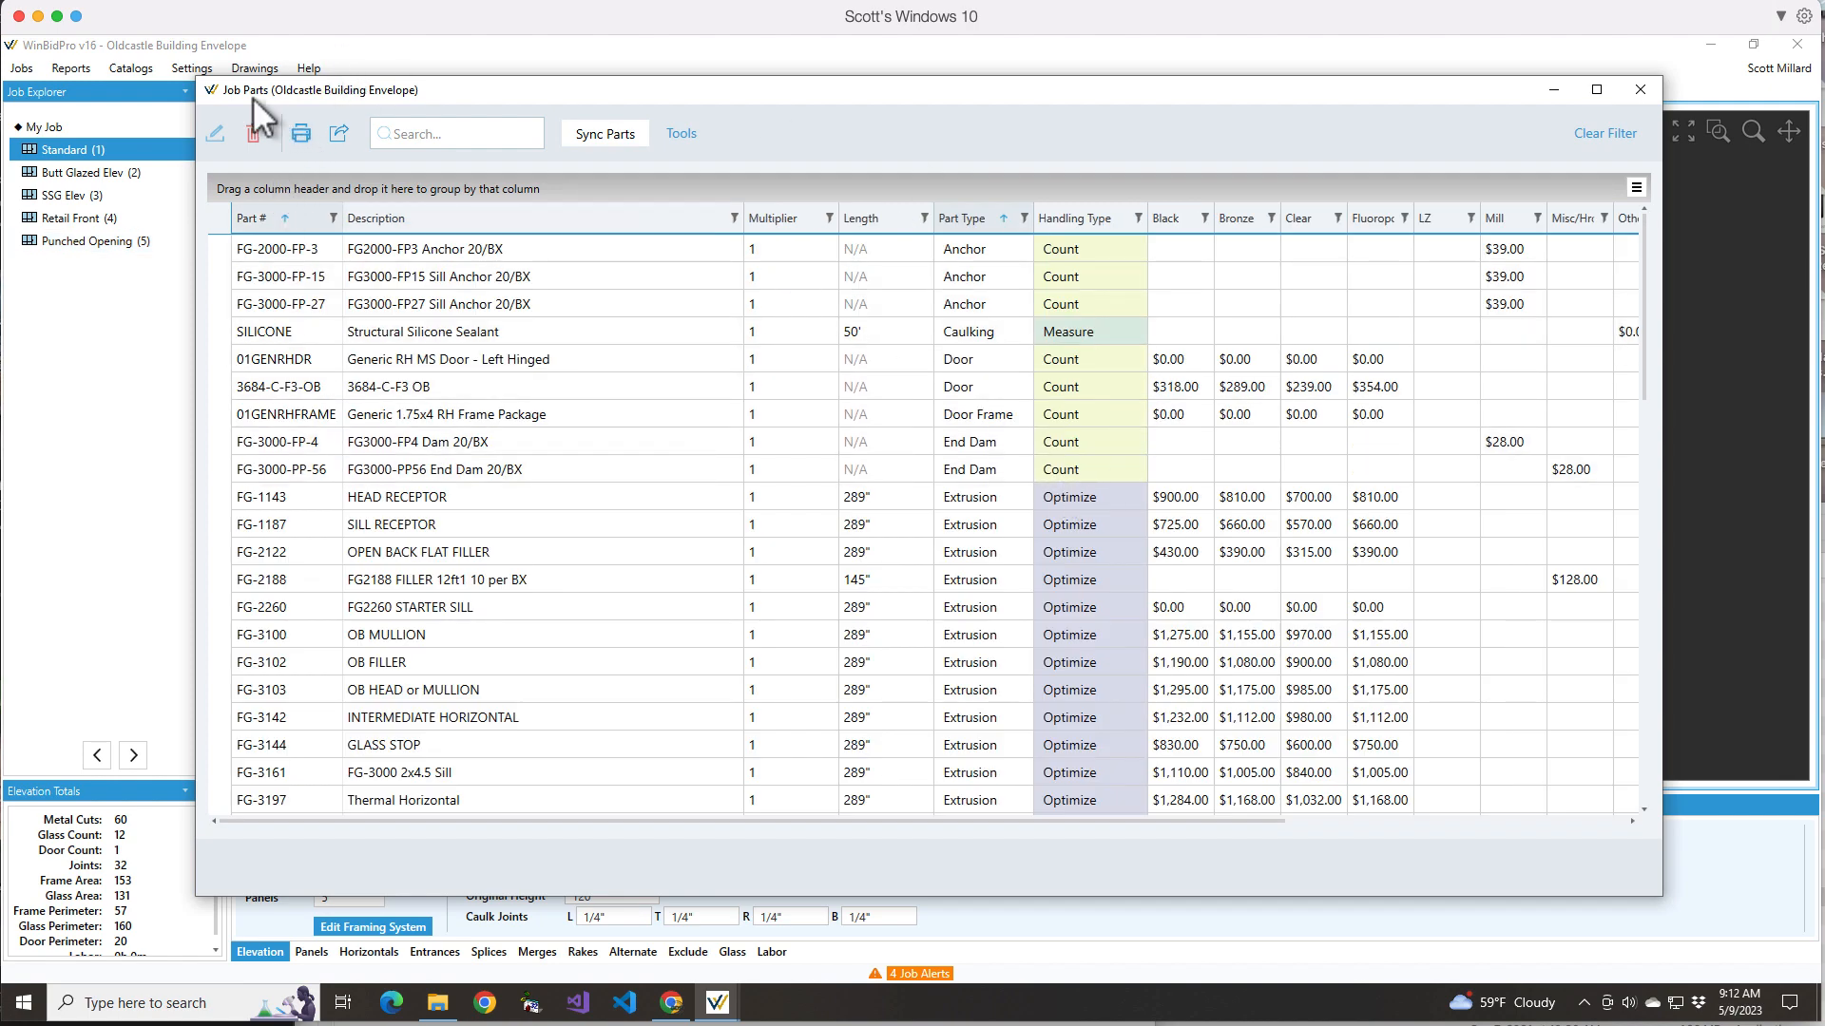
scroll(499, 504, down, 1)
scroll(500, 504, down, 9)
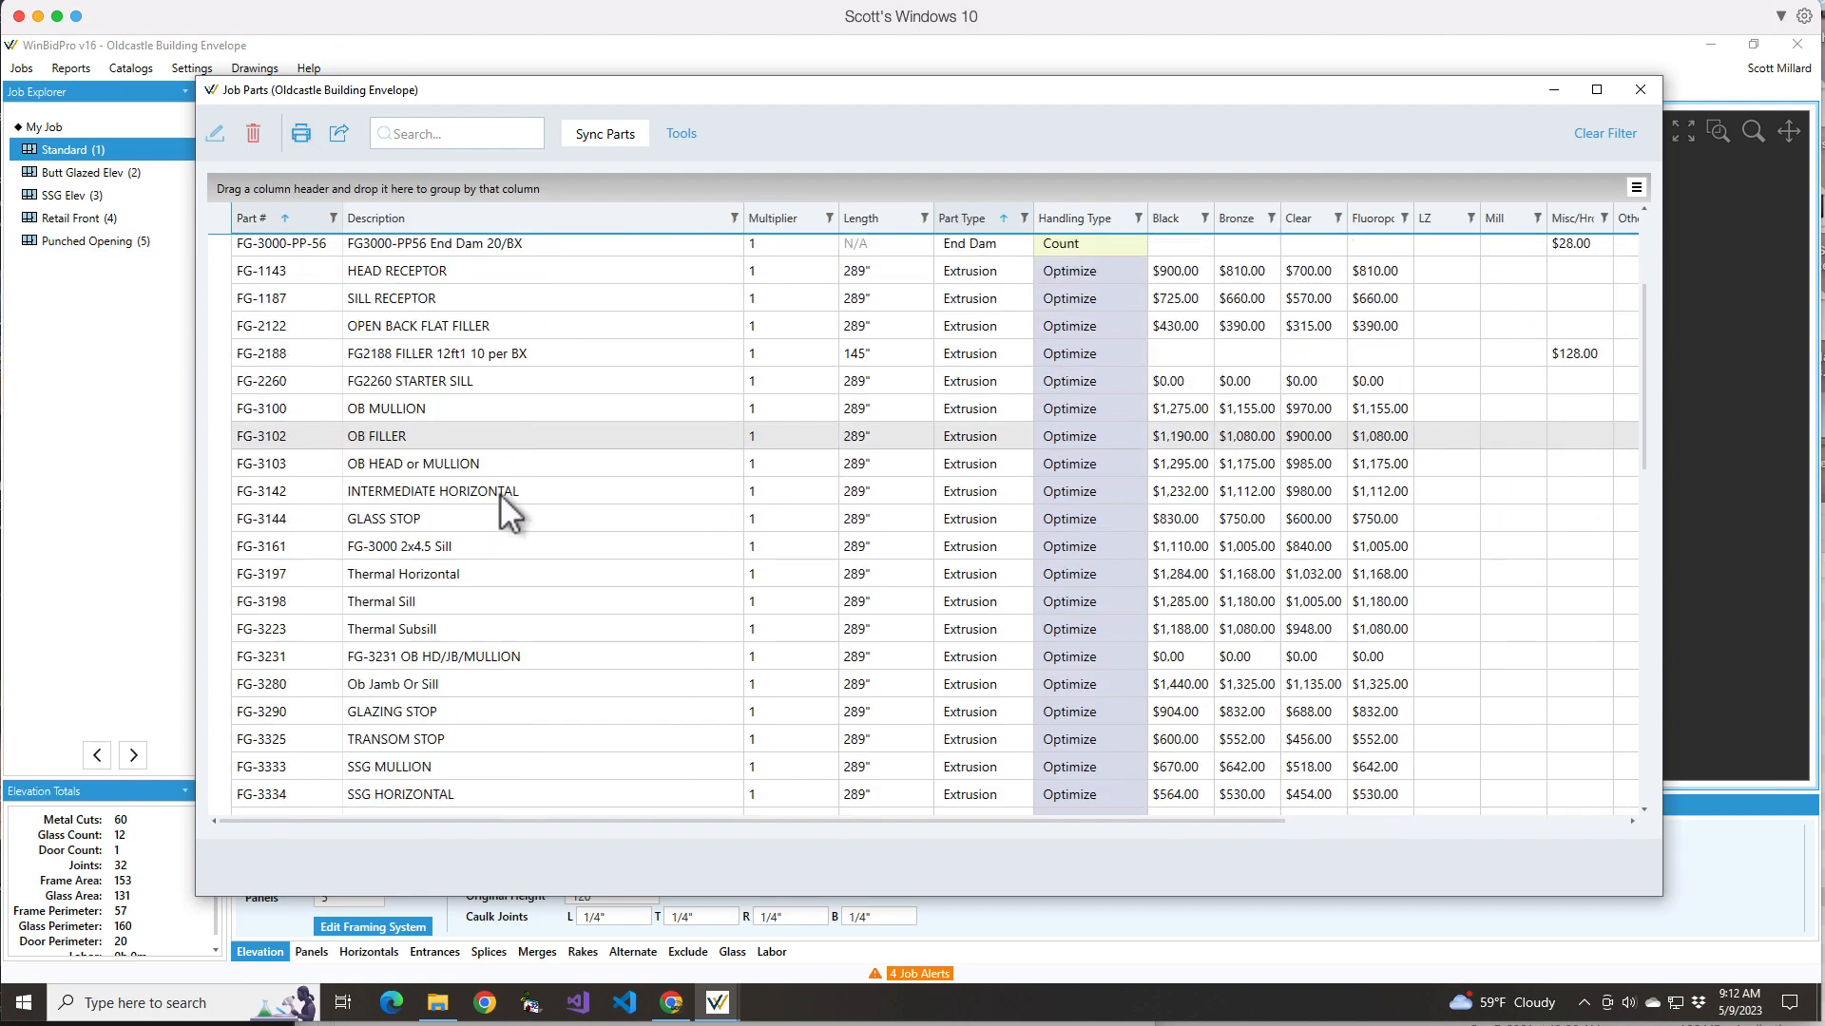
scroll(500, 488, down, 10)
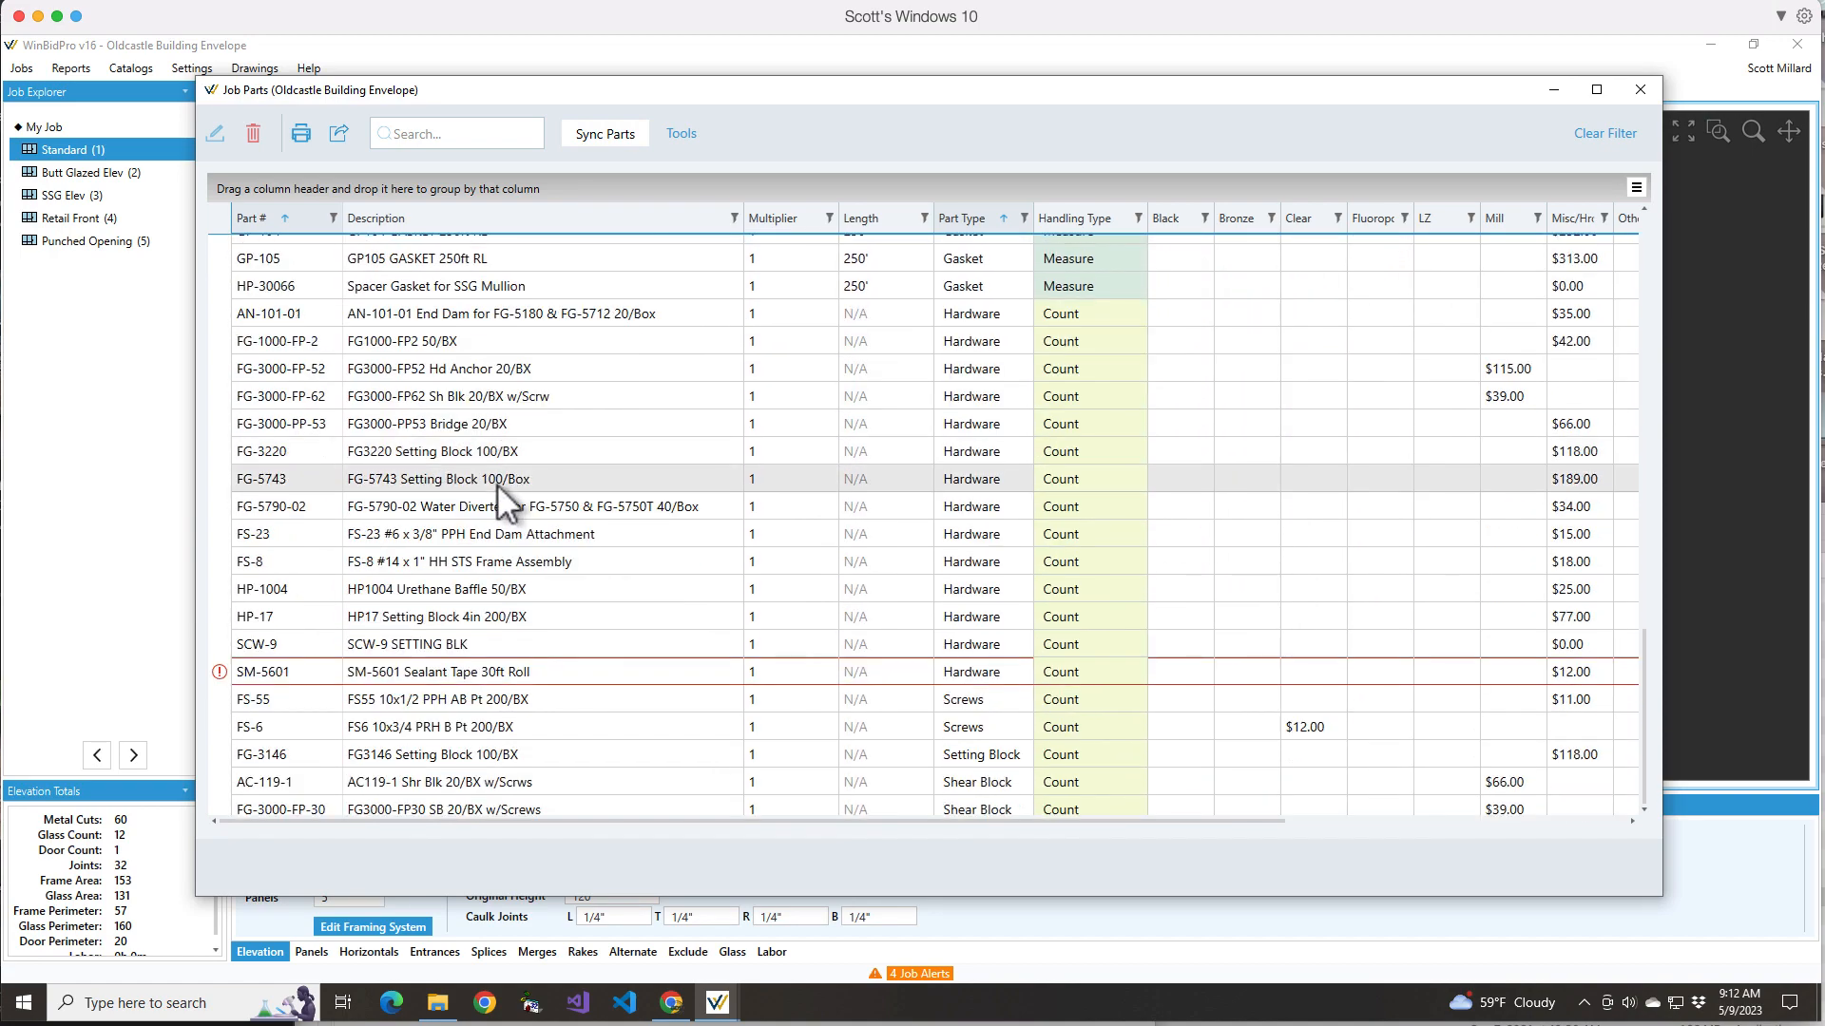
scroll(498, 483, up, 2)
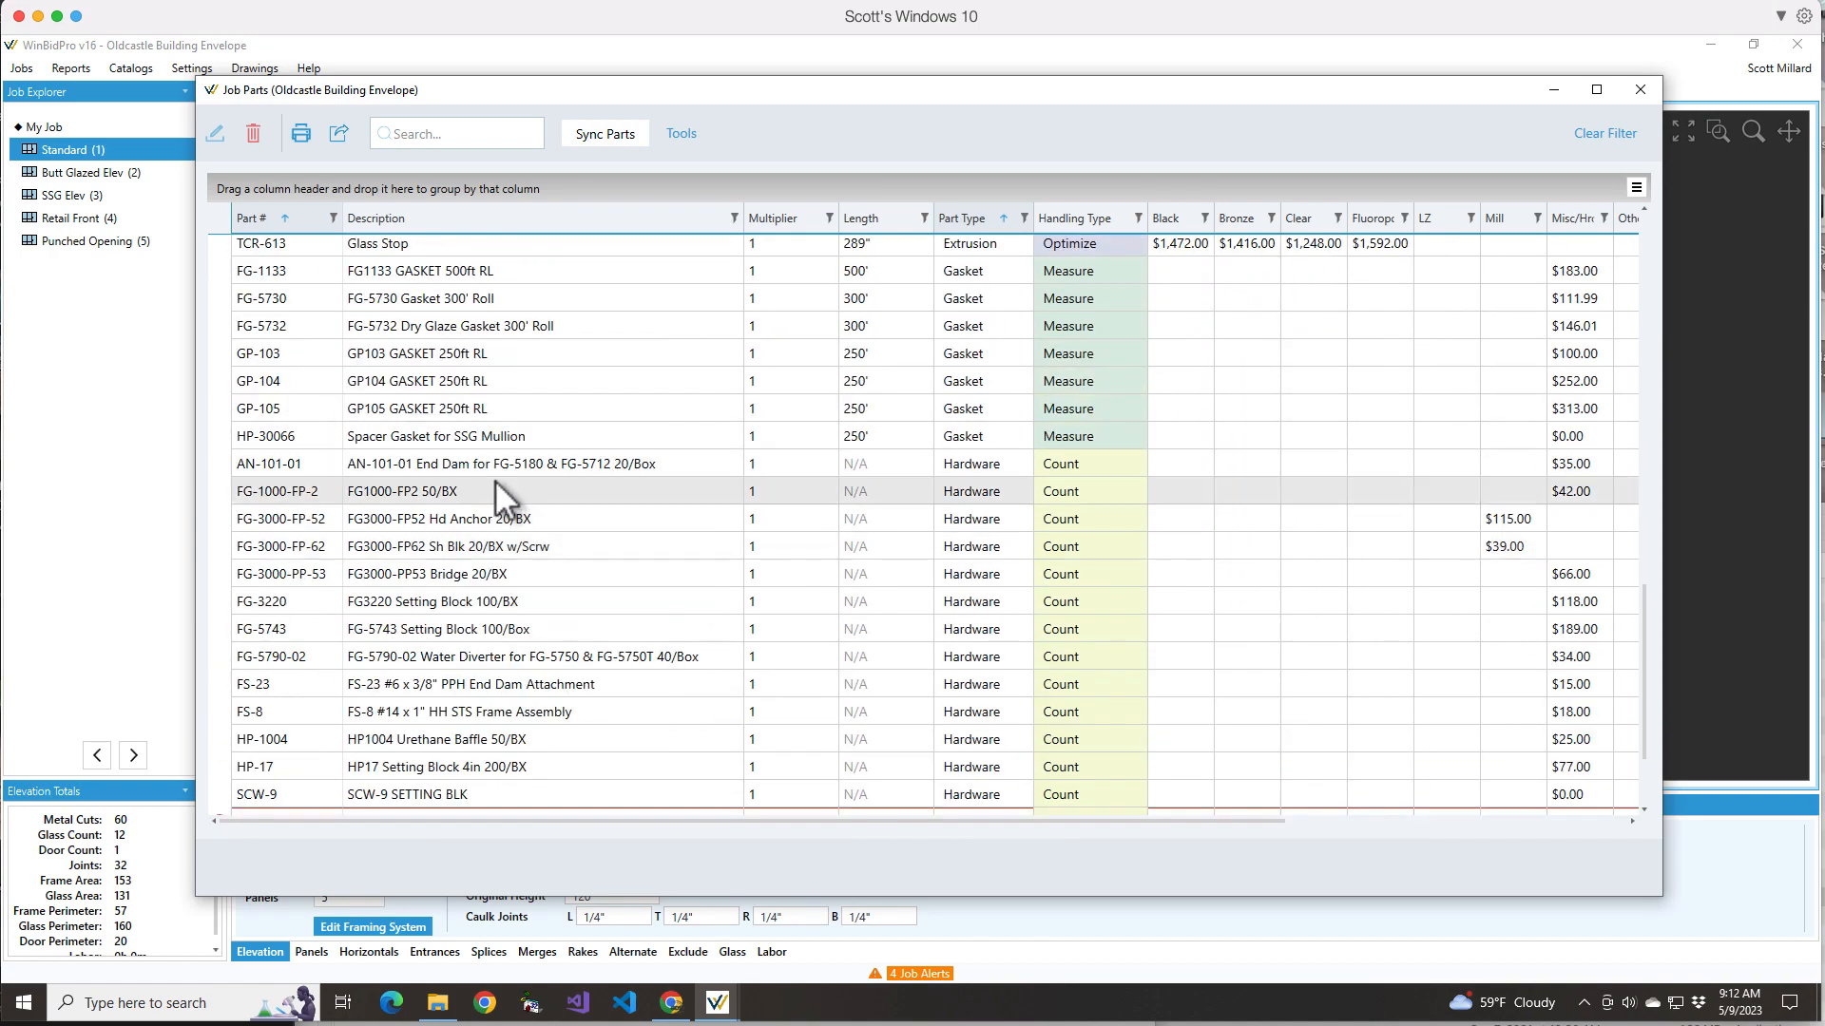
scroll(494, 481, down, 2)
scroll(502, 454, up, 4)
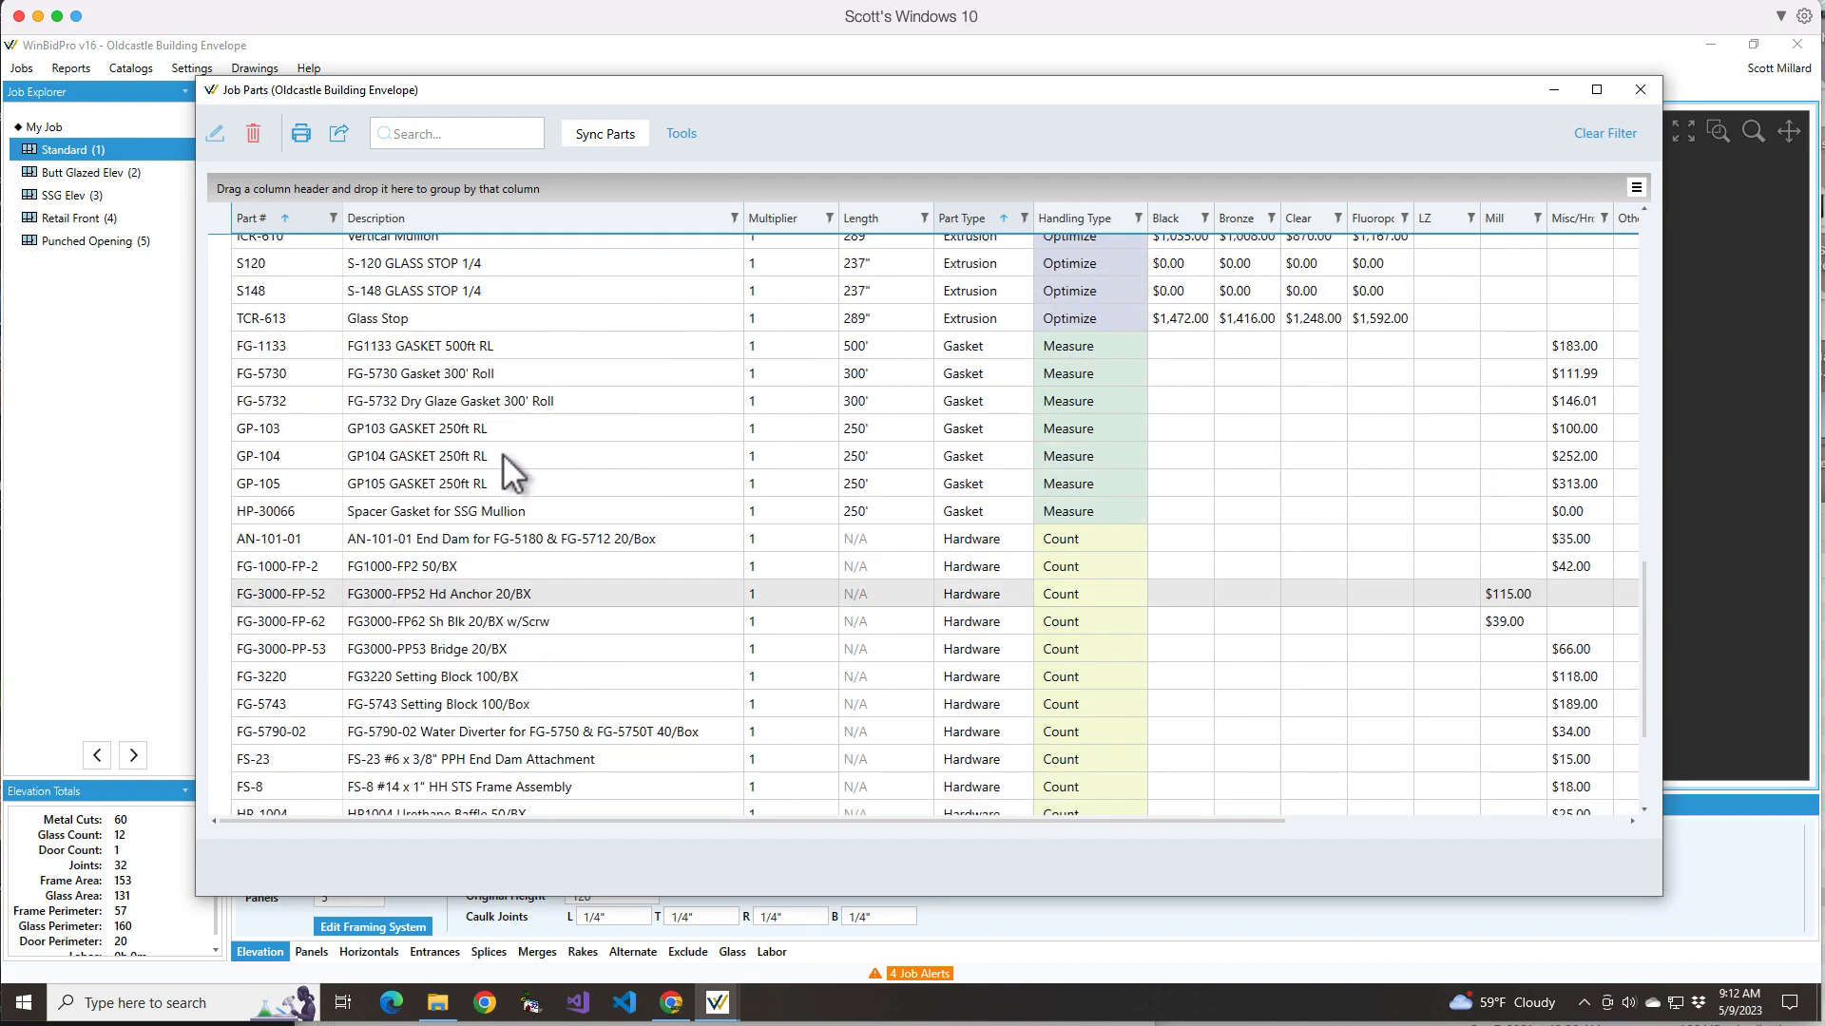
scroll(504, 402, up, 3)
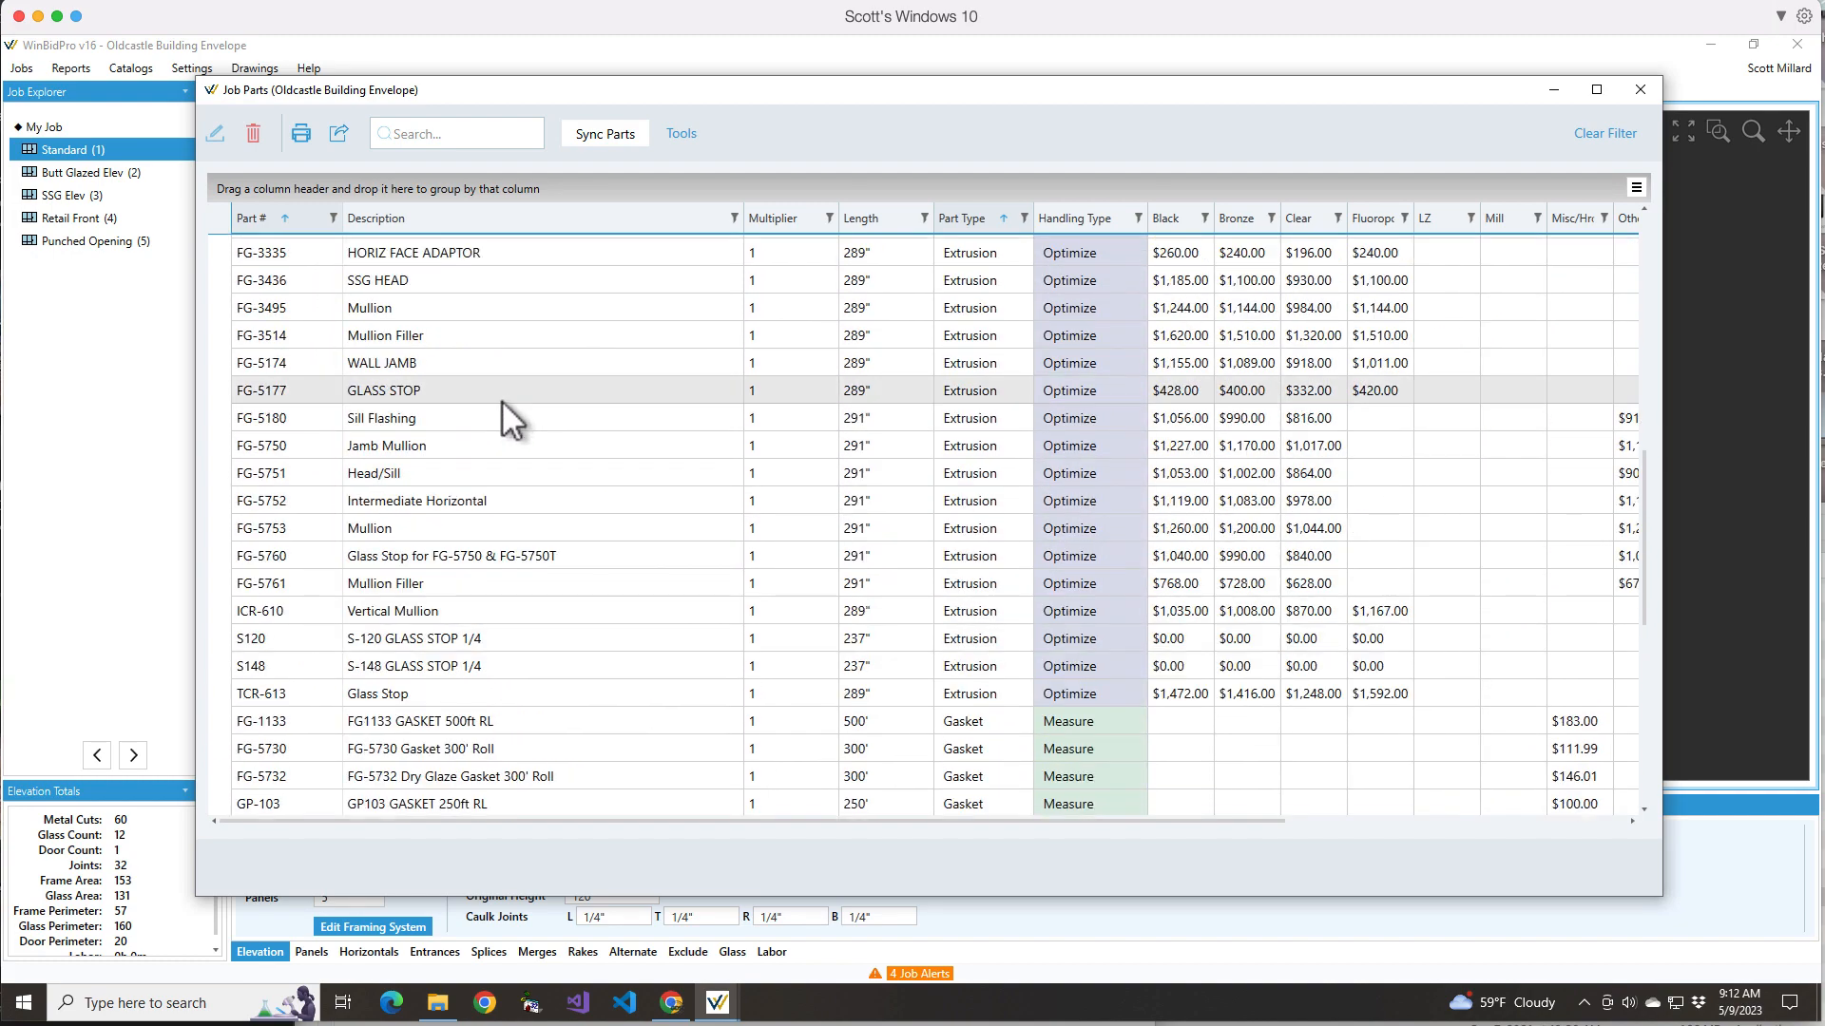
scroll(499, 401, down, 6)
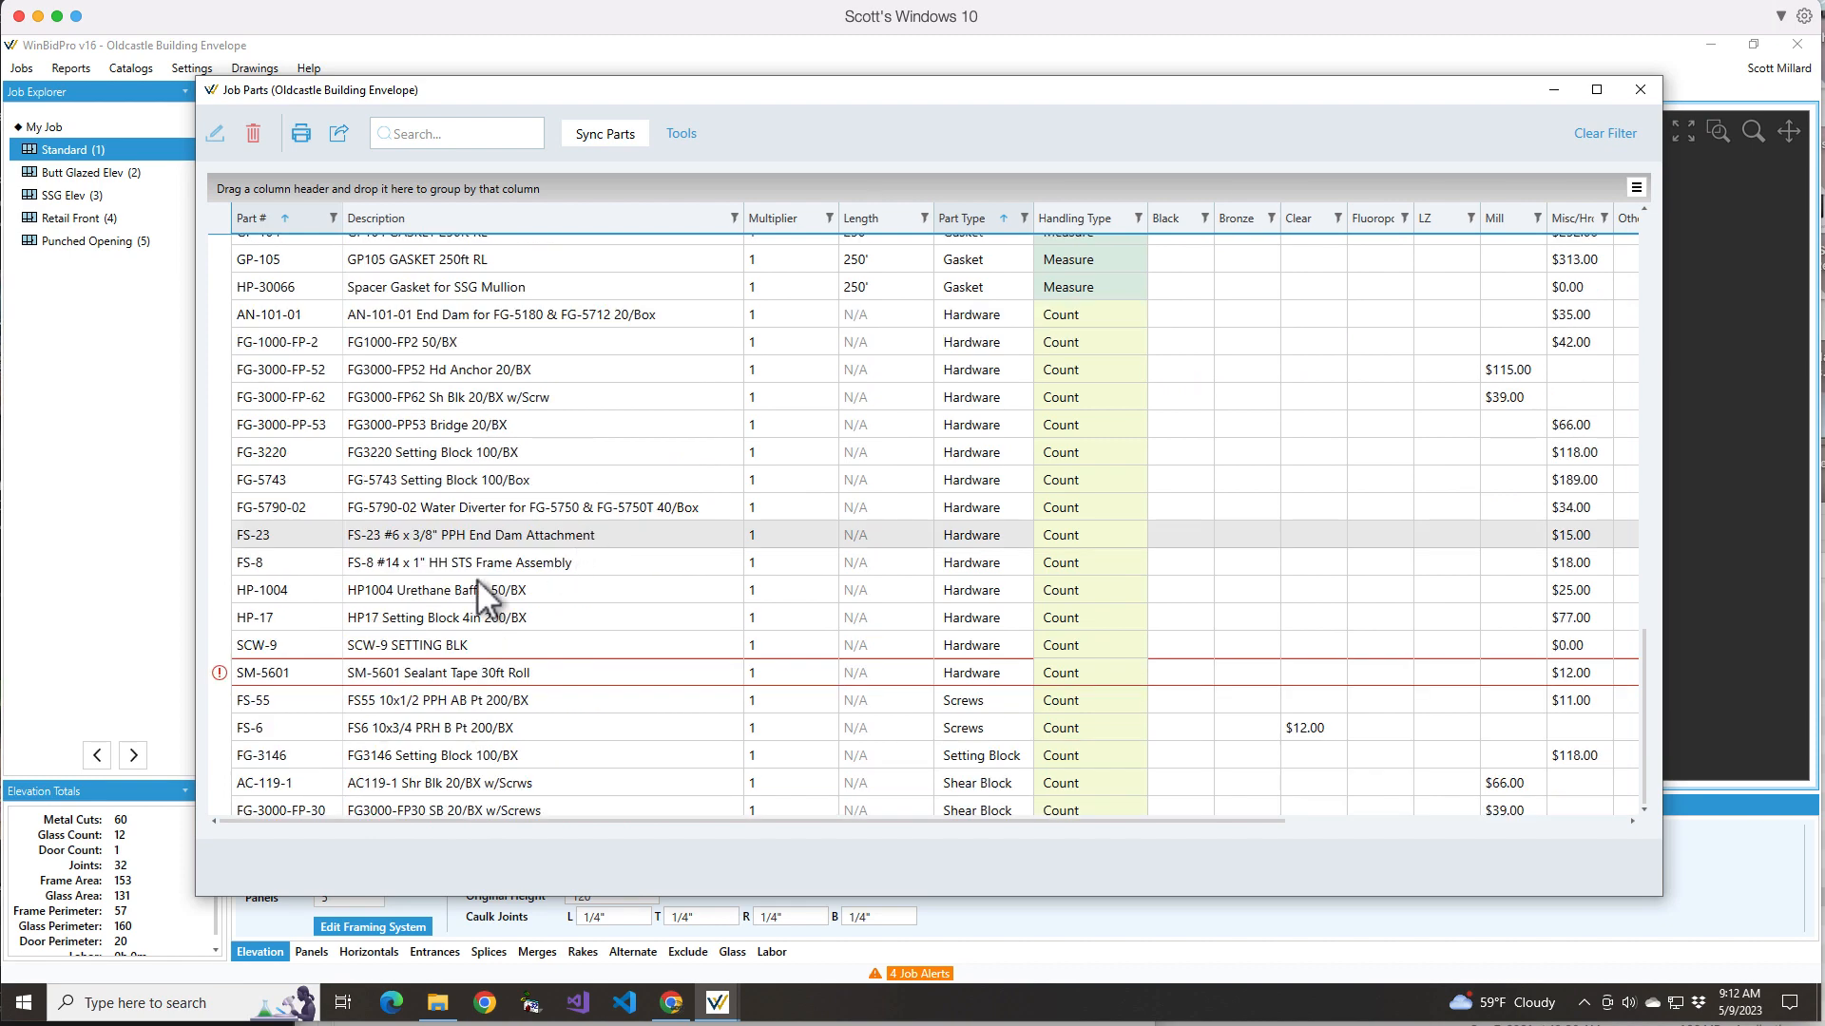
- Set the handling type of the SM-5601 sealant tape to Measure, with a length of 30'
click(220, 674)
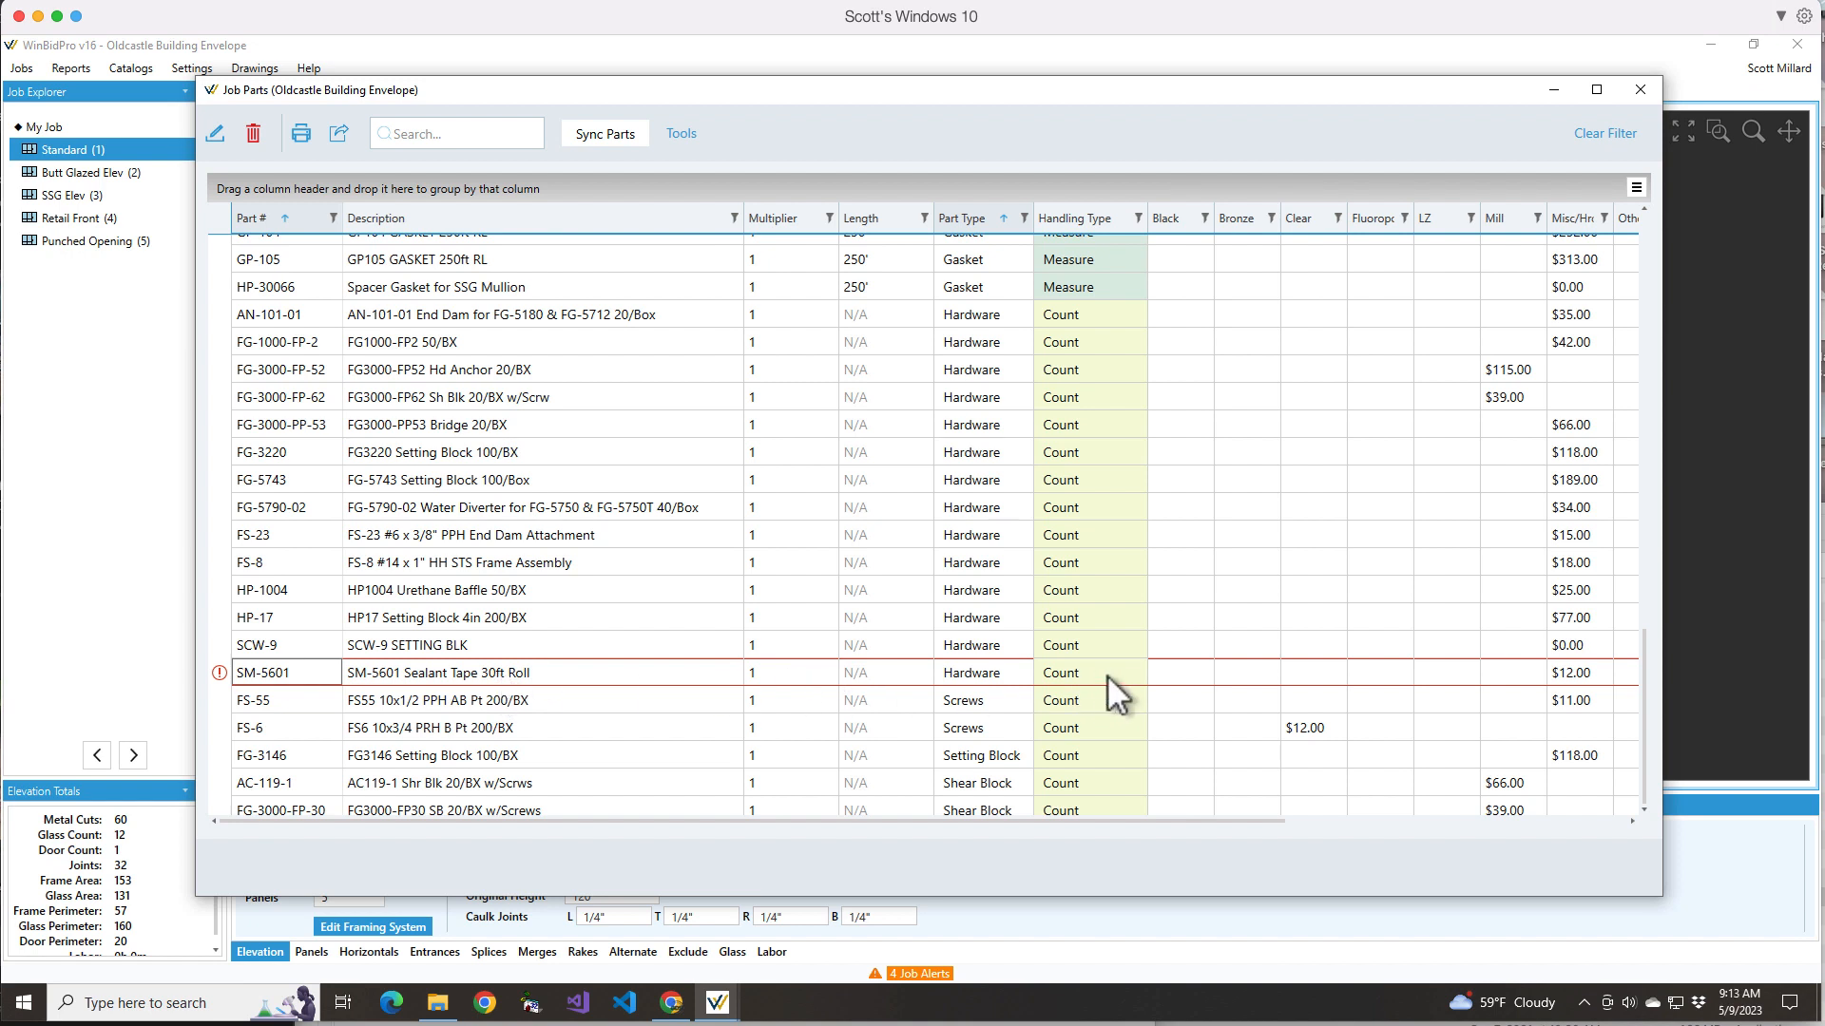
click(1132, 675)
click(1132, 670)
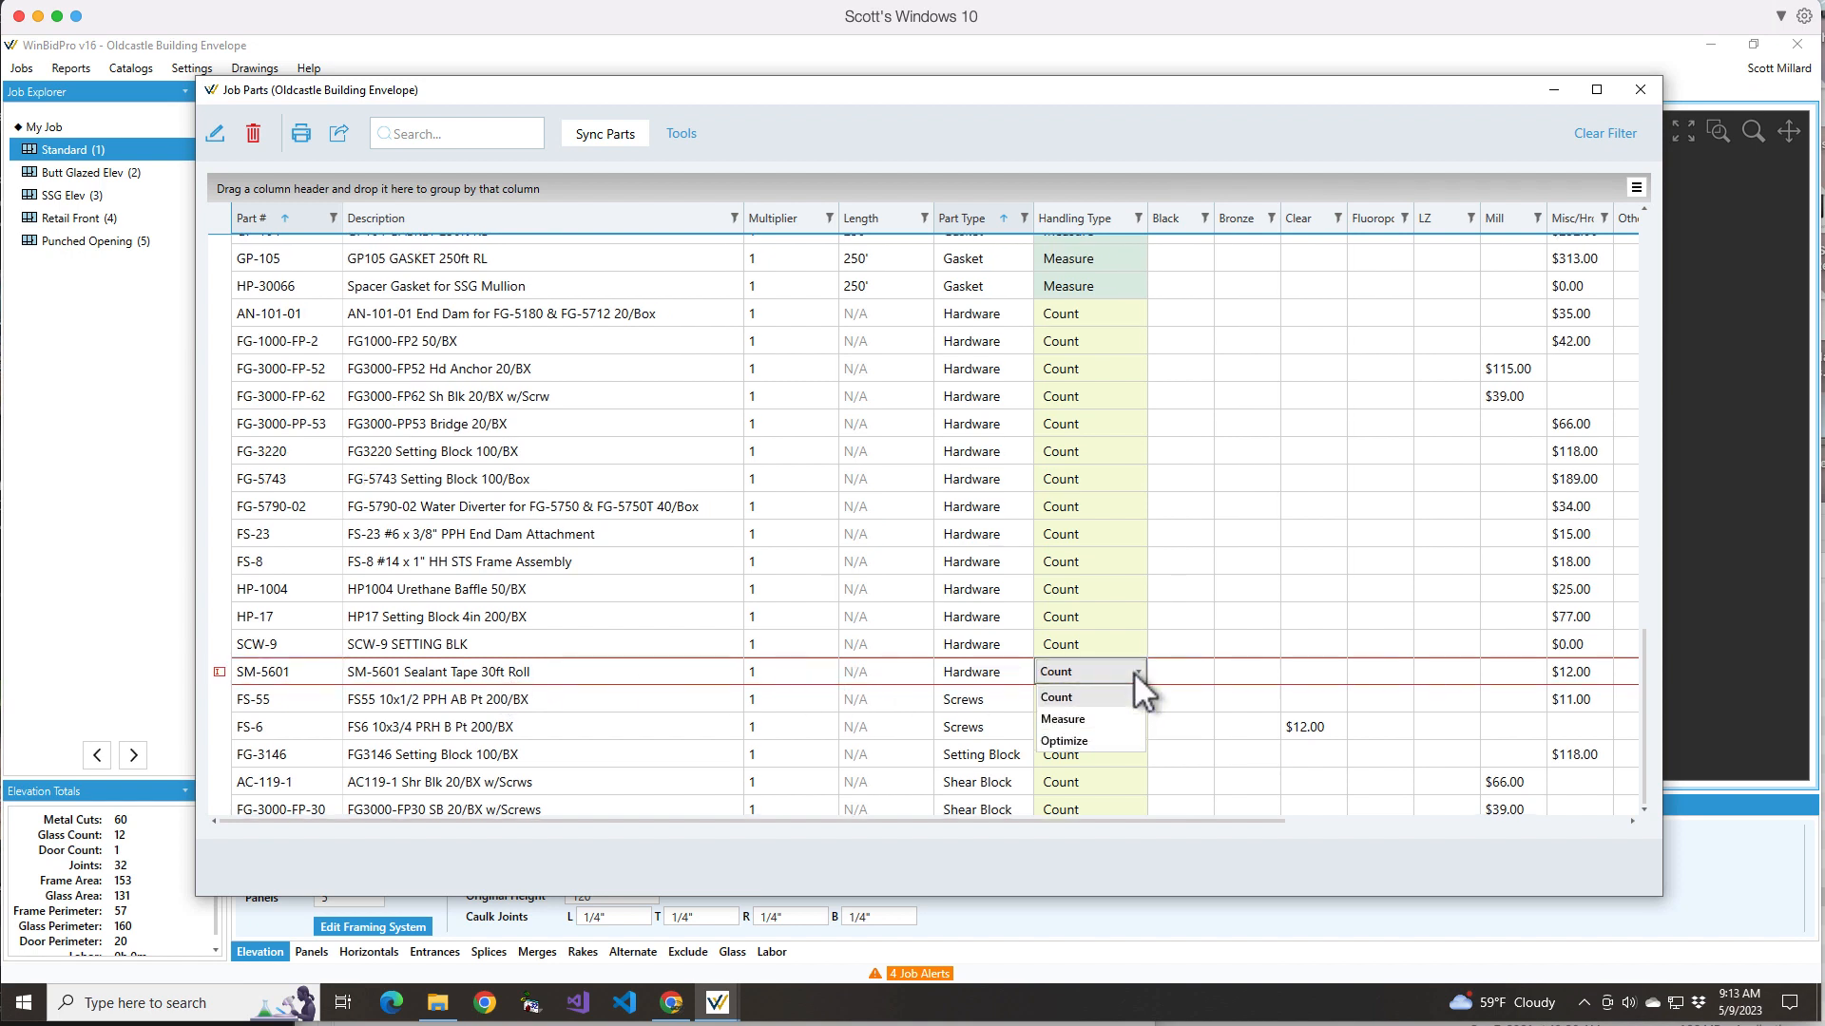
click(1063, 721)
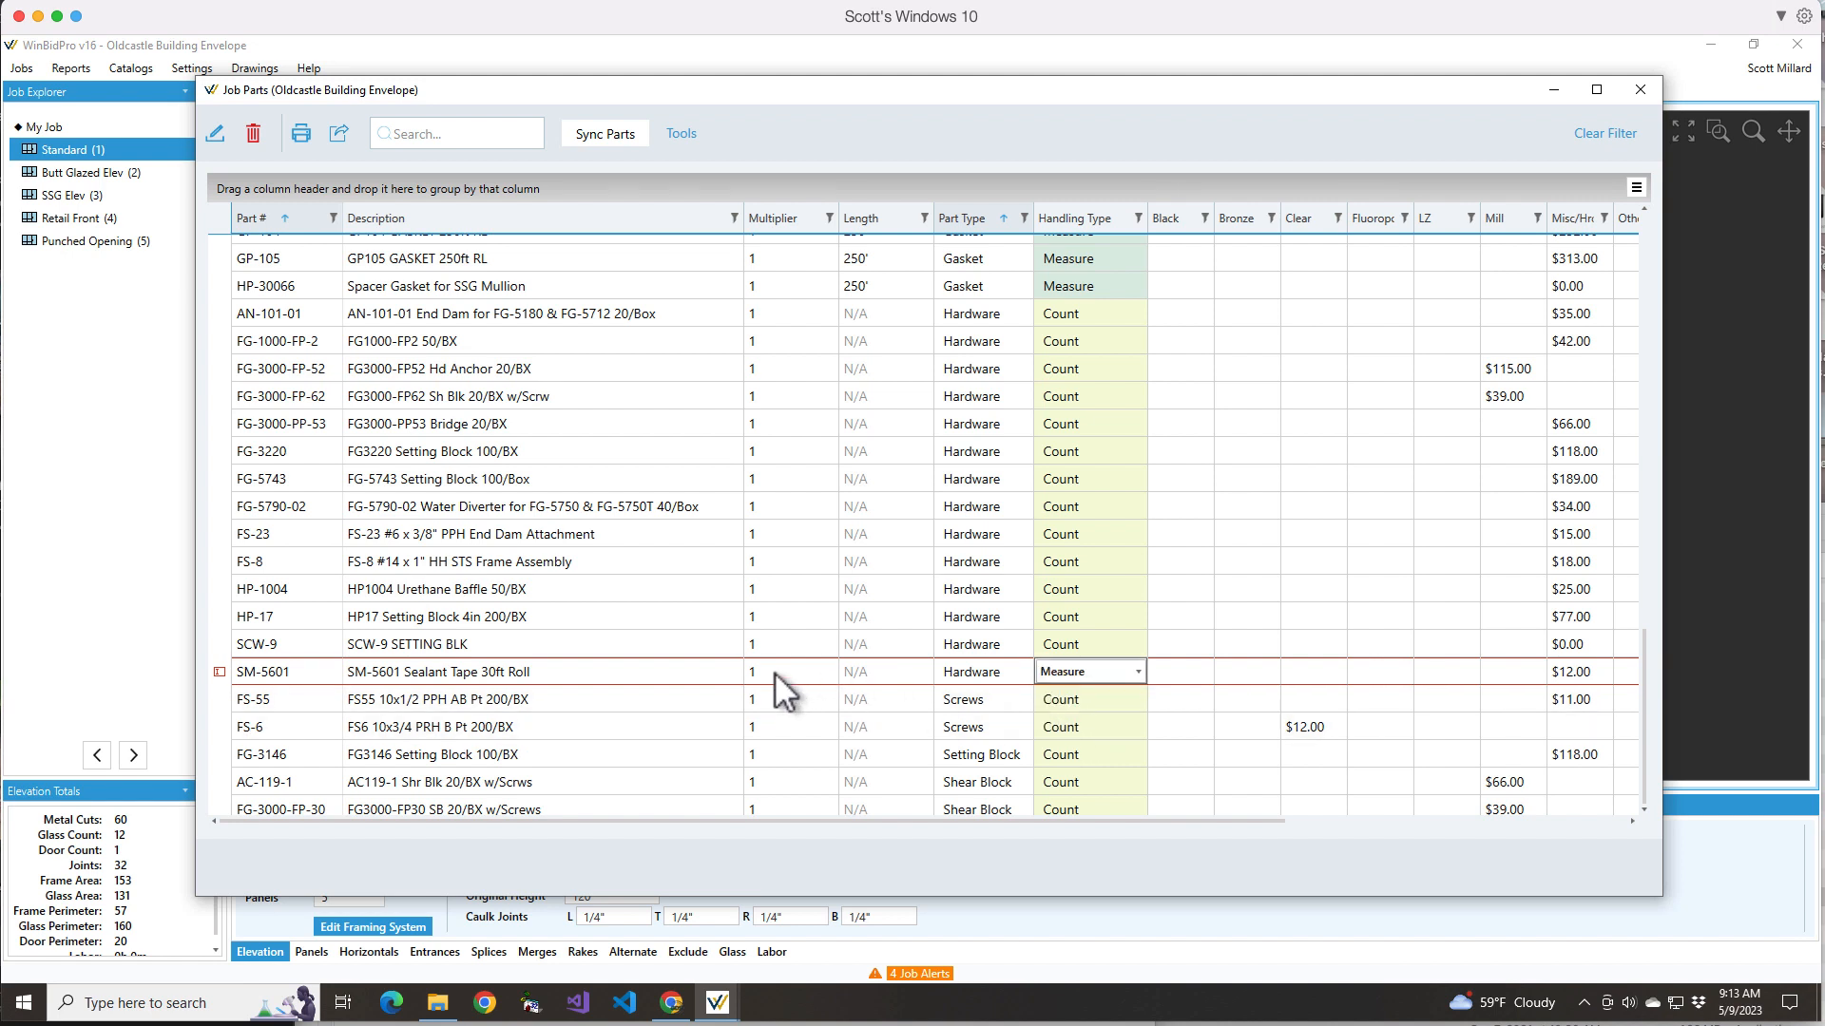
click(869, 675)
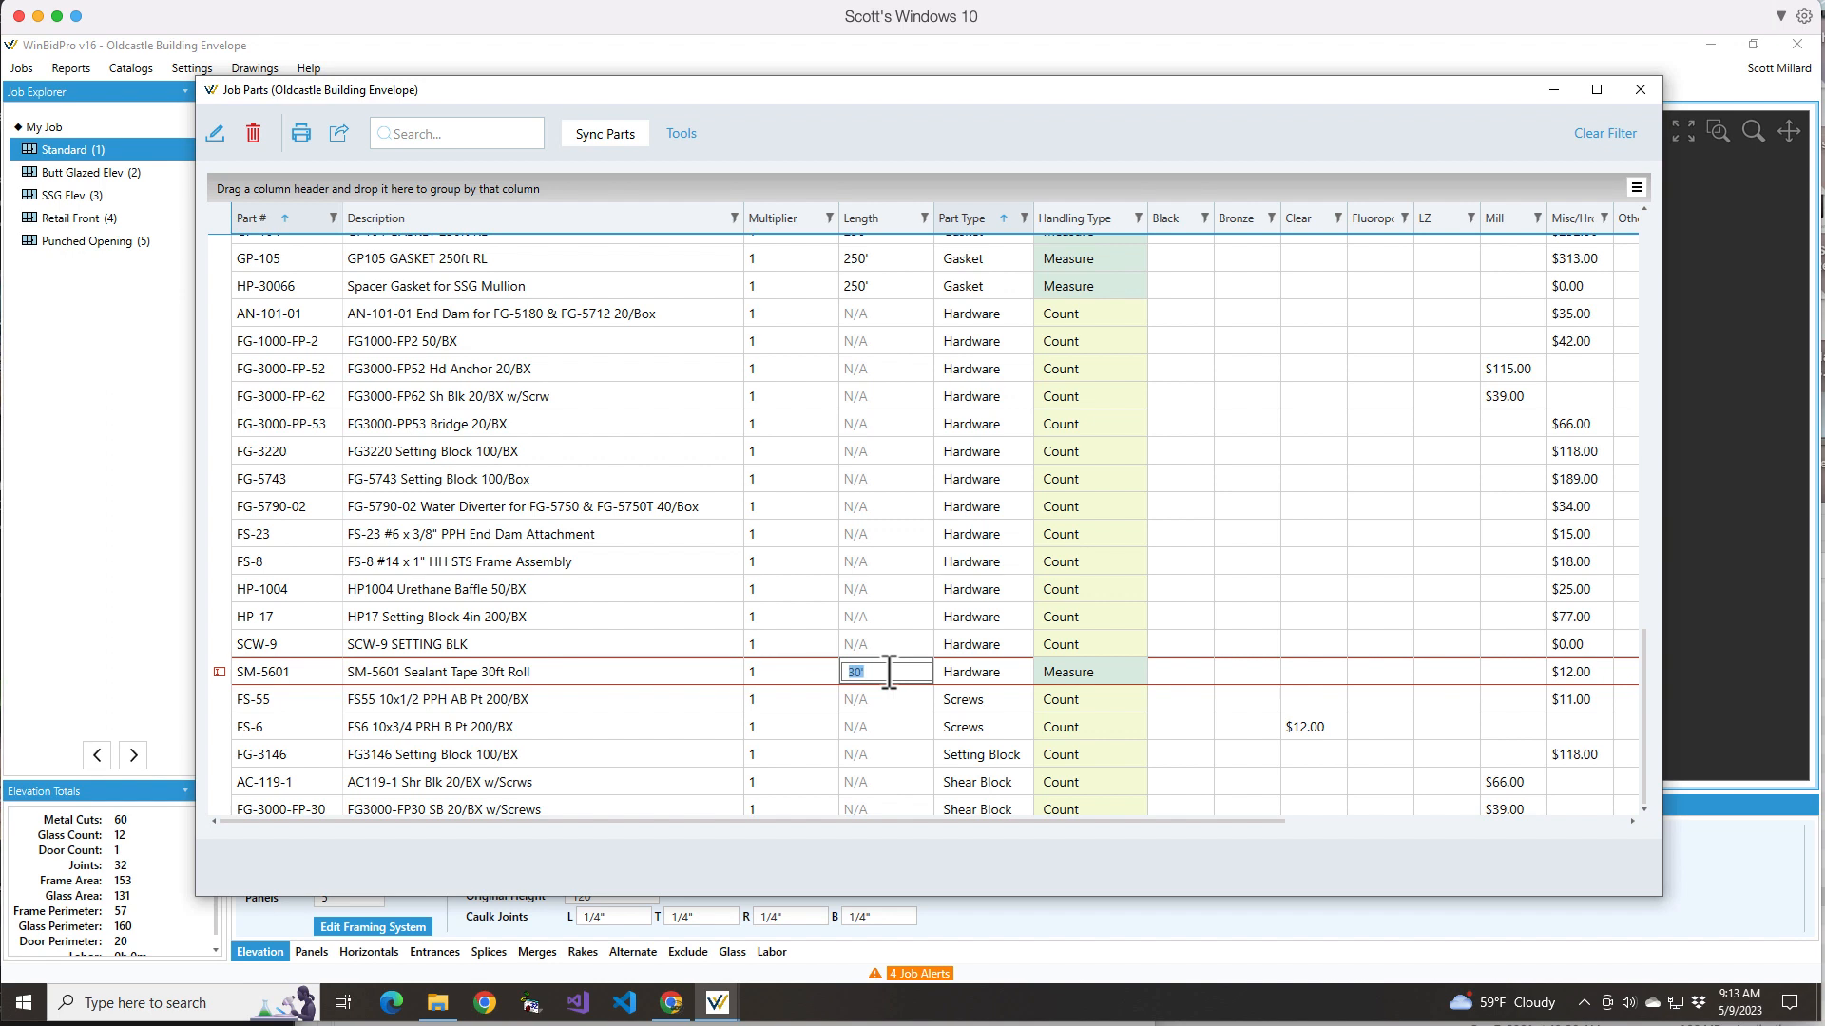
click(1142, 669)
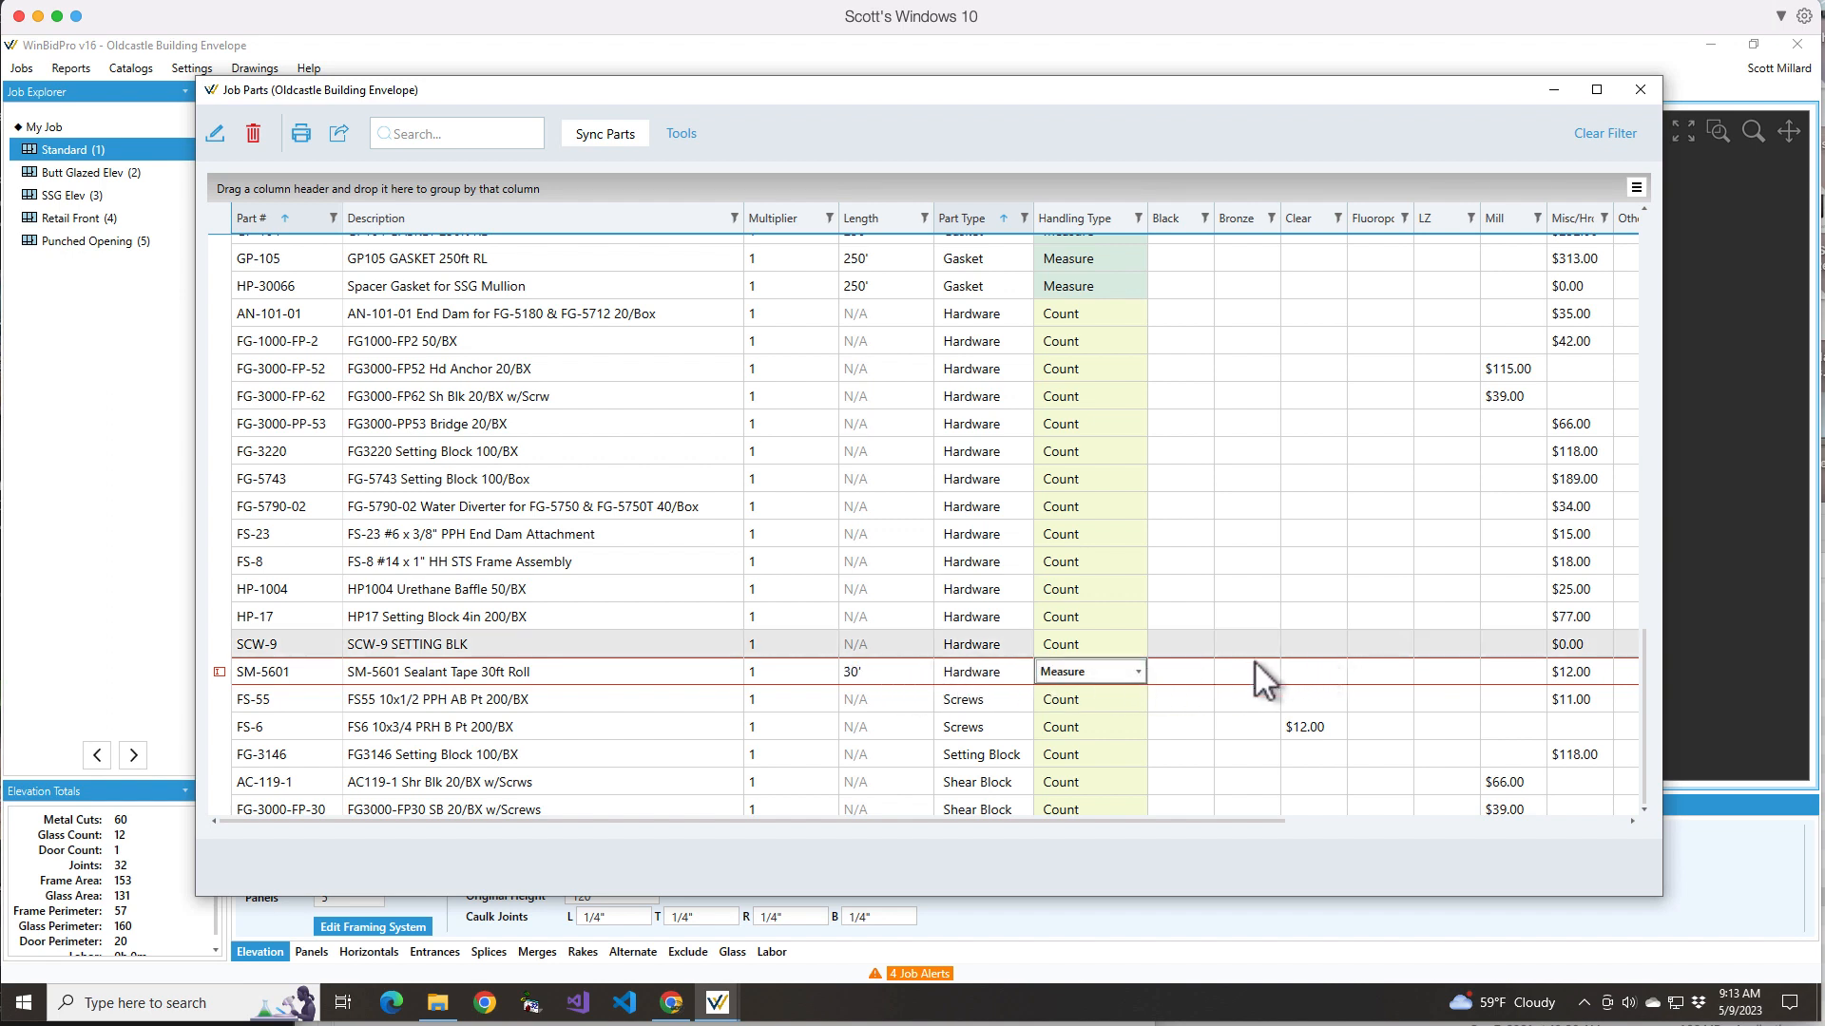
- Change the SM-5601 sealant tape's part type to Weather Seal and commit the edited row
click(996, 675)
click(1021, 672)
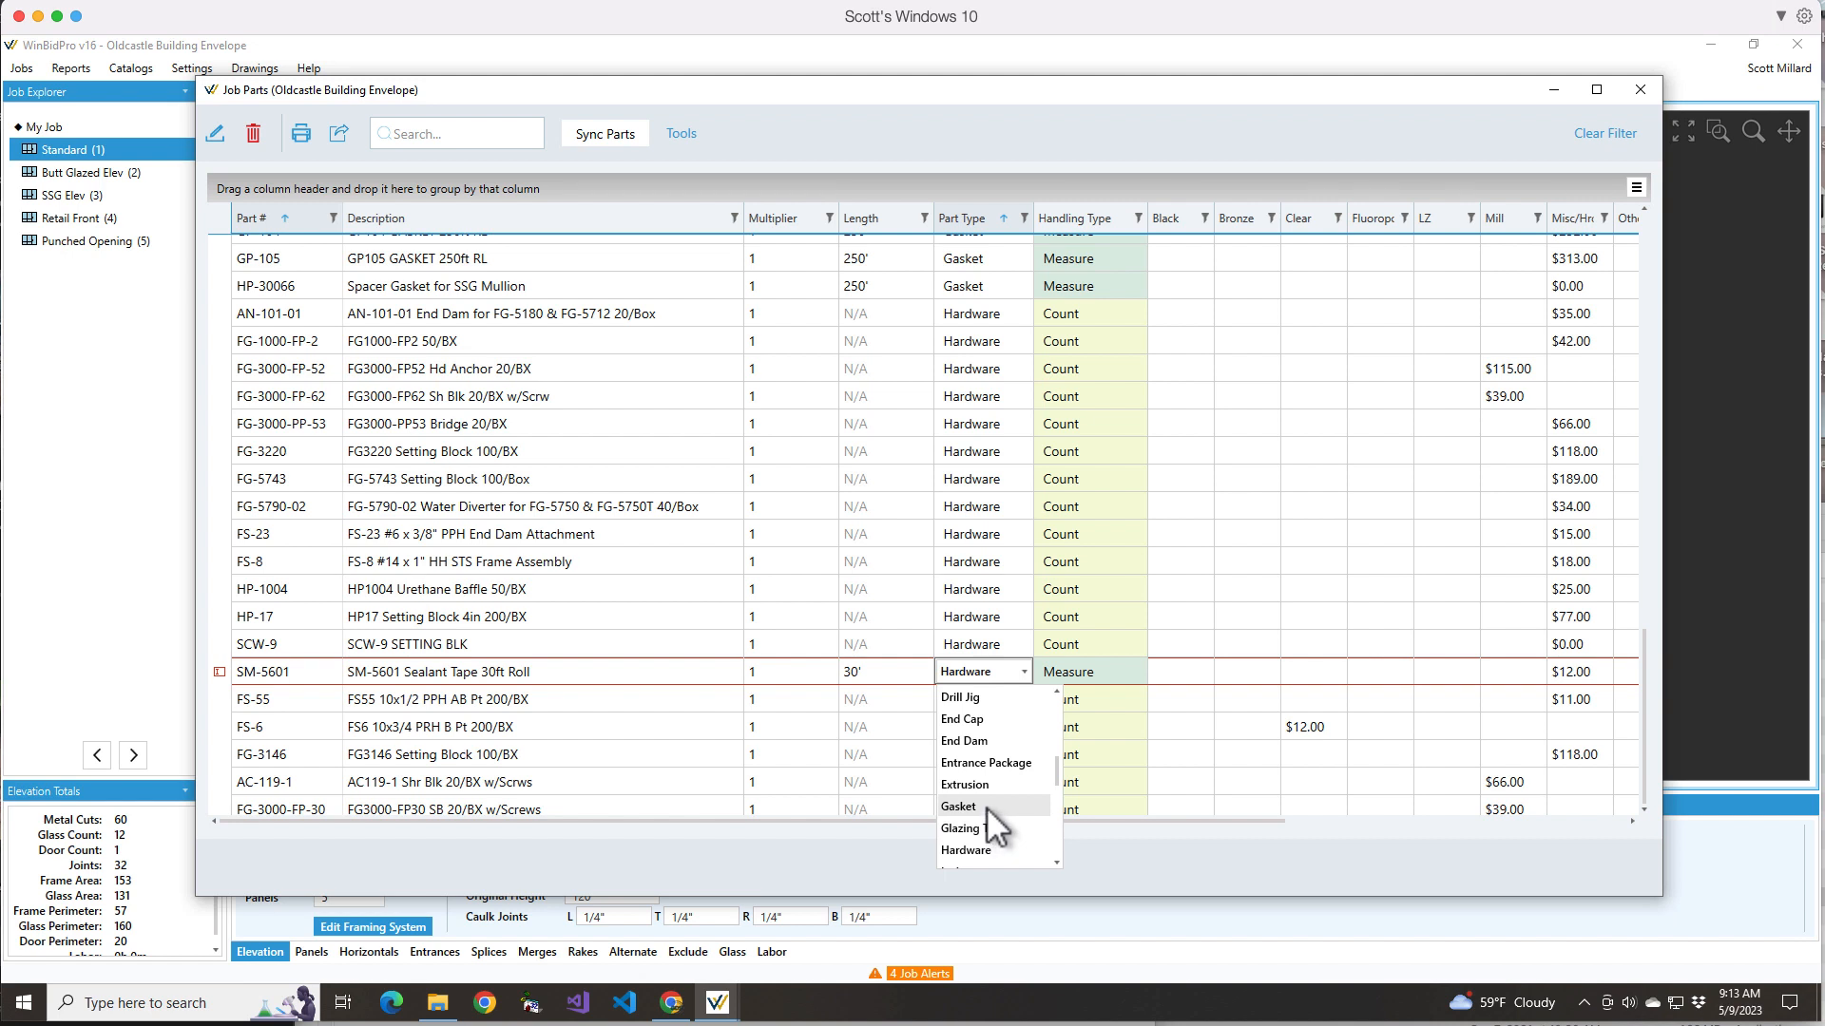
scroll(986, 806, down, 2)
scroll(987, 807, down, 4)
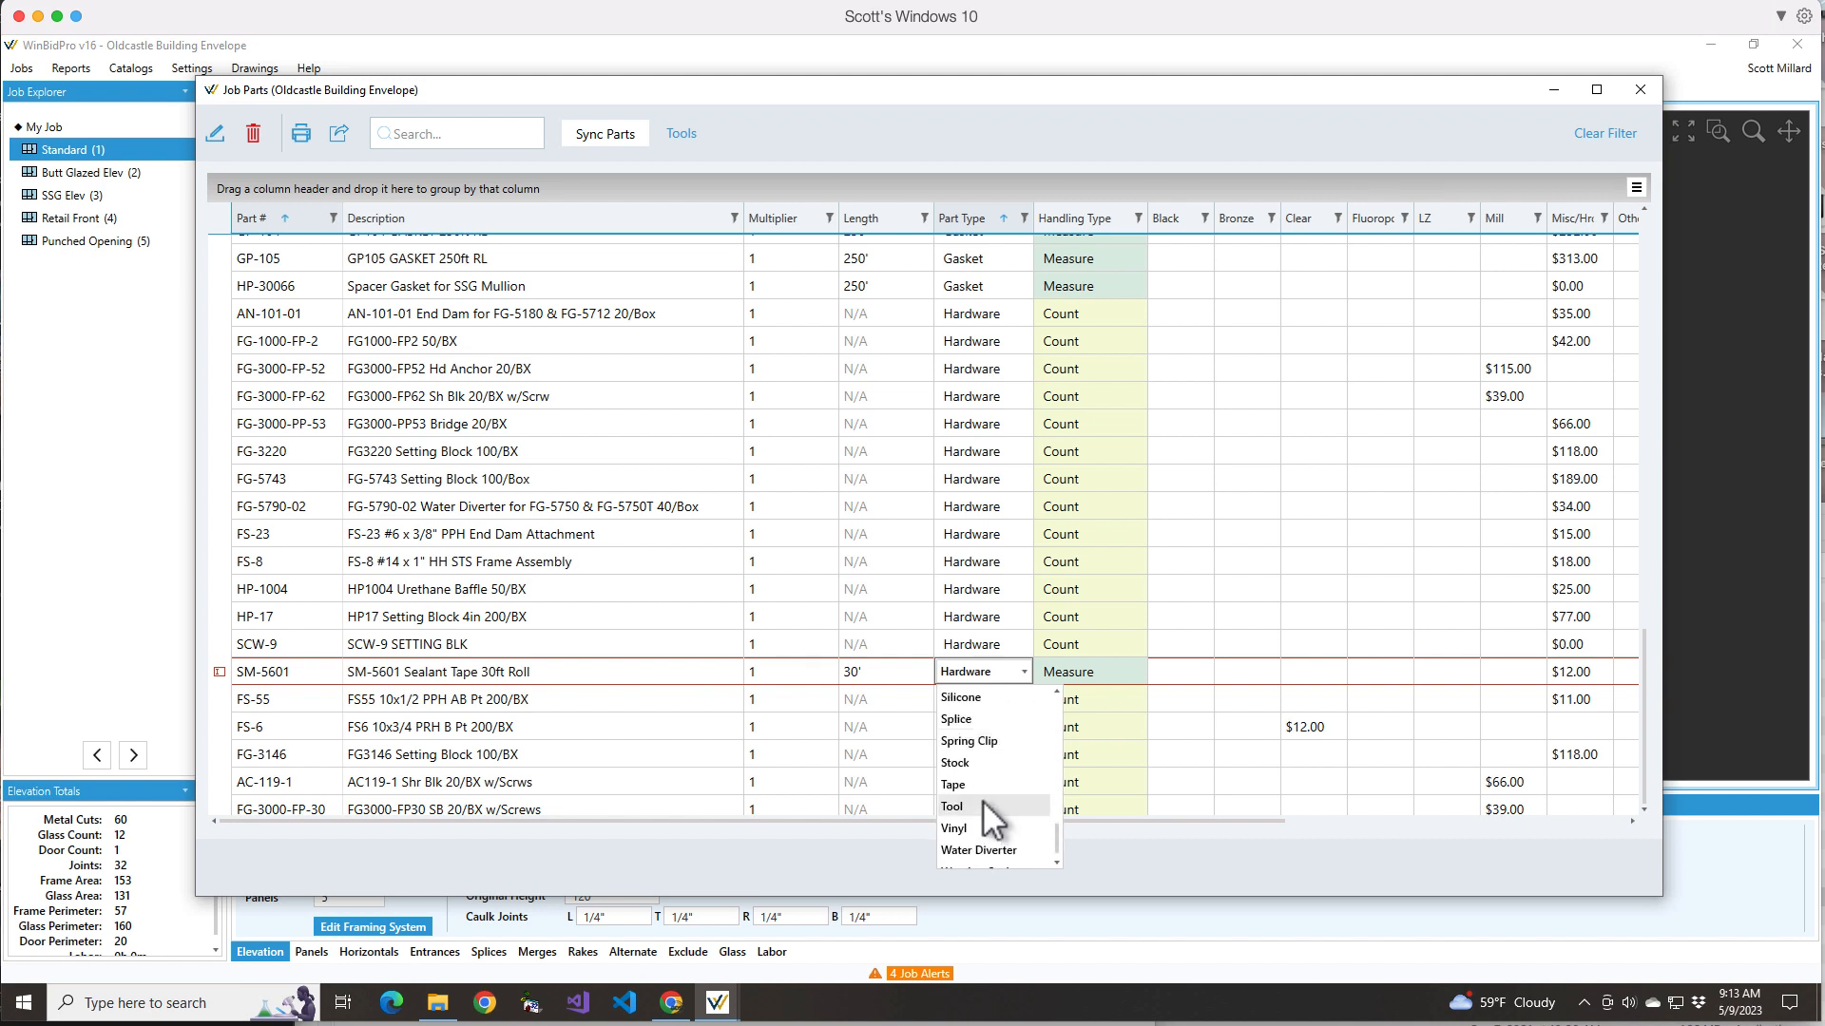
click(996, 852)
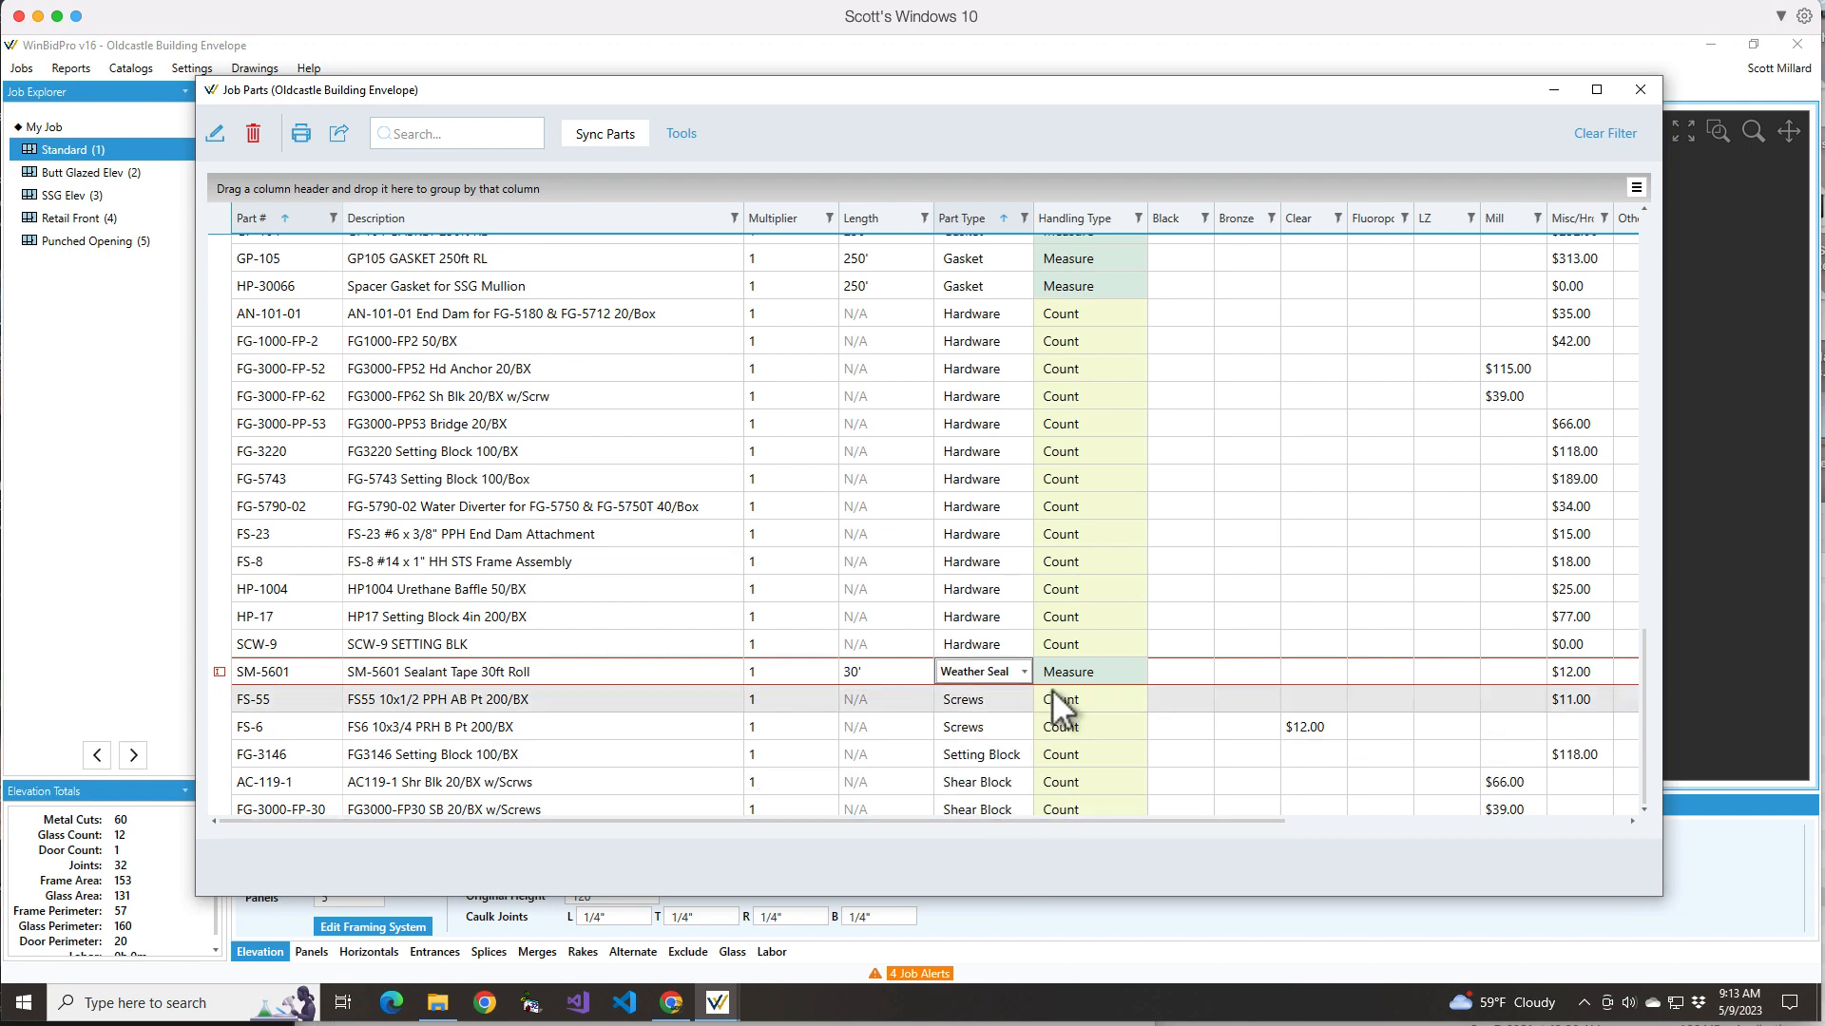
click(1088, 672)
click(1053, 639)
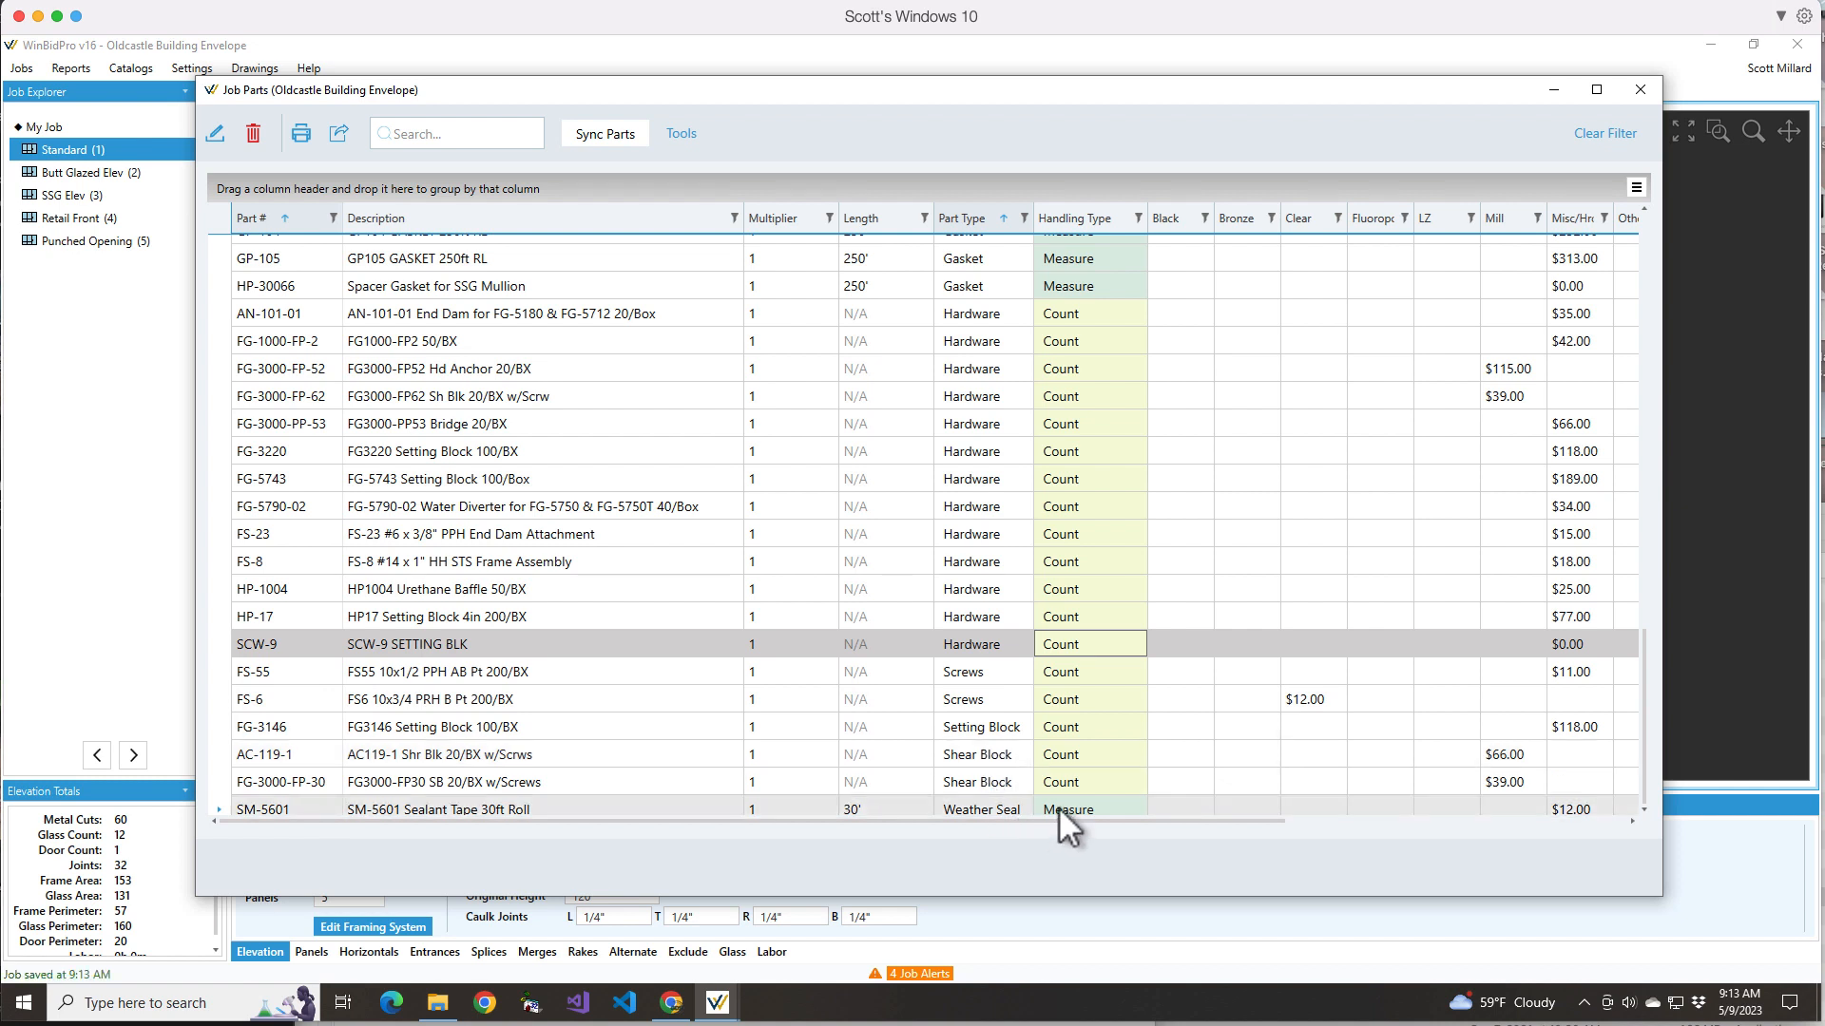
- With the SM-5601 part selected, sync the parts from the job to the catalog
click(994, 808)
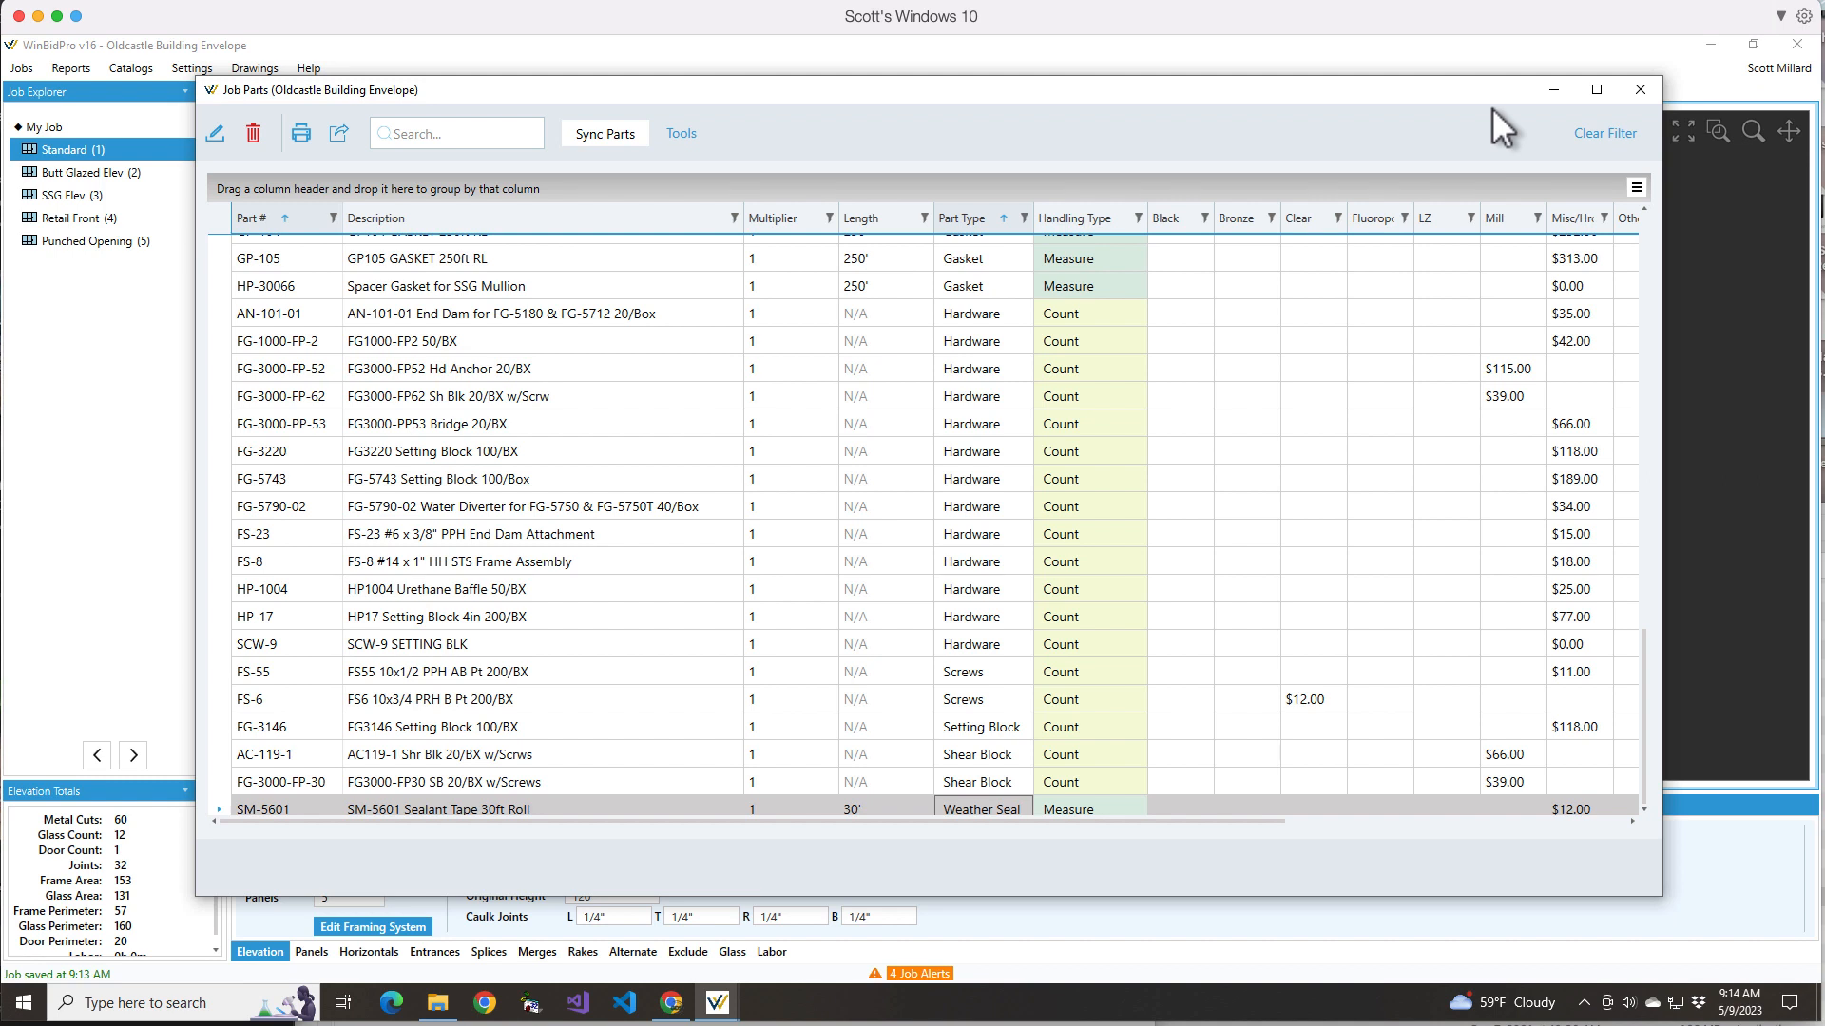
click(596, 135)
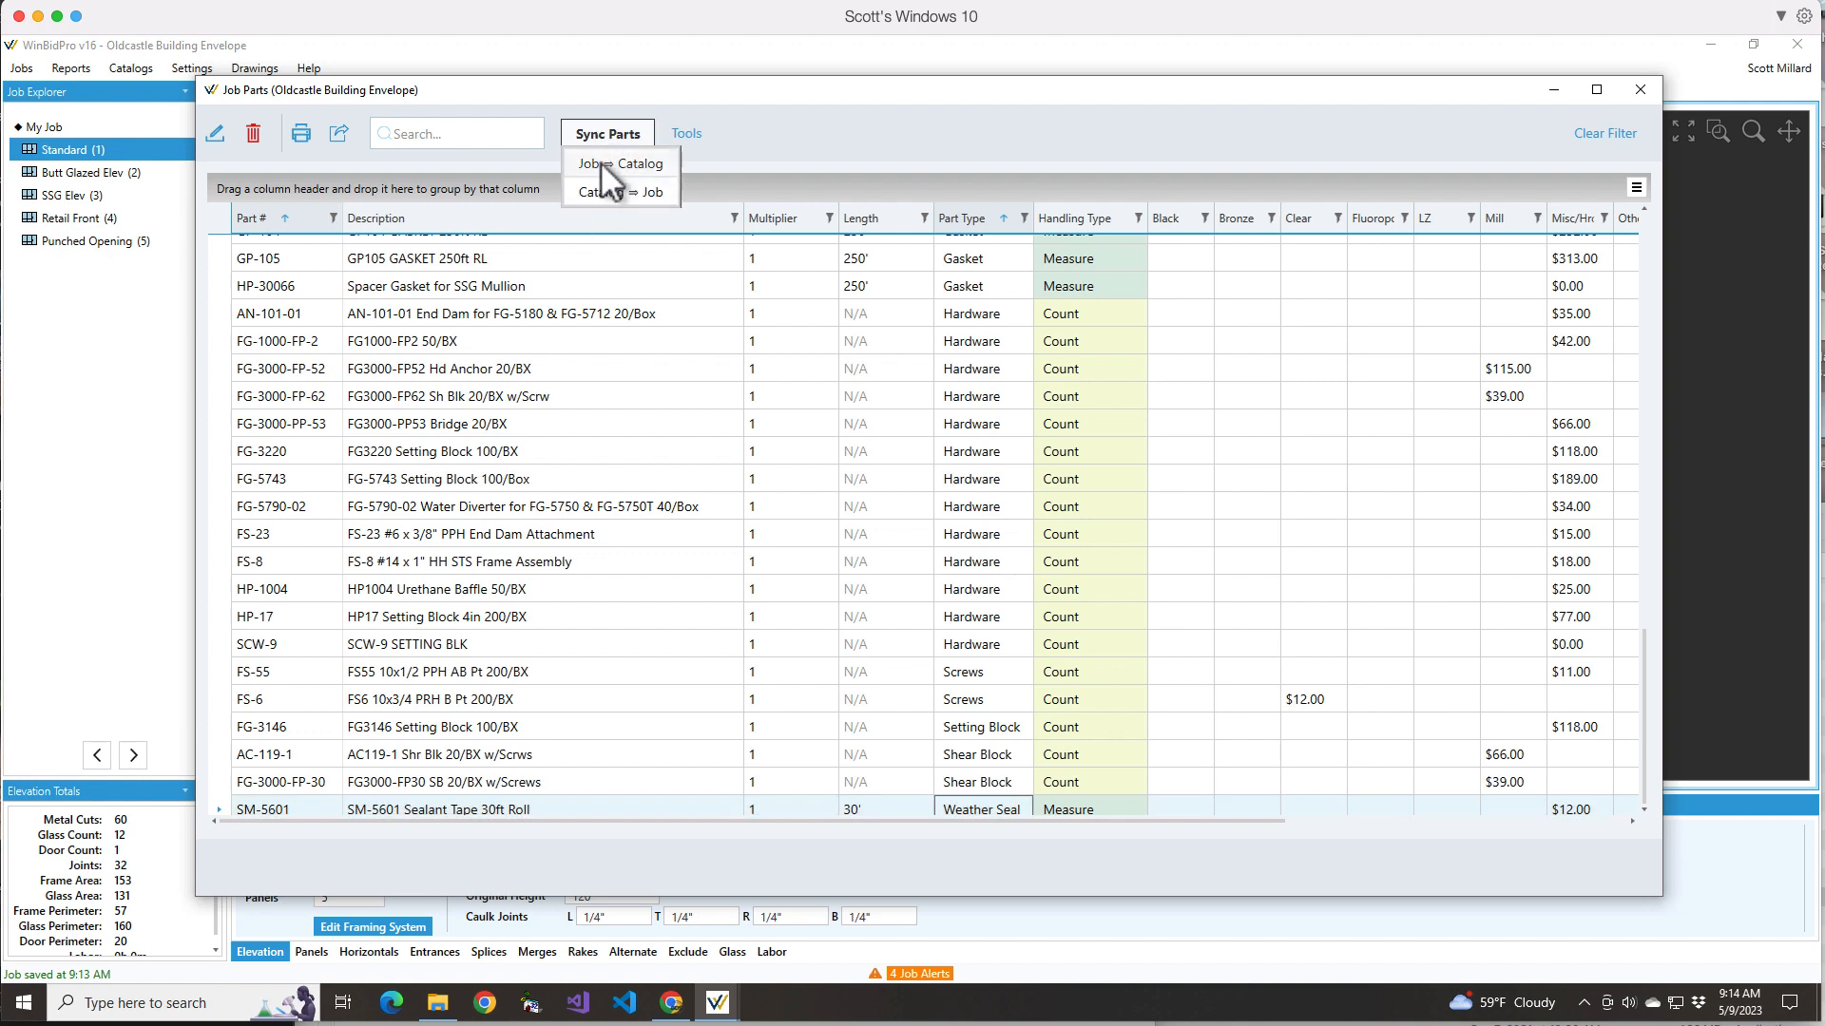
click(601, 164)
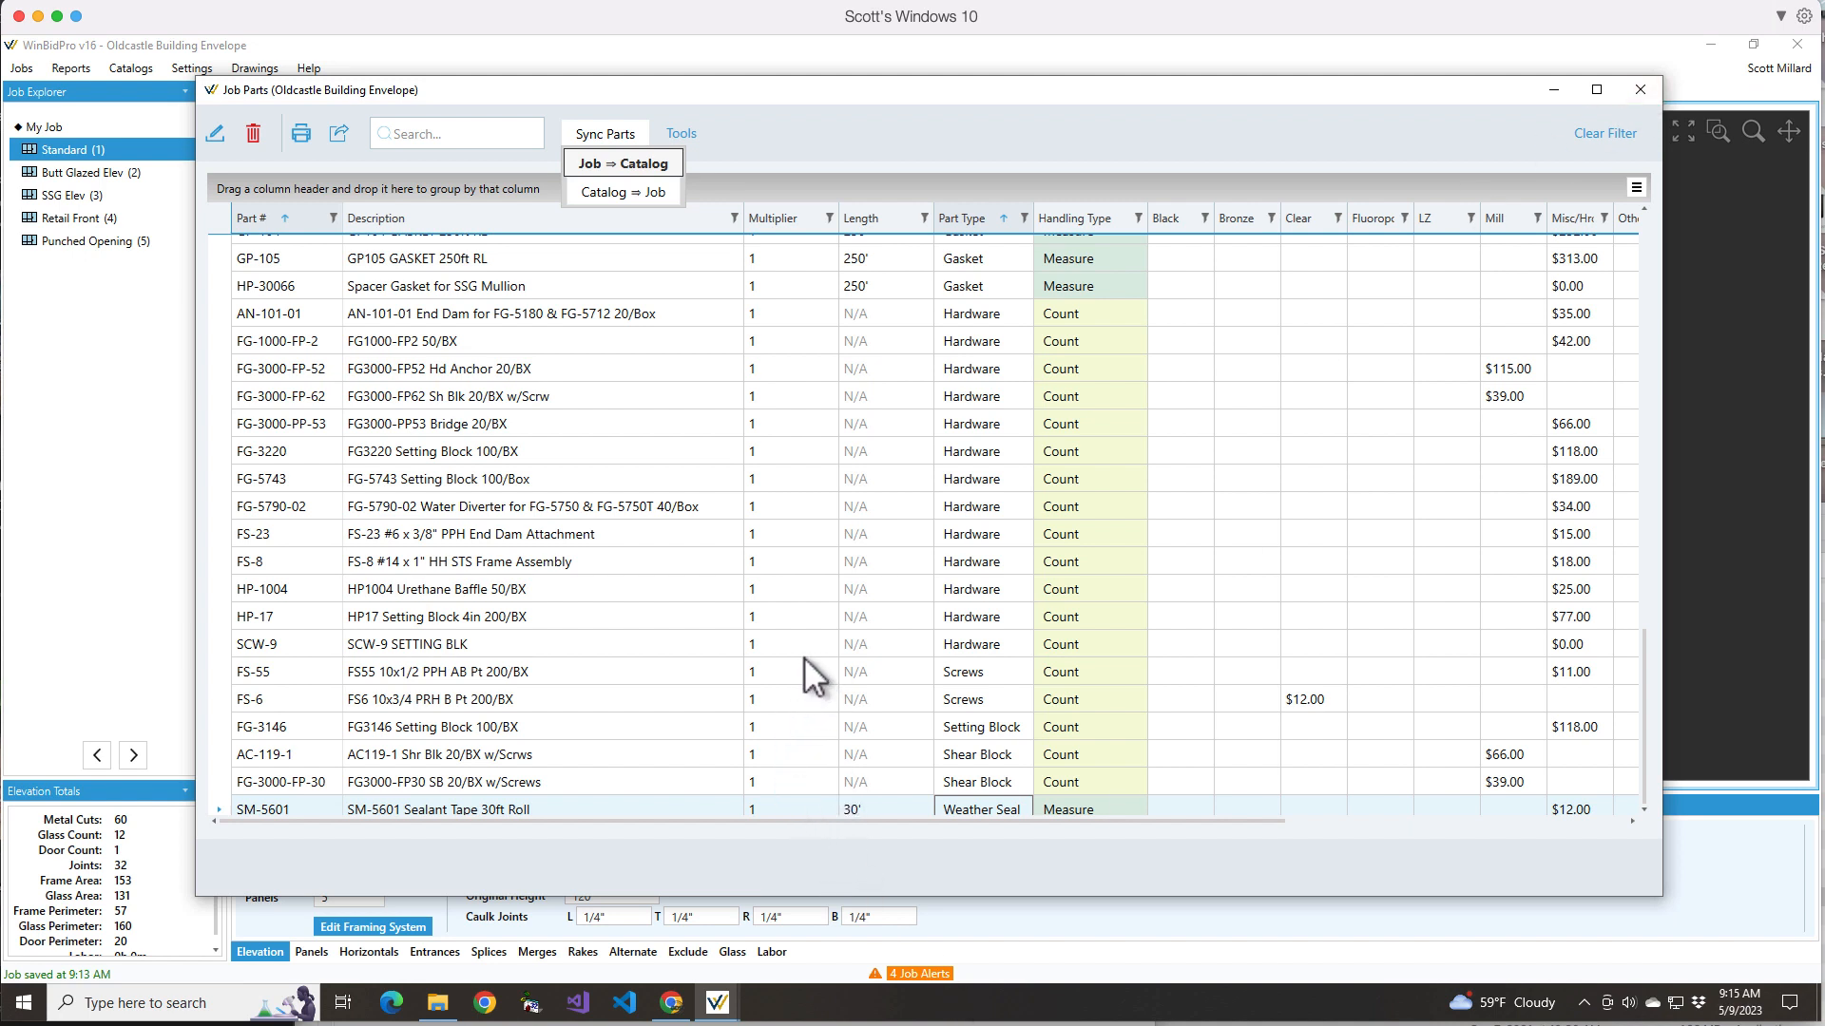
mouse_move(718, 1003)
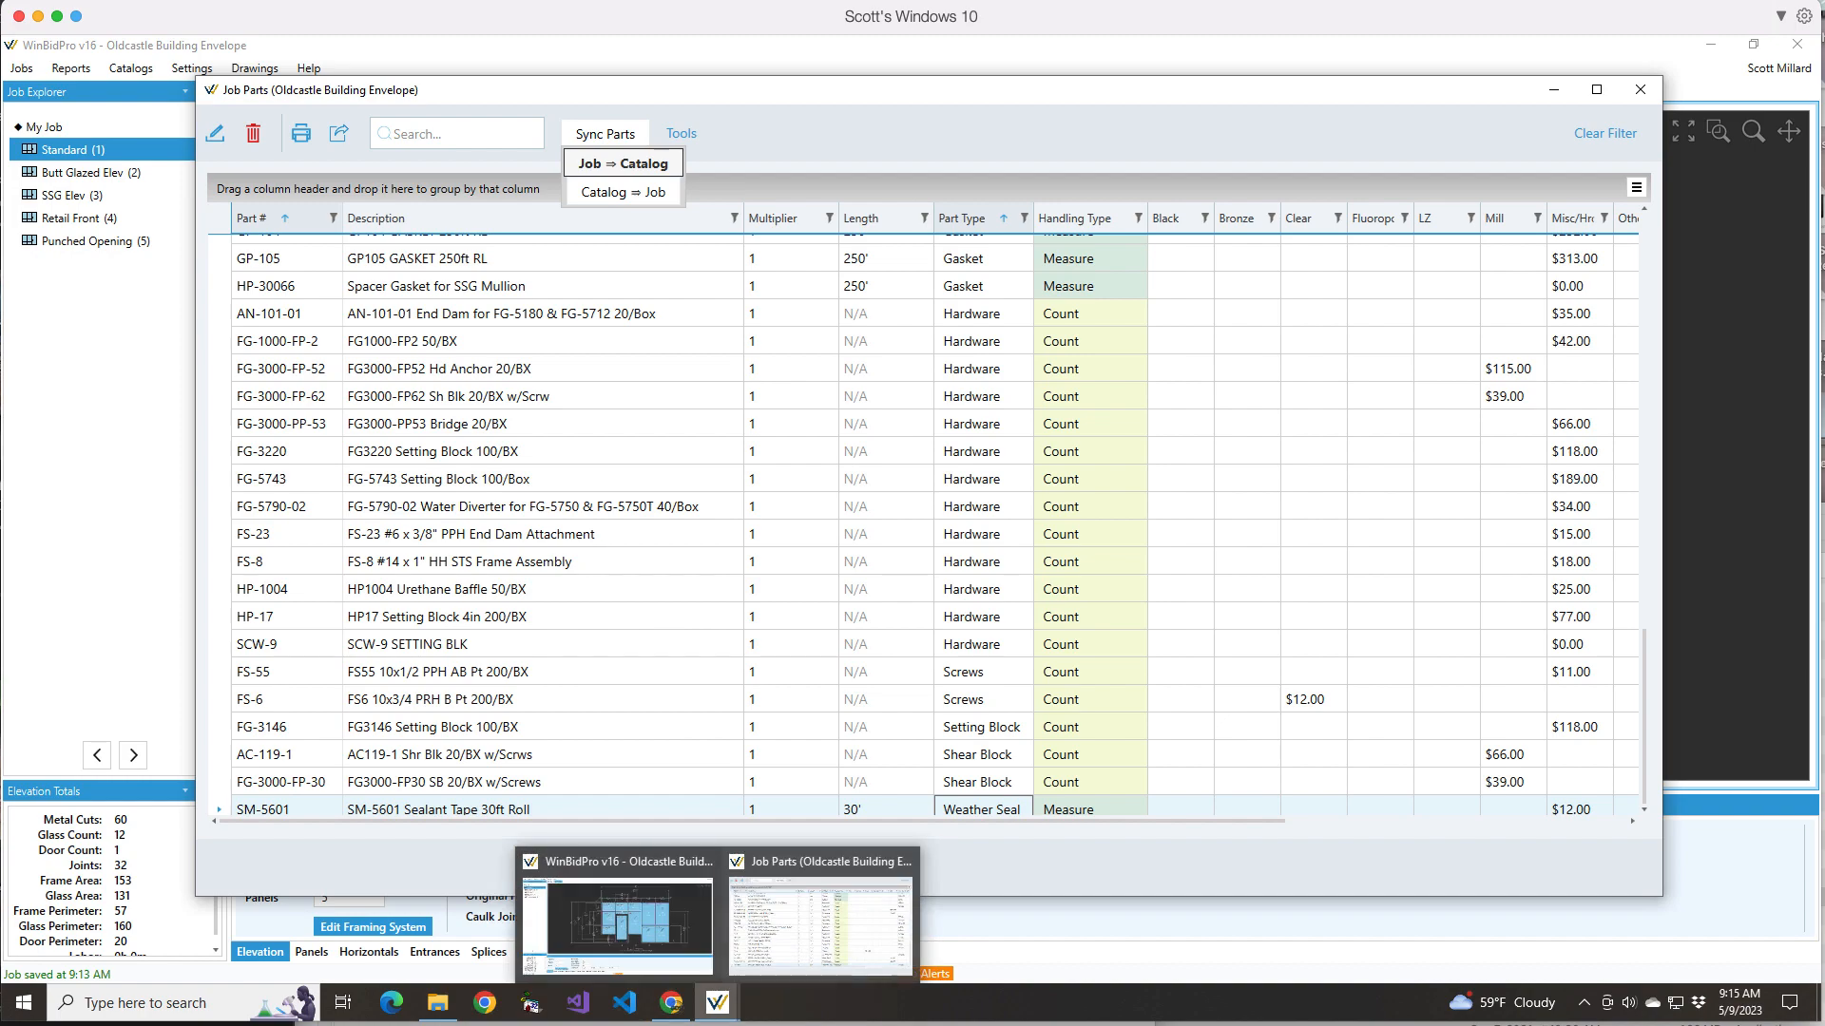